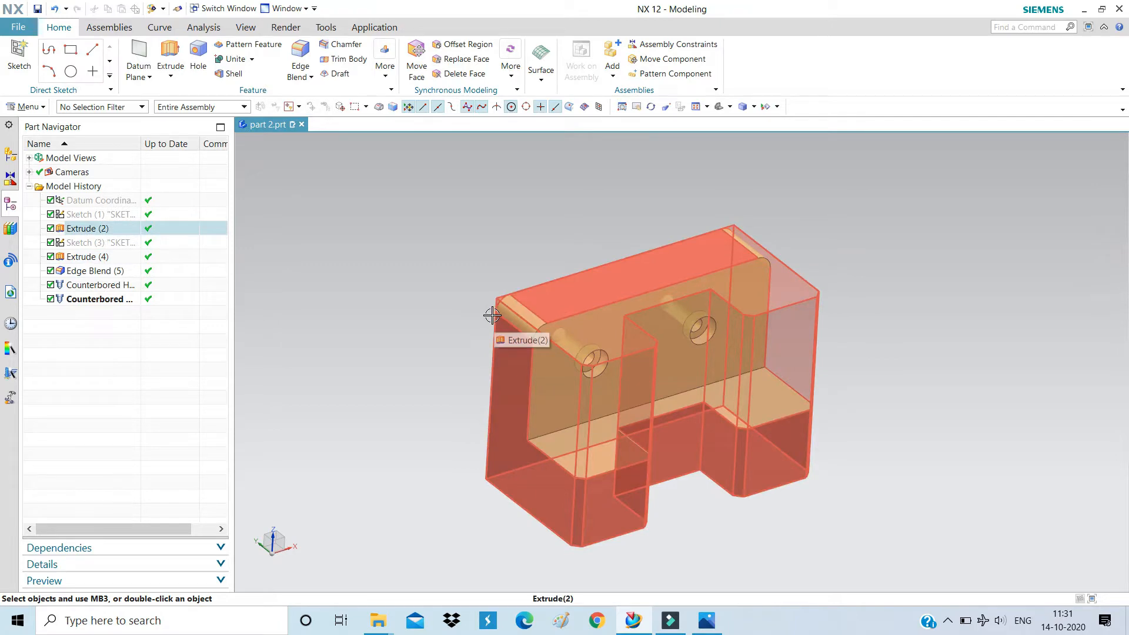
middle_drag(796, 373, 845, 351)
scroll(577, 369, down, 5)
scroll(577, 369, up, 5)
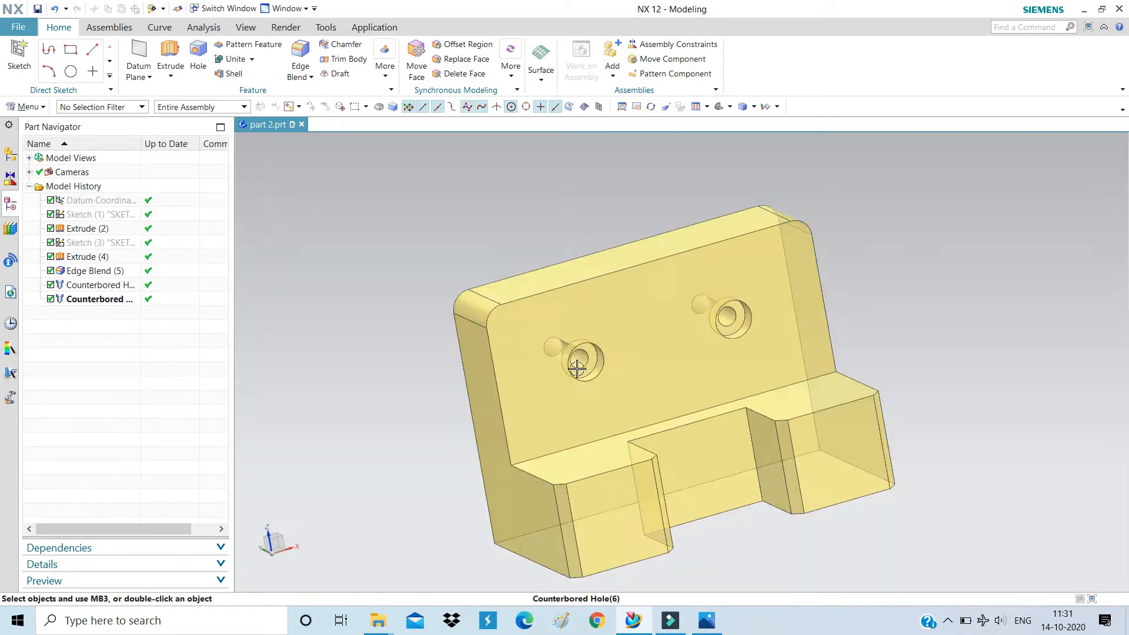
middle_drag(615, 369, 724, 383)
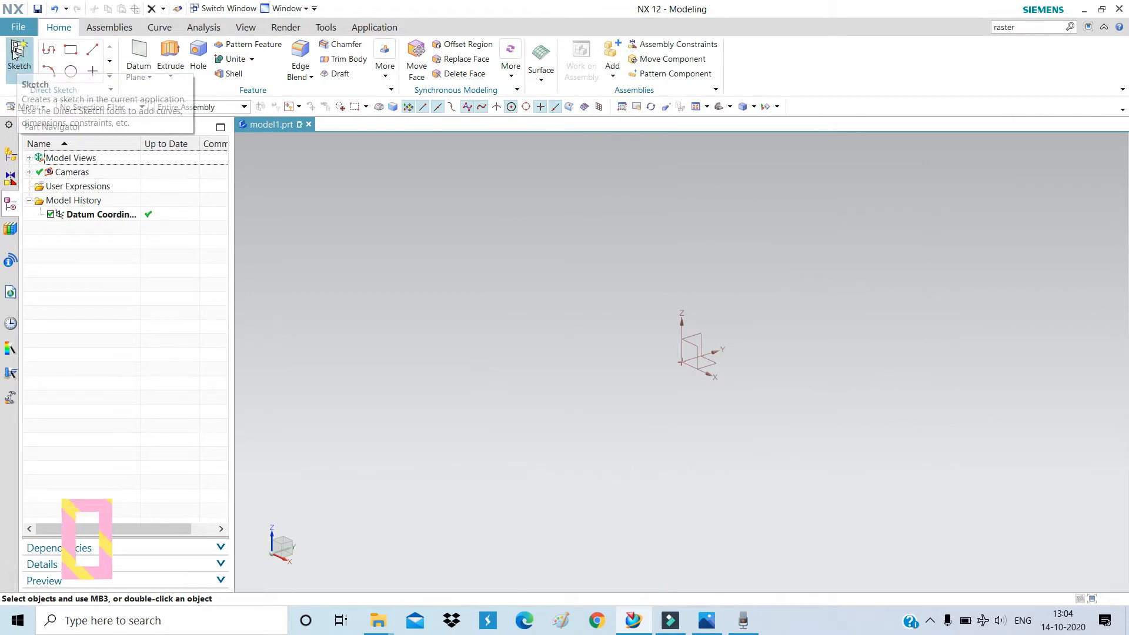
Start a new sketch on the XY plane of the datum coordinate system.
click(19, 56)
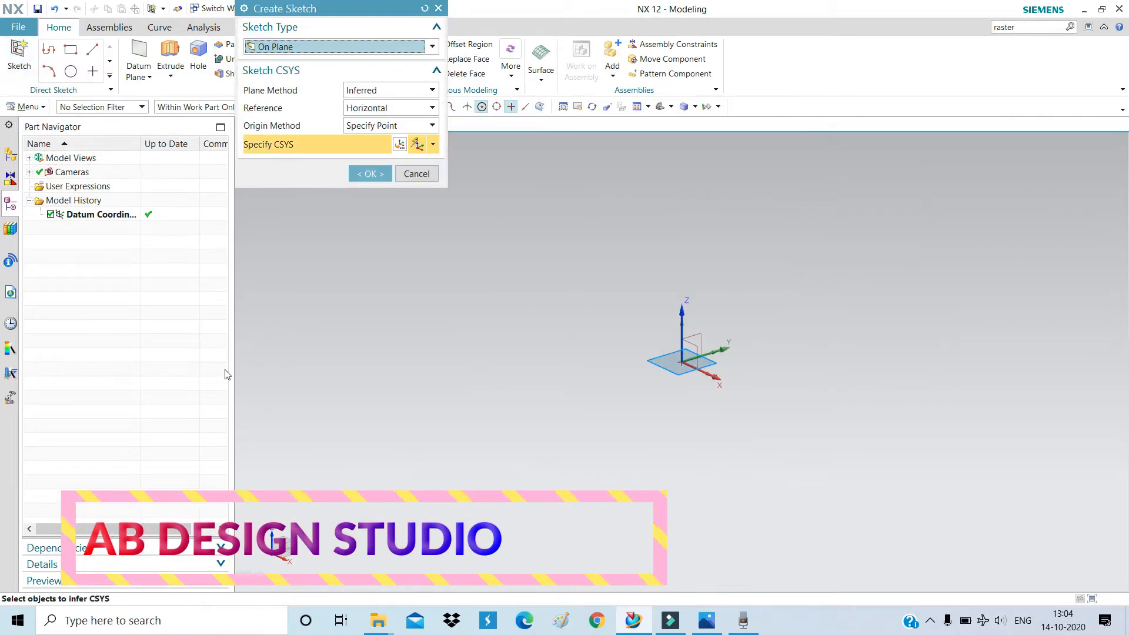
click(709, 360)
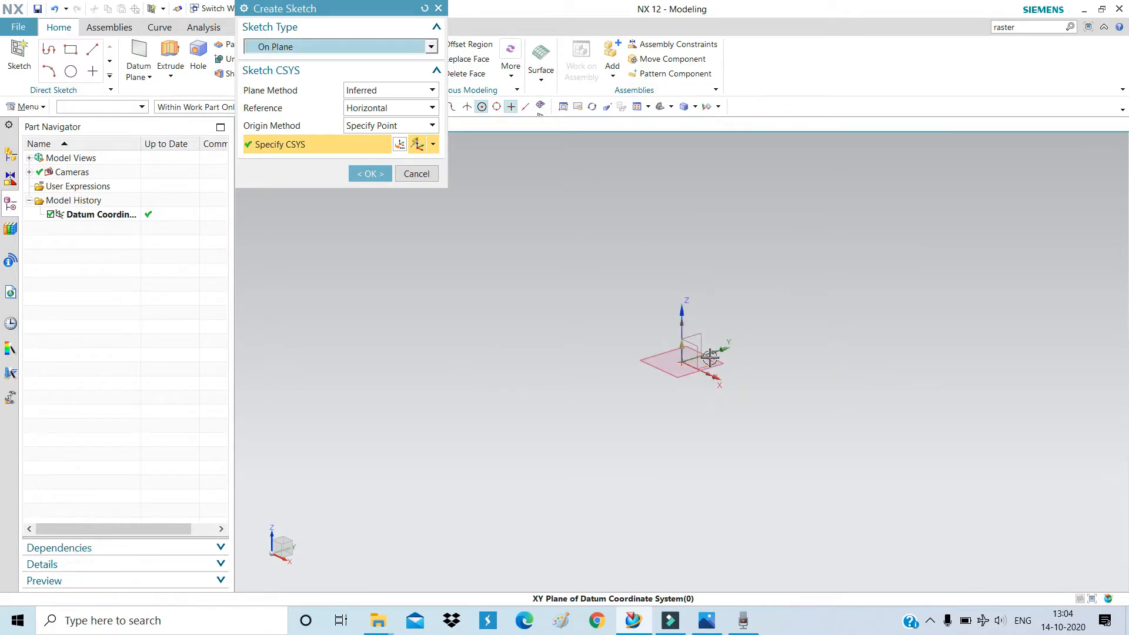
click(370, 173)
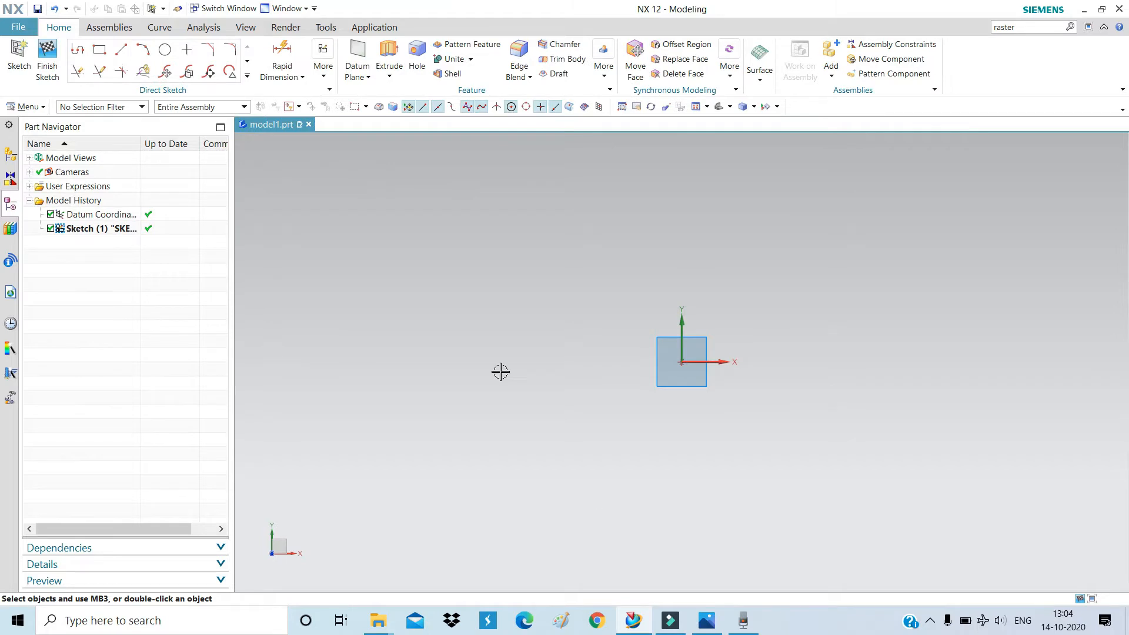
Check the 2.png reference drawing in Photos and sketch a two-point rectangle 110 mm wide and 60 mm high from the origin.
click(705, 621)
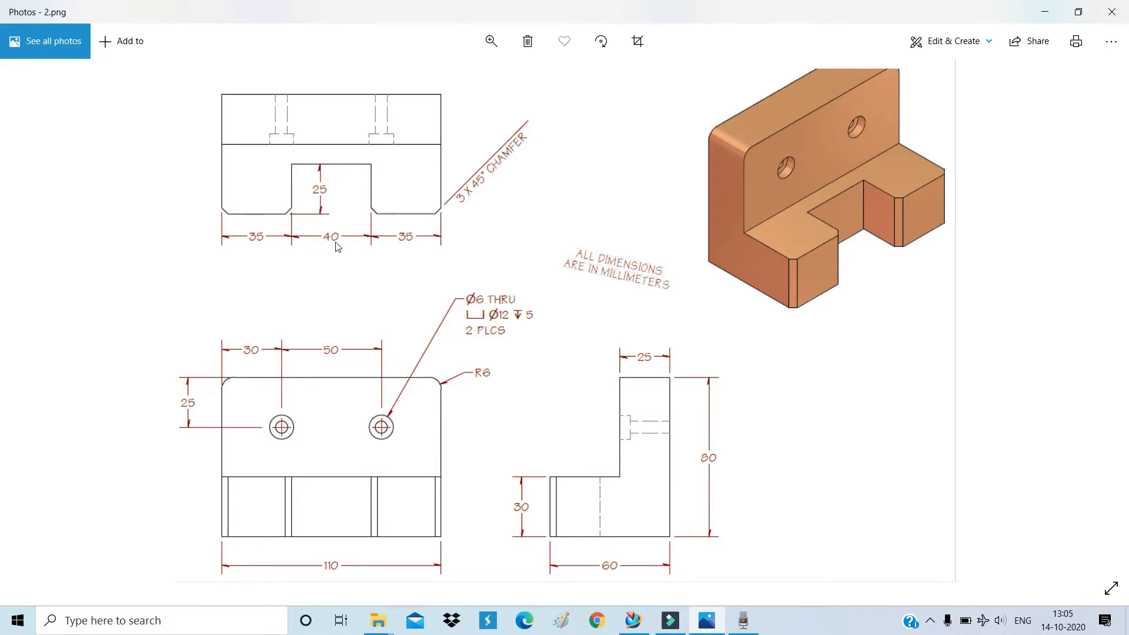
click(708, 622)
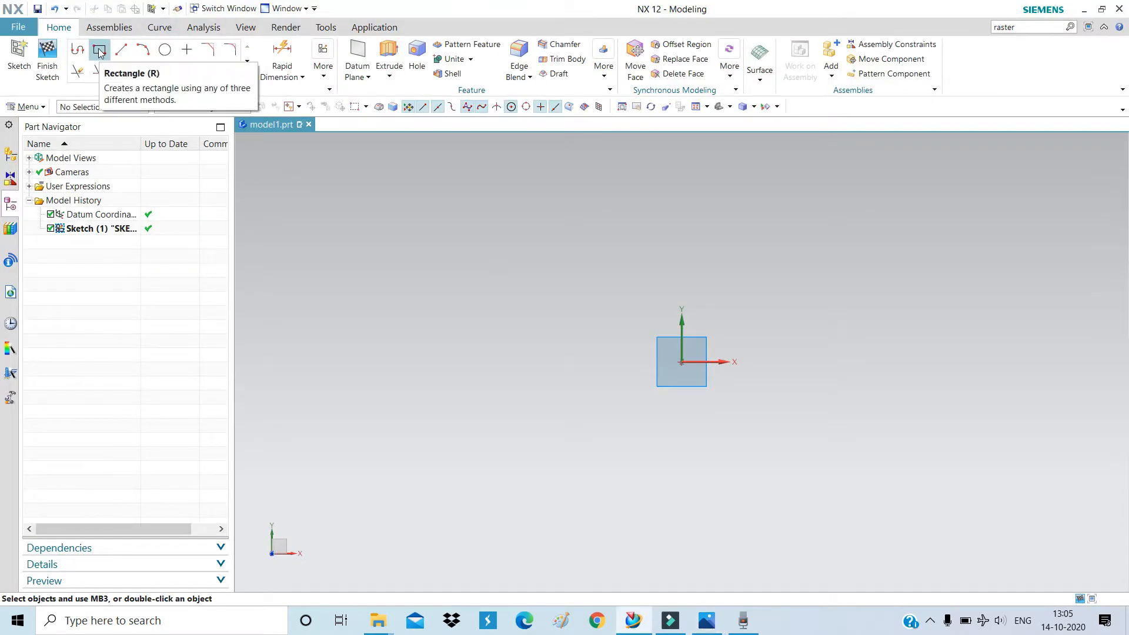
click(100, 51)
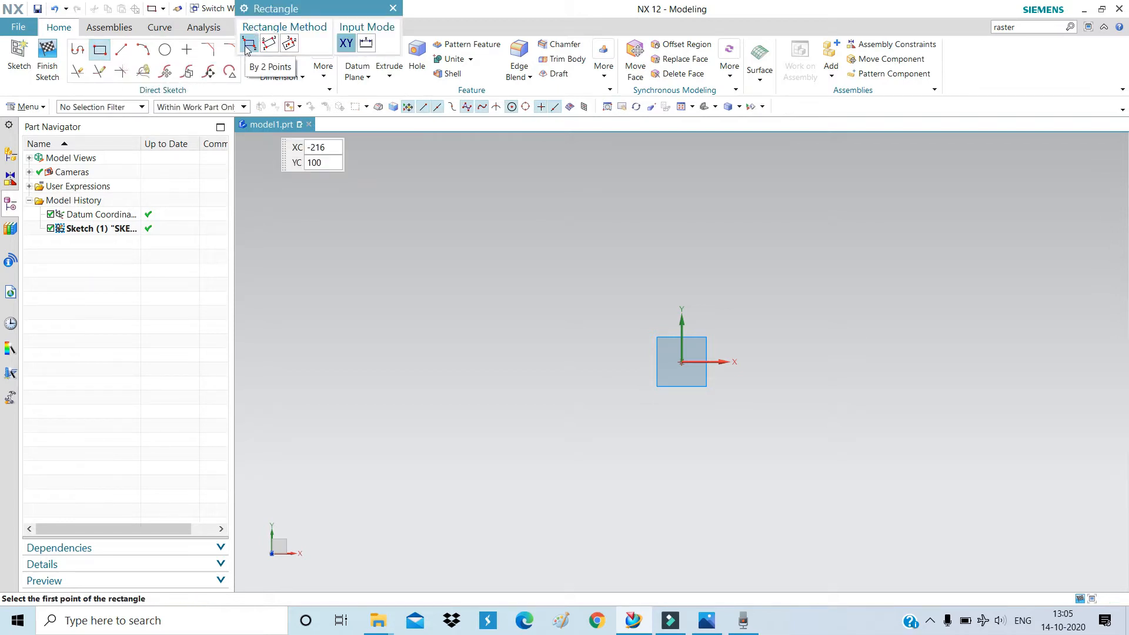
click(682, 363)
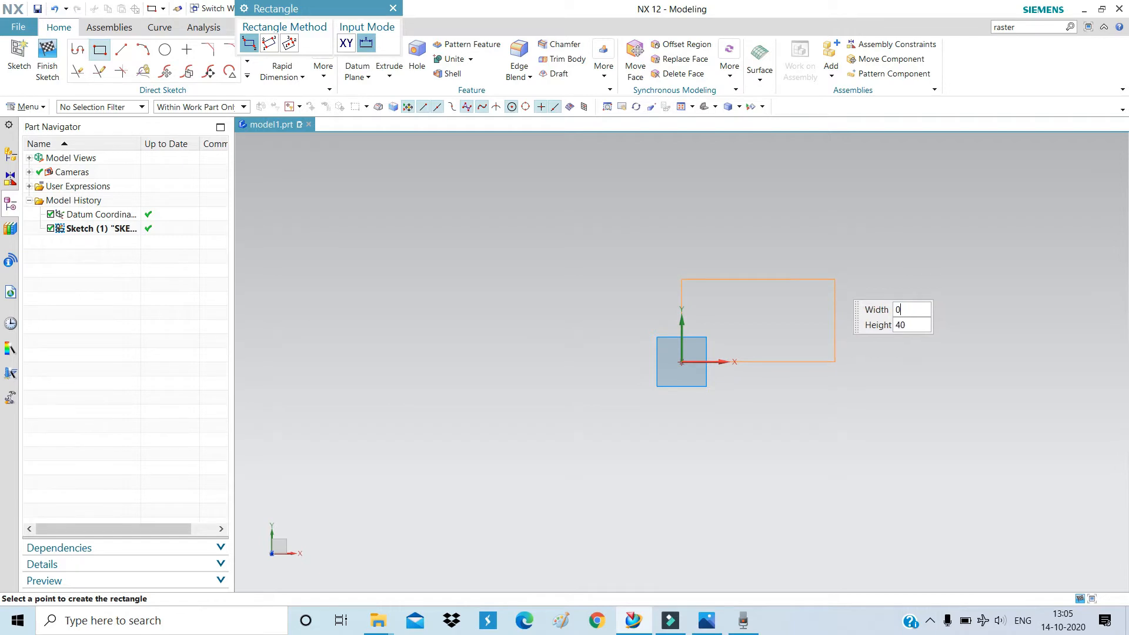
text(11)
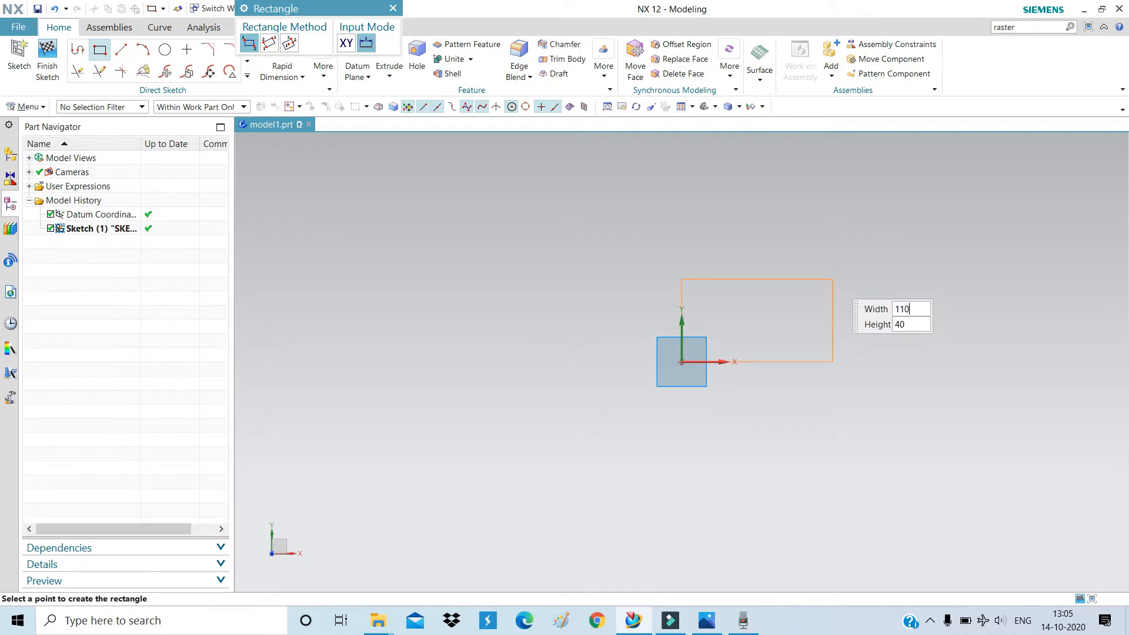
key(Tab)
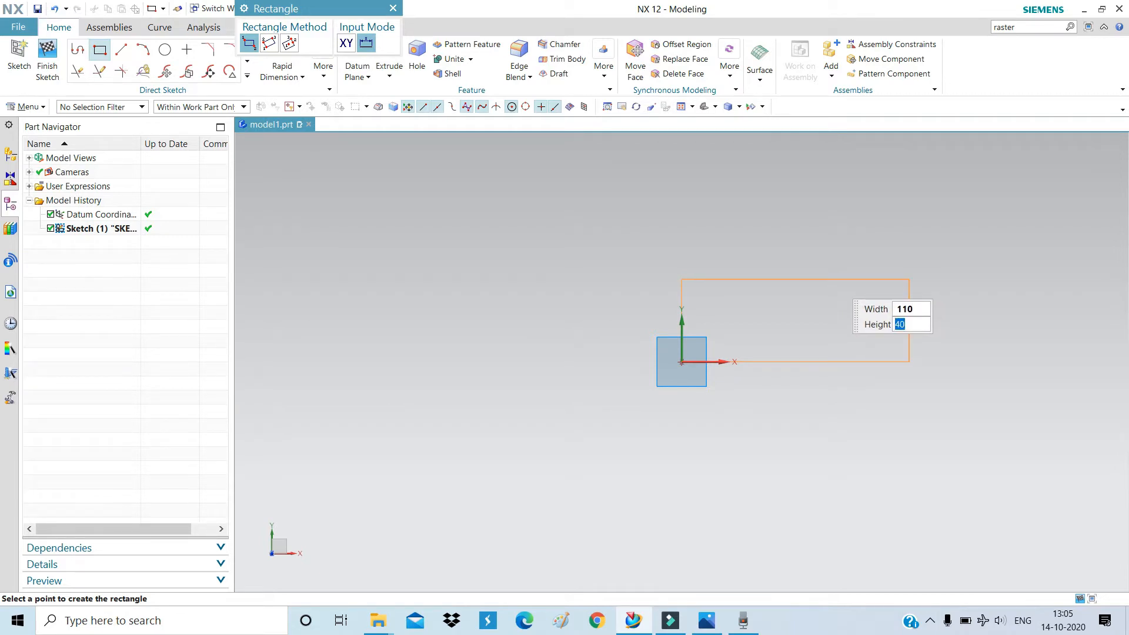
text(60)
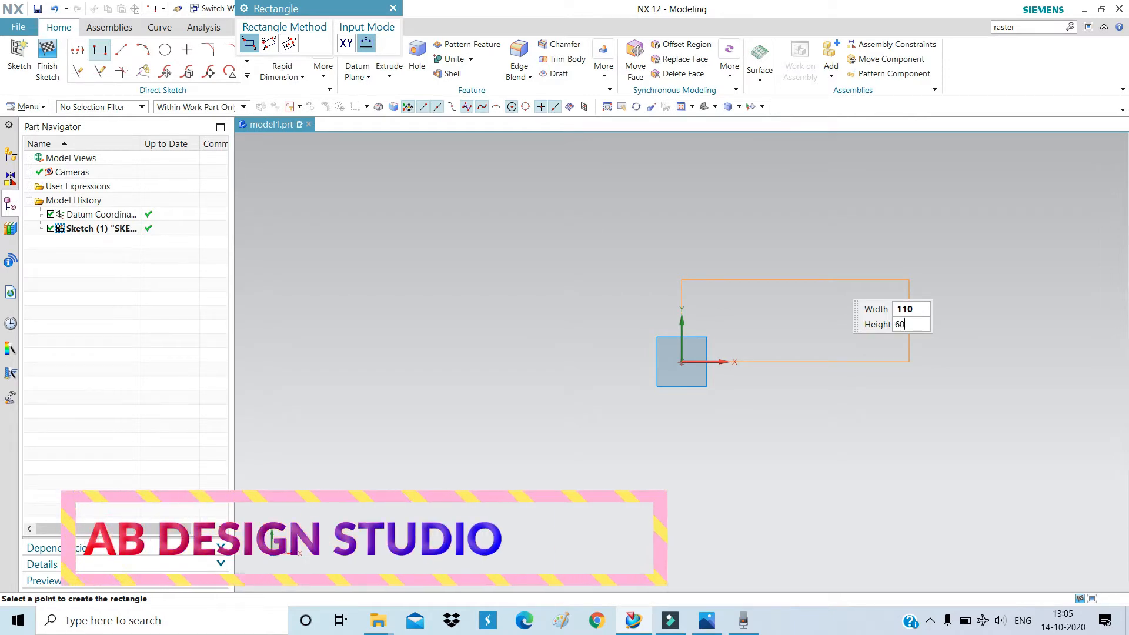
key(Tab)
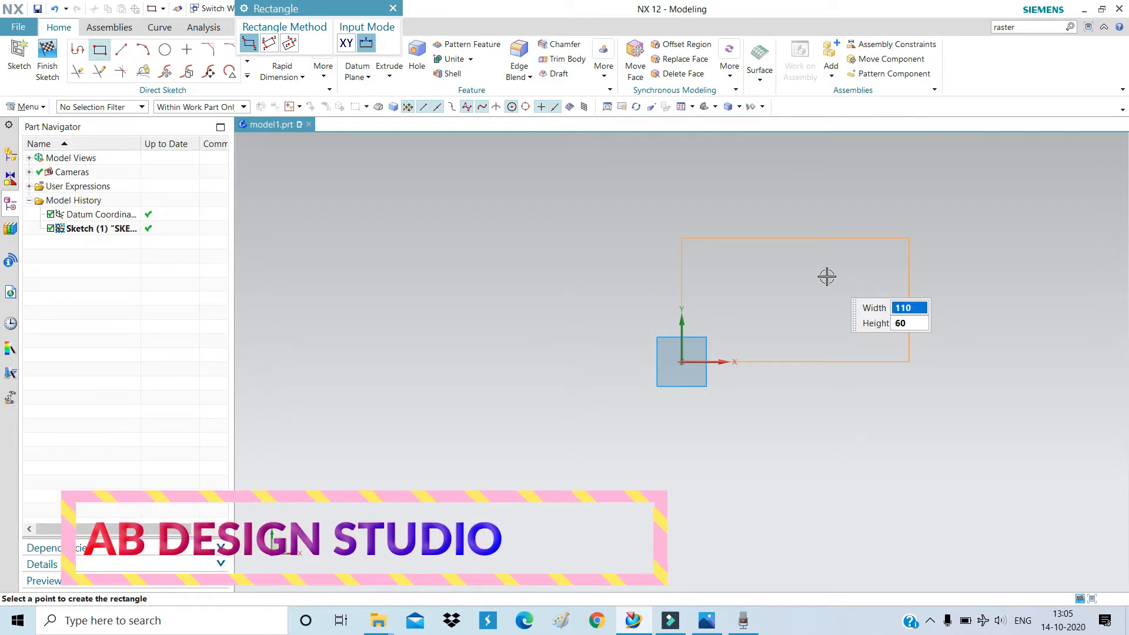
click(772, 283)
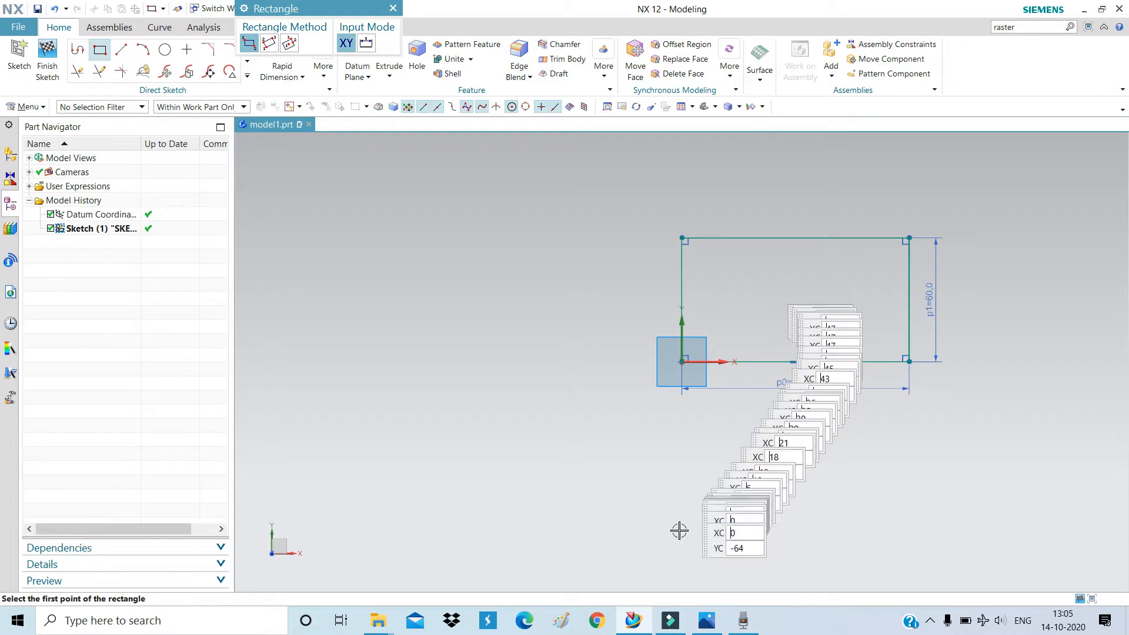
Check the reference drawing again, and finish the rectangle sketch and reopen it for editing.
click(707, 621)
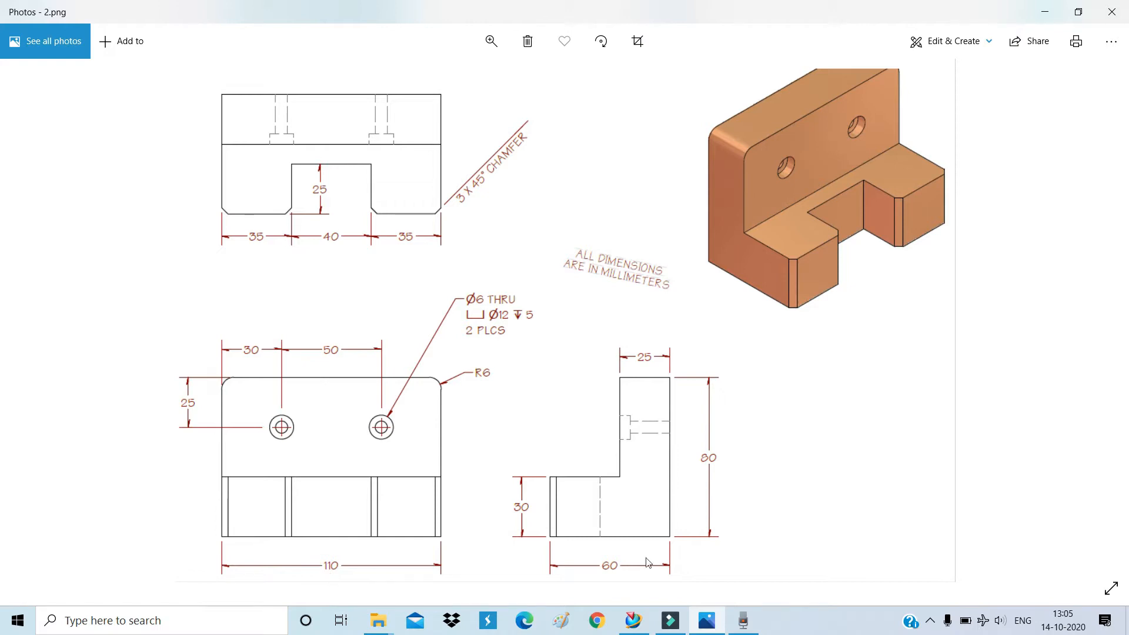
click(708, 626)
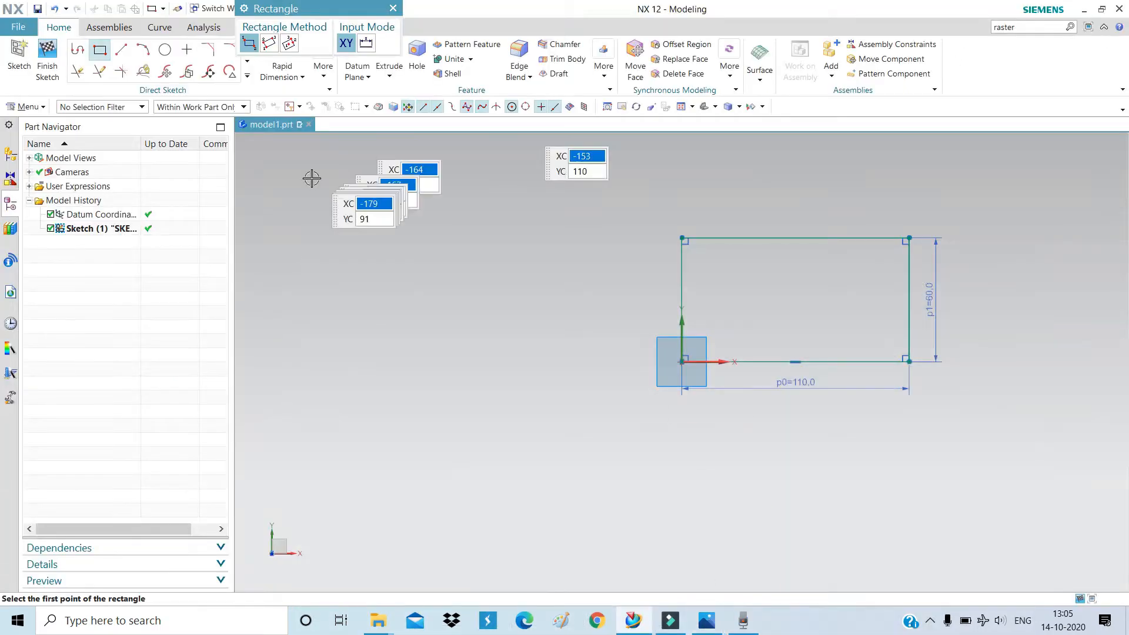
click(48, 57)
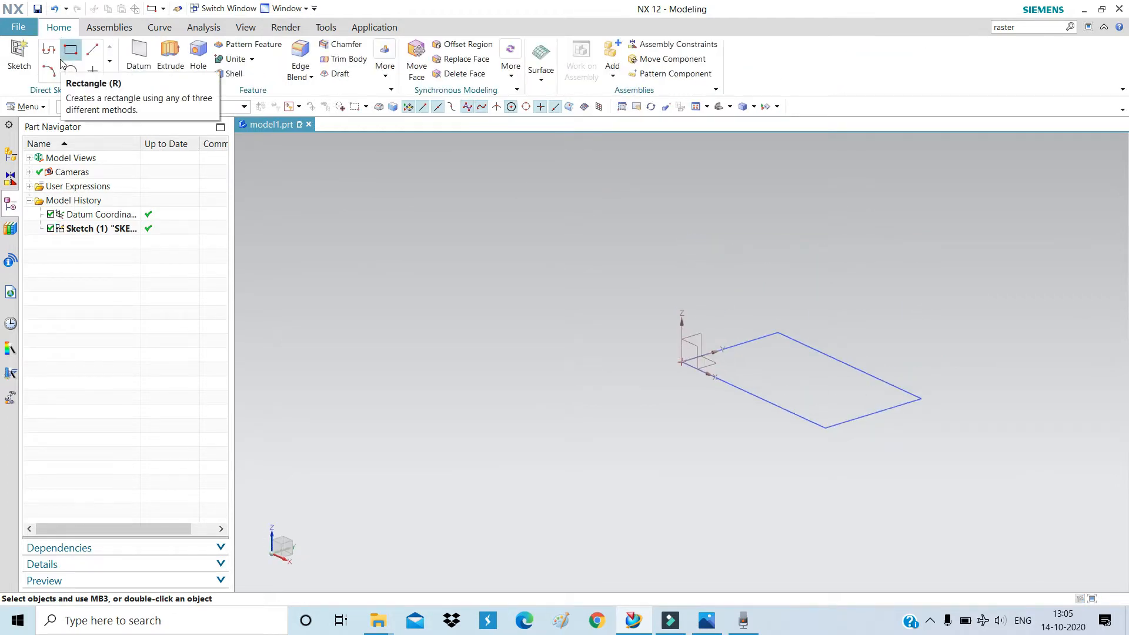
double_click(91, 231)
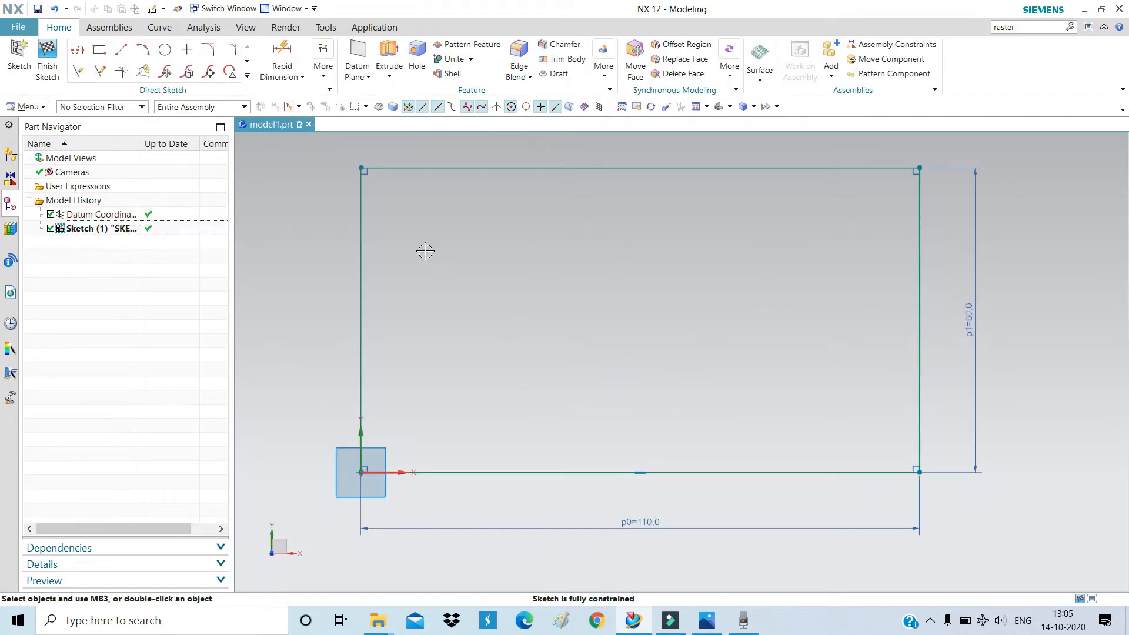
scroll(756, 461, down, 3)
scroll(603, 265, down, 1)
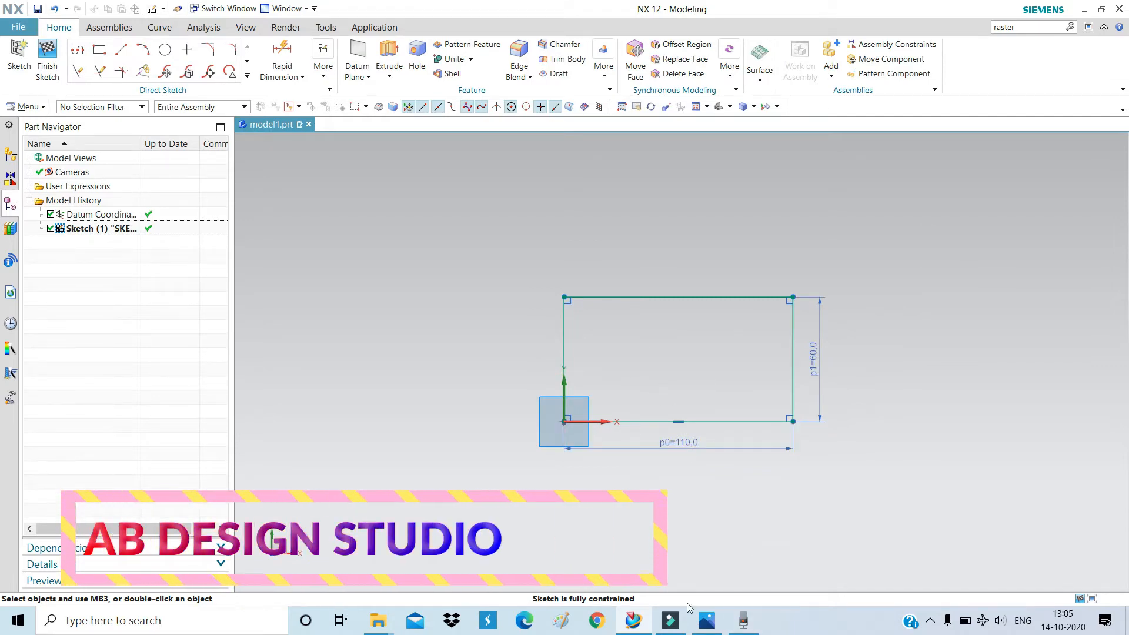
Consult the notch dimensions and draw a from-center rectangle at the lower edge's midpoint, width 50, height 40, angle 90.
click(707, 621)
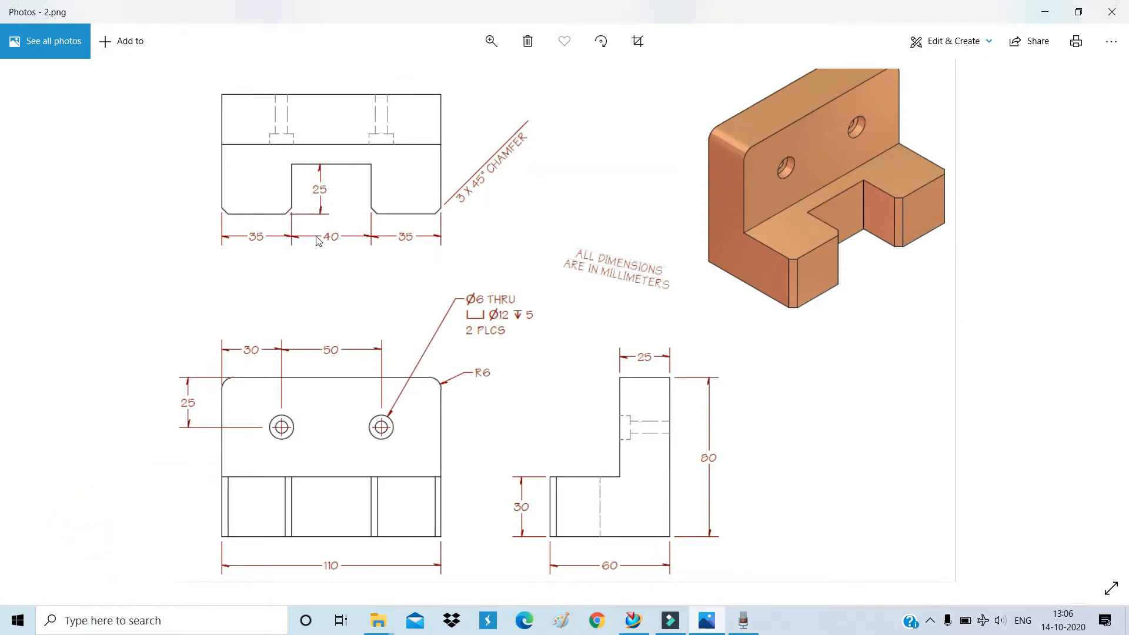
click(711, 623)
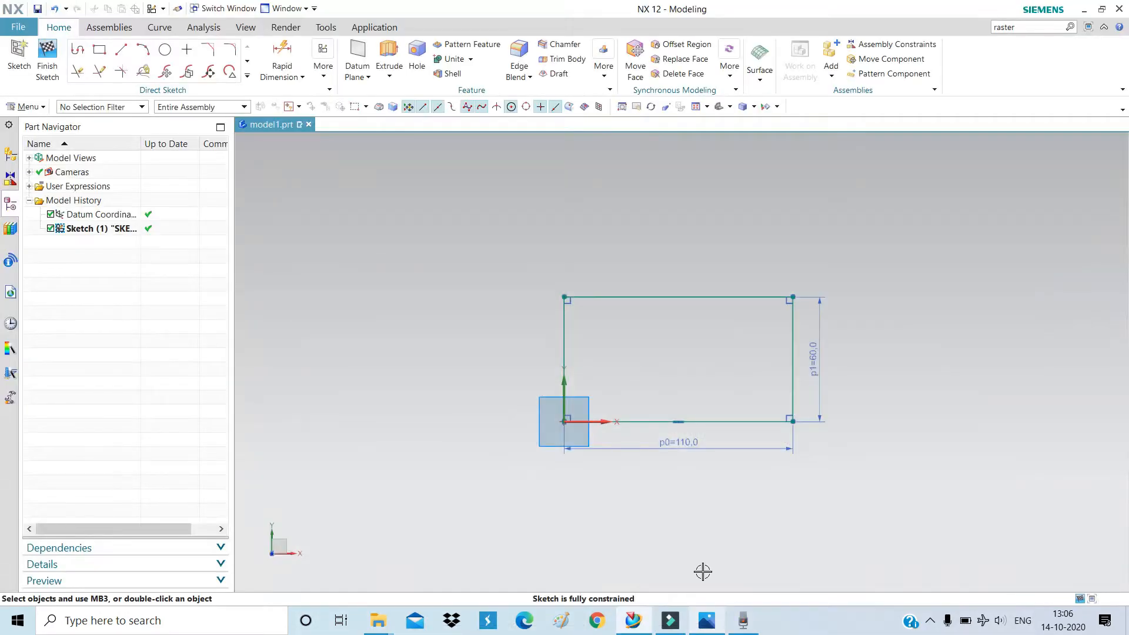
click(99, 51)
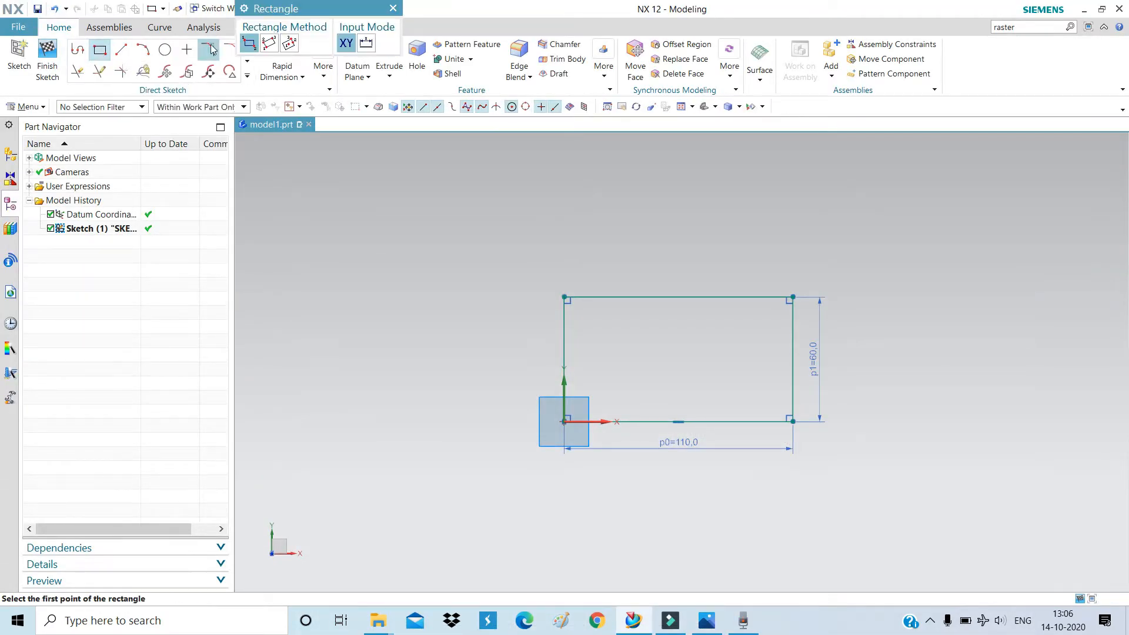
click(288, 43)
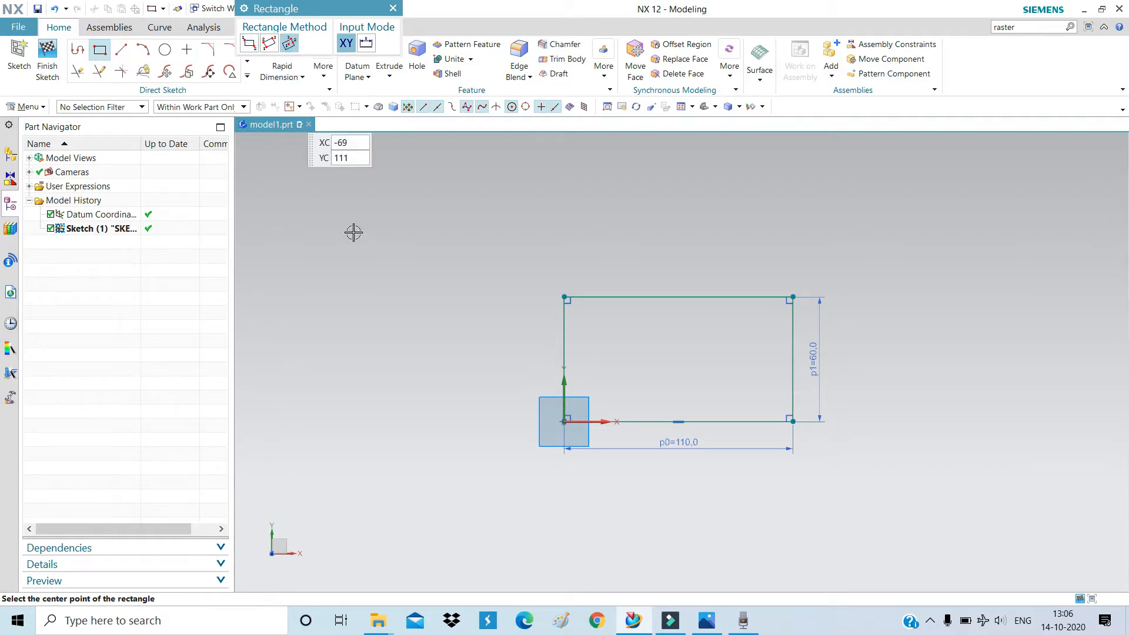
click(677, 423)
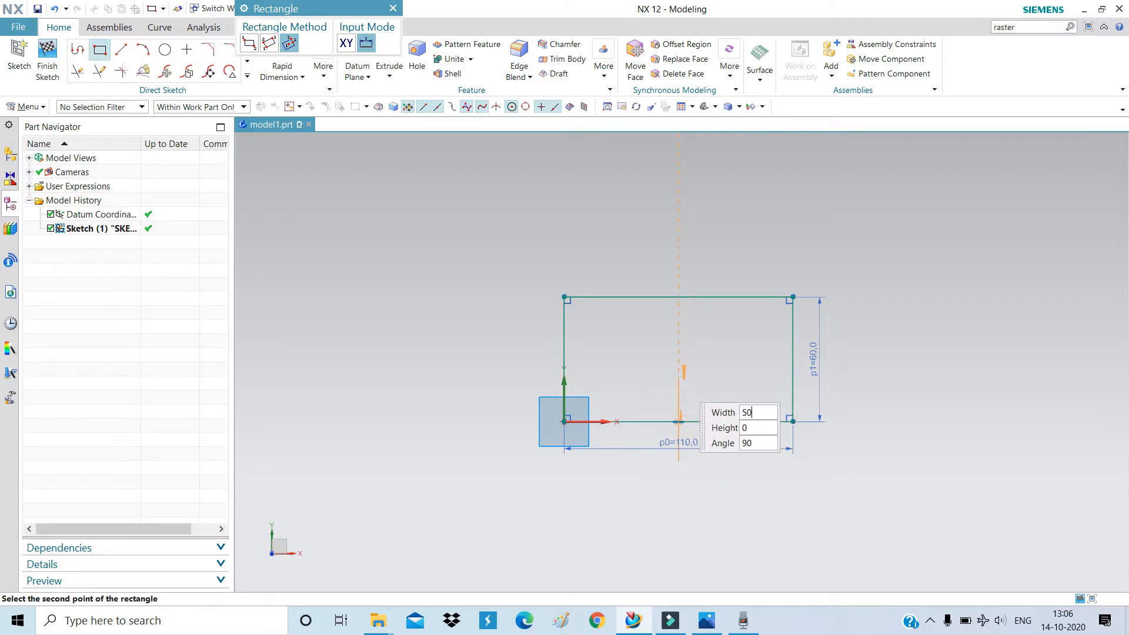
text(50)
key(Tab)
key(Tab)
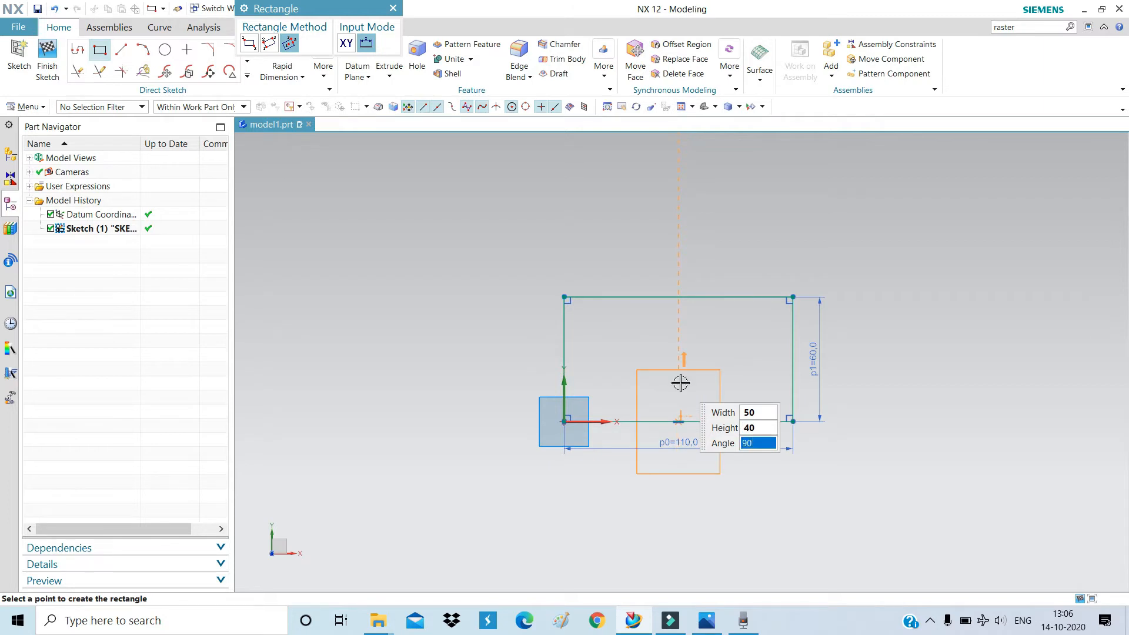
click(680, 382)
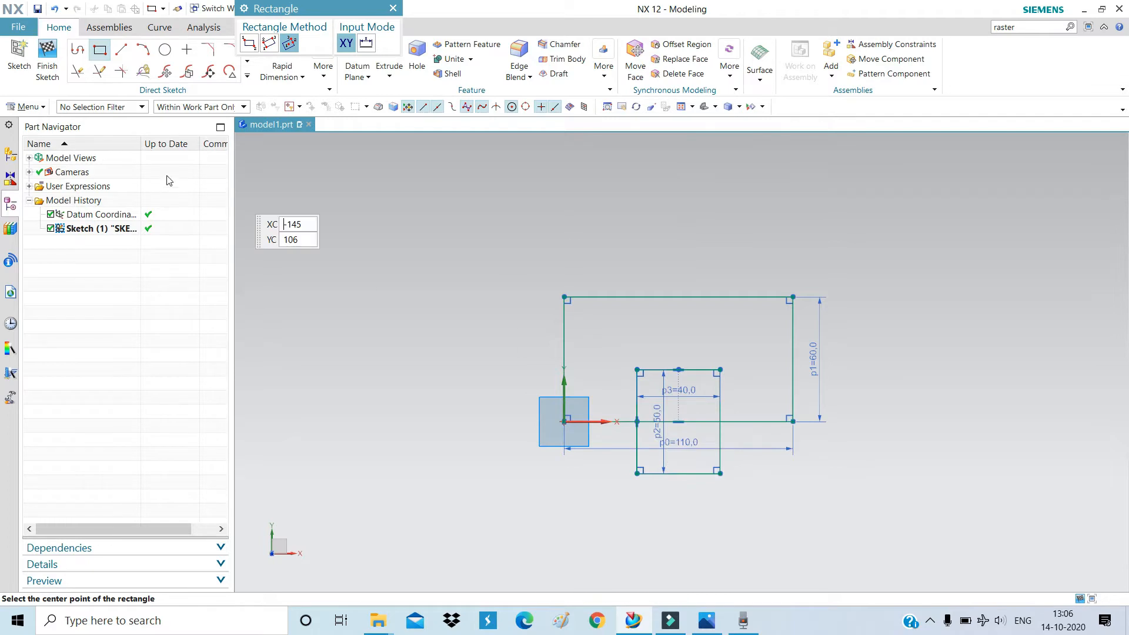
click(393, 8)
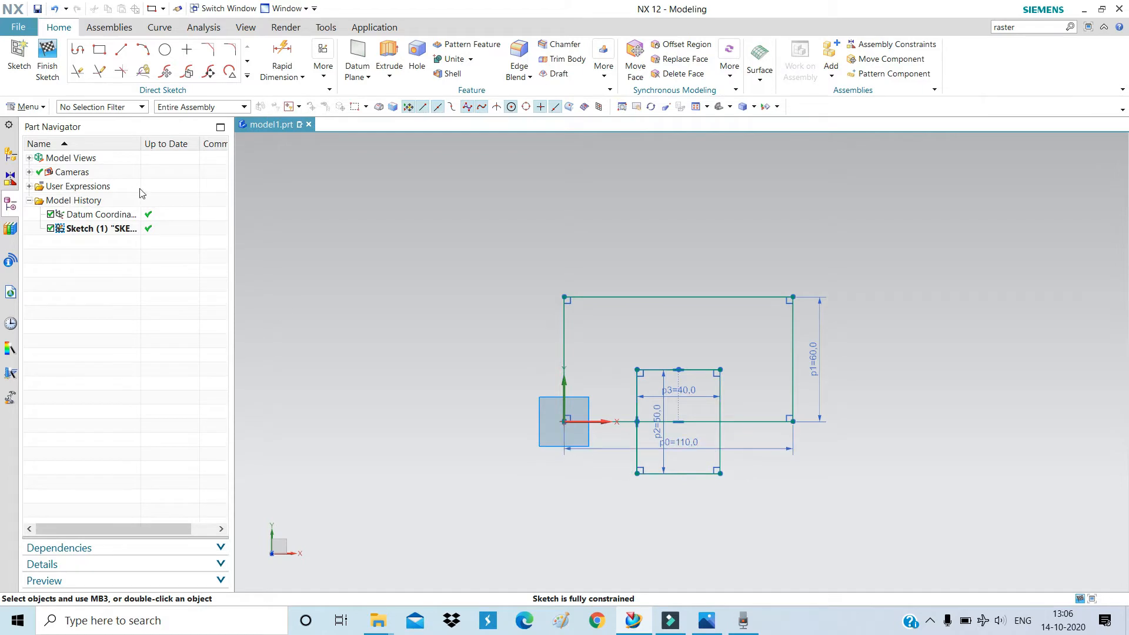
Trim the small rectangle's portion below the base edge and the base segment inside it to form an open notch.
click(76, 71)
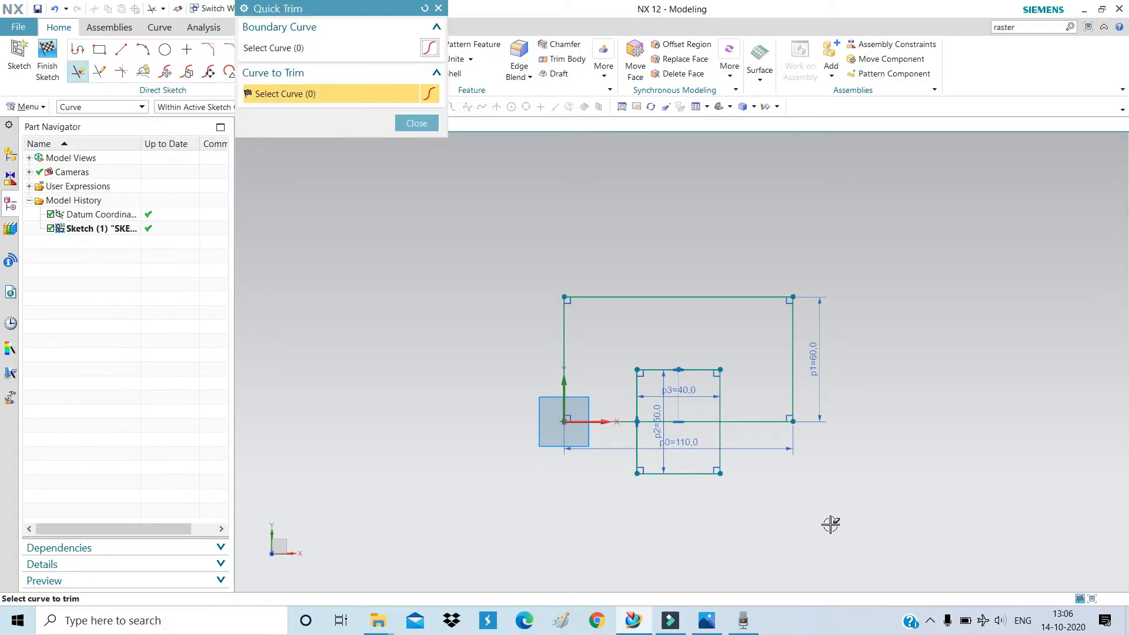
scroll(654, 472, up, 3)
drag(698, 511, 603, 443)
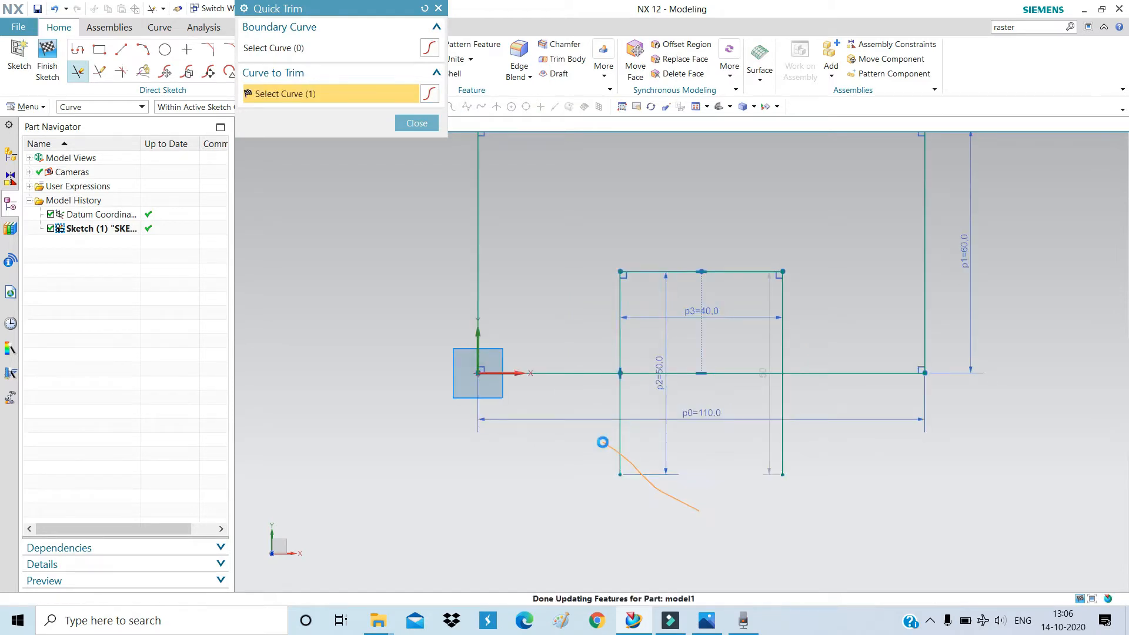
drag(862, 473, 743, 442)
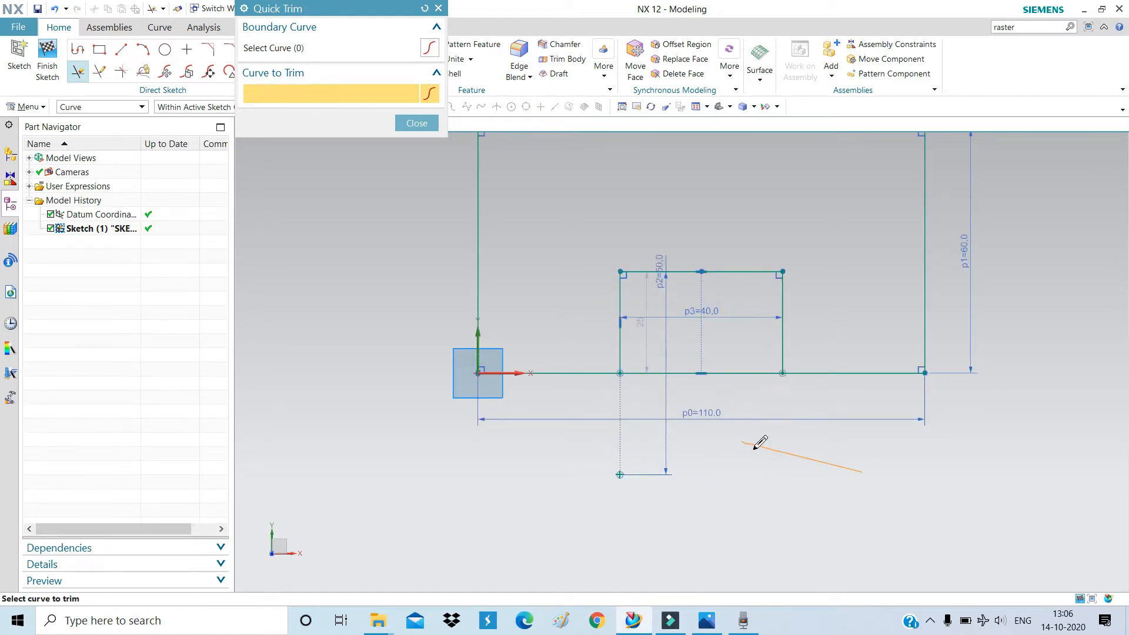
drag(739, 390, 734, 342)
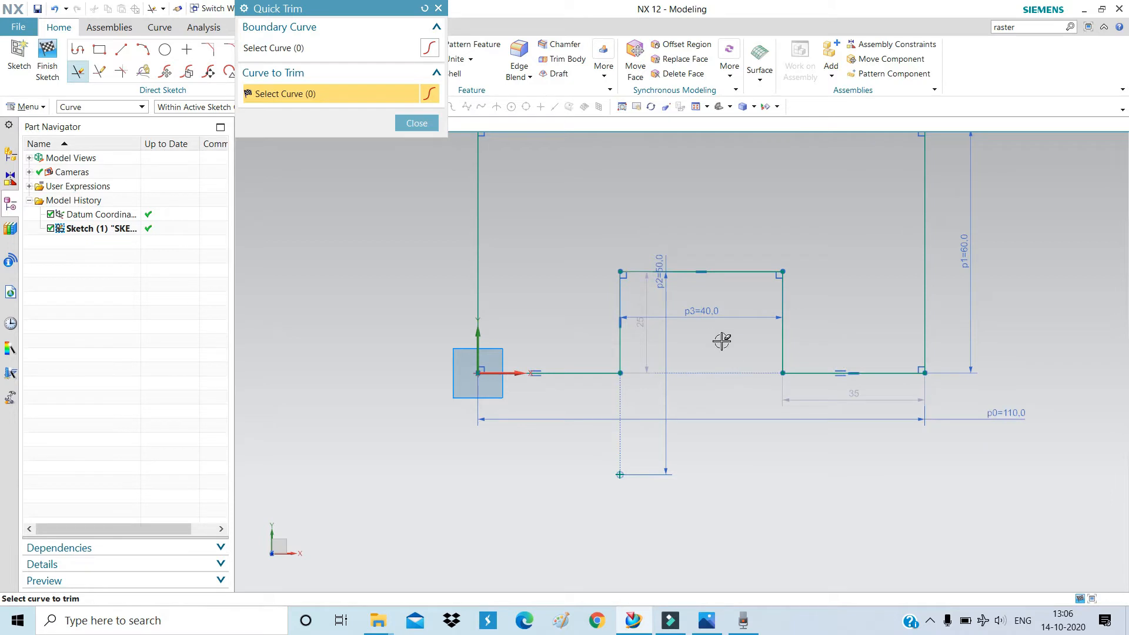
click(417, 124)
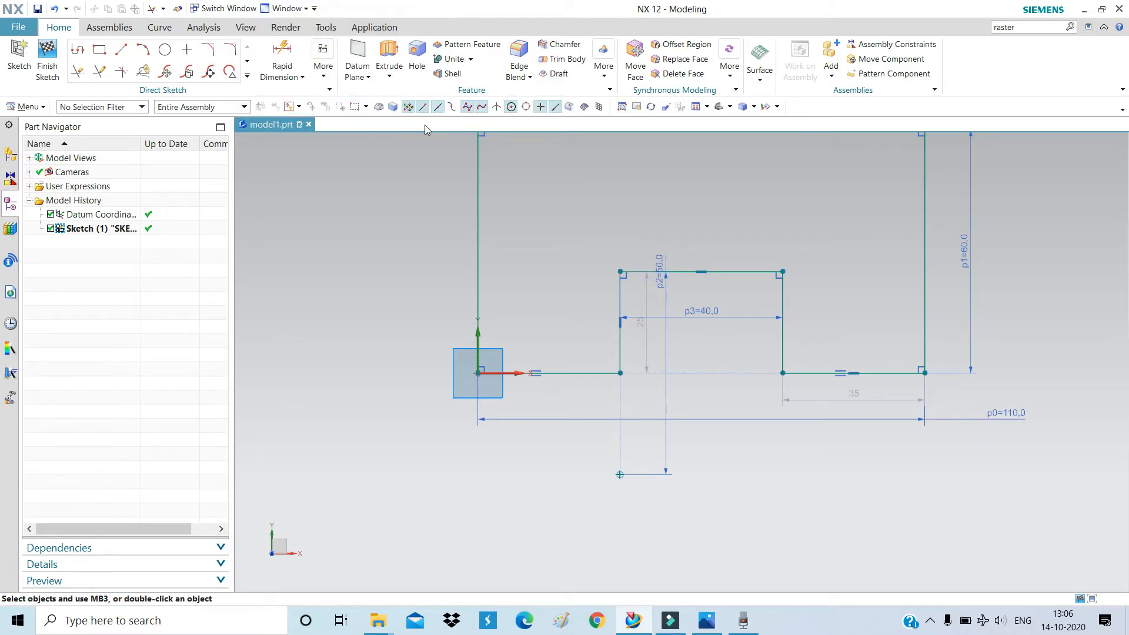
Convert the automatic 35 mm dimension beside the notch into a driving dimension.
scroll(534, 478, down, 3)
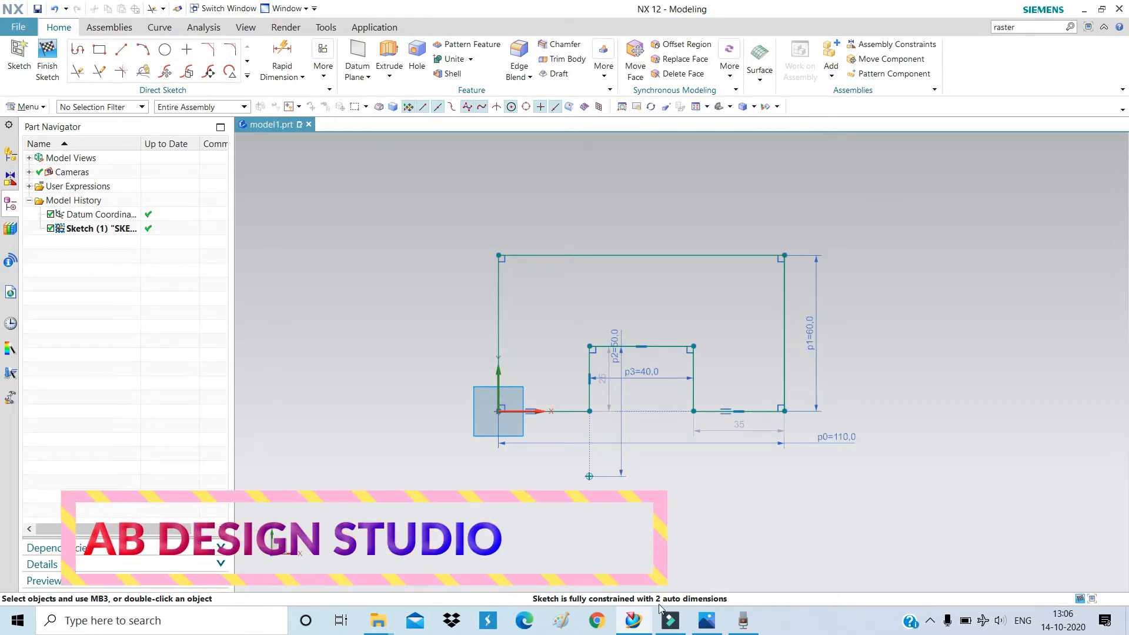
click(762, 427)
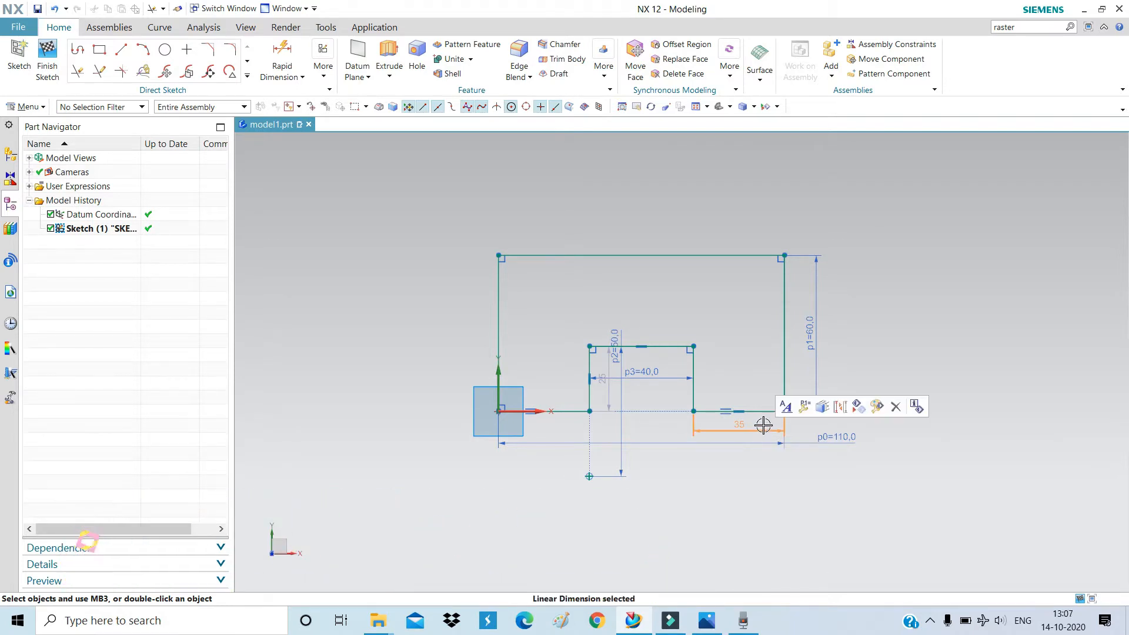
click(842, 407)
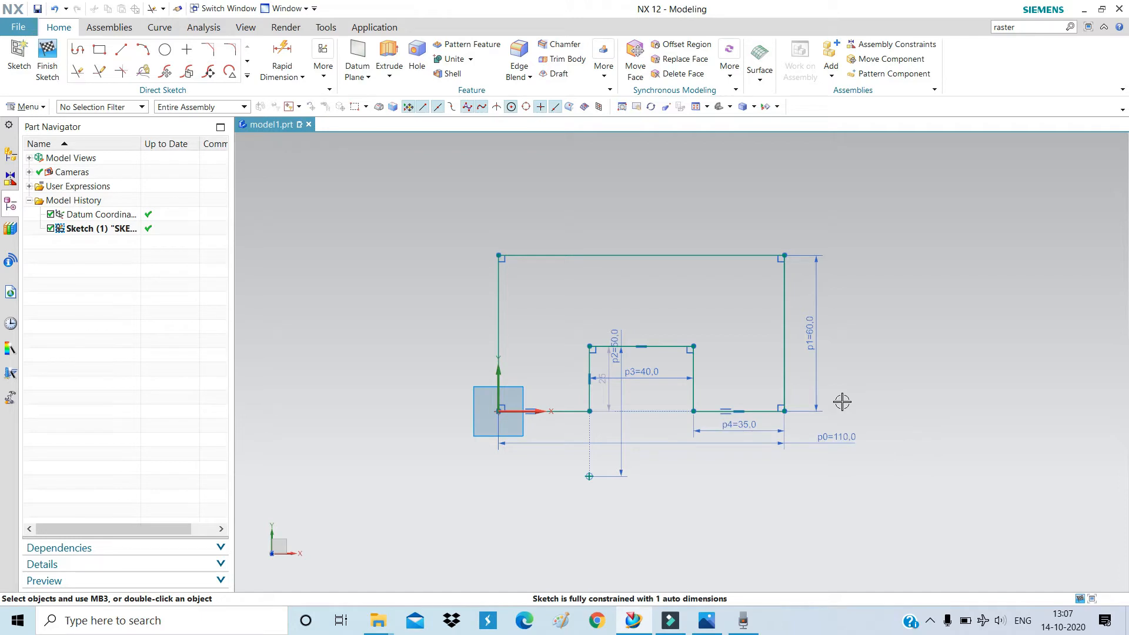
Convert the automatic 25 mm notch depth dimension to driving, place it outside the notch, and move the 40 mm width dimension above the notch.
click(602, 386)
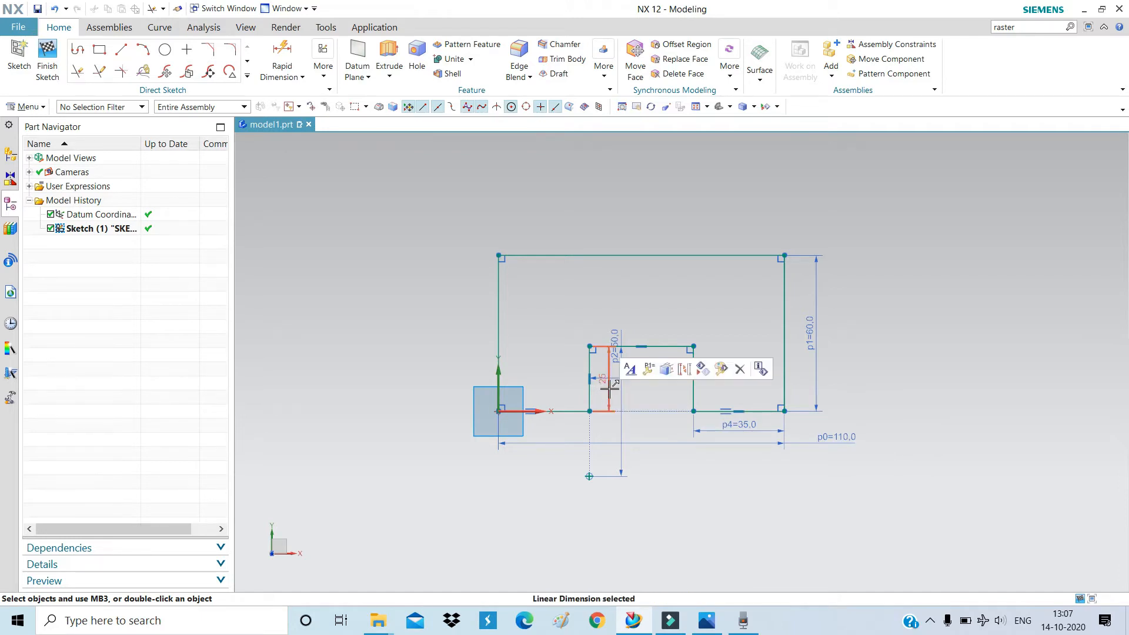
click(683, 372)
drag(610, 398, 564, 391)
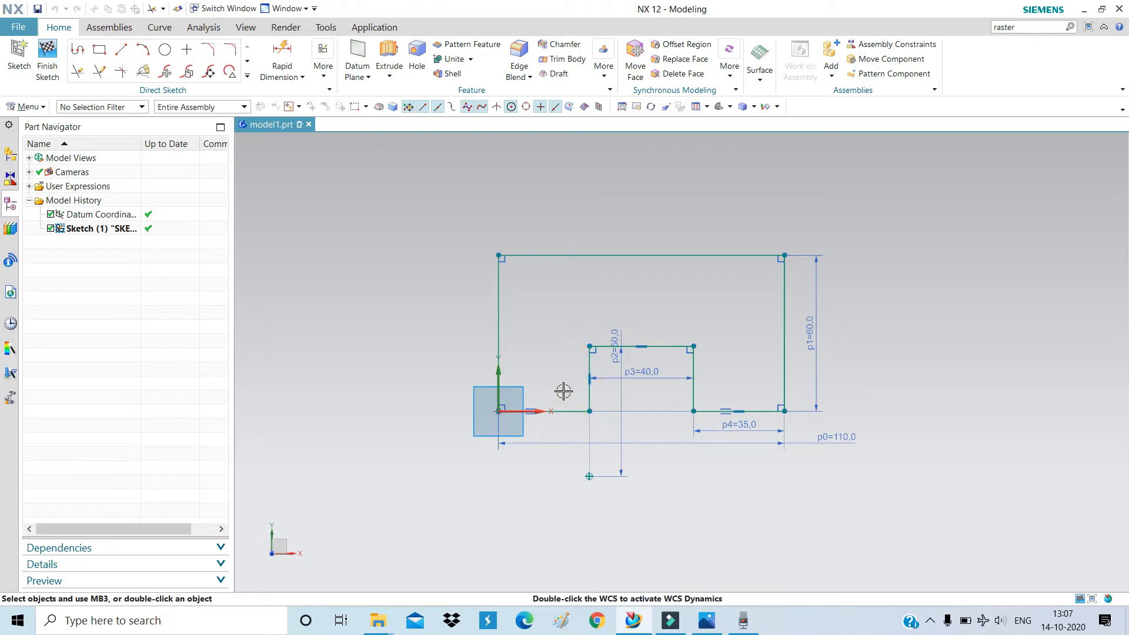
drag(650, 373, 650, 297)
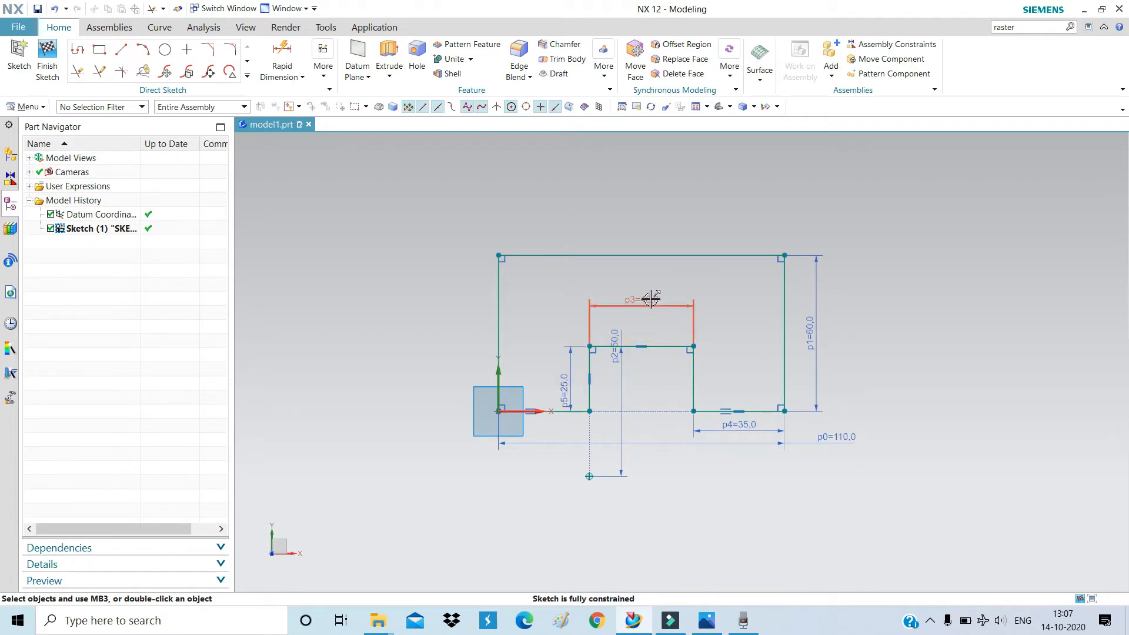
Consult the drawing's chamfer callout and chamfer the outline's corner at the origin by offset and angle, with 3 mm distance and 45° locked.
click(708, 622)
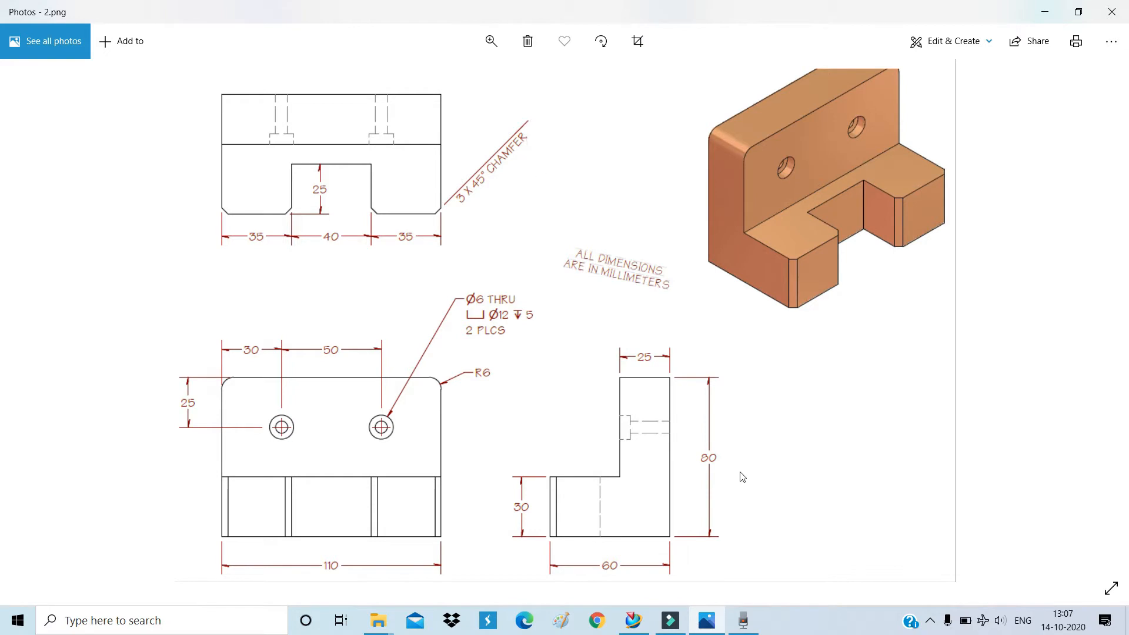
click(725, 630)
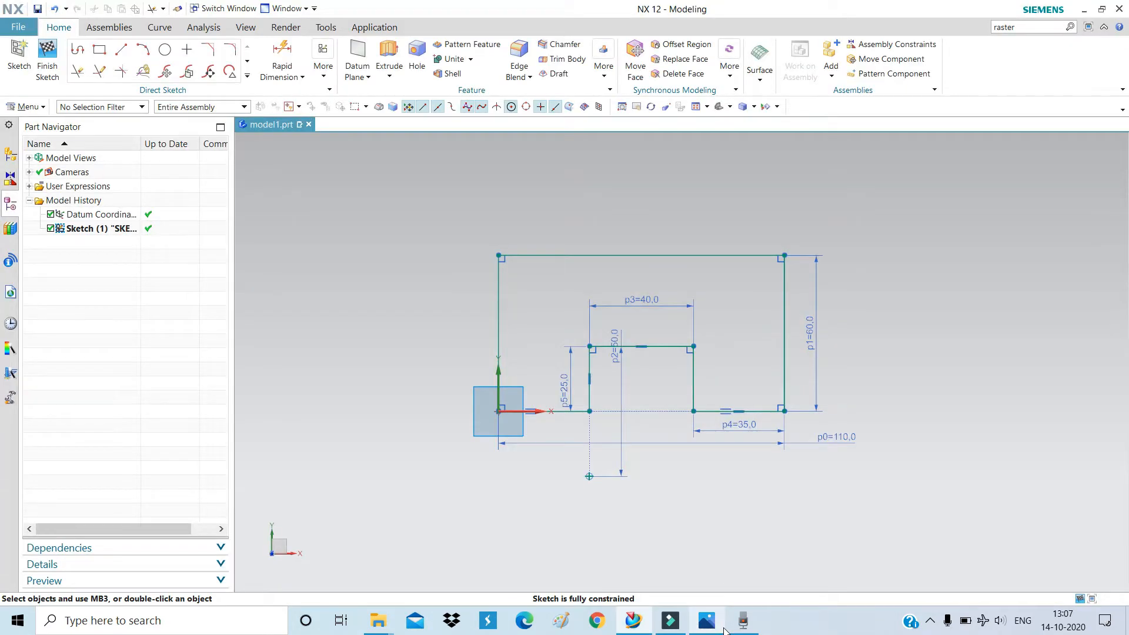
click(209, 49)
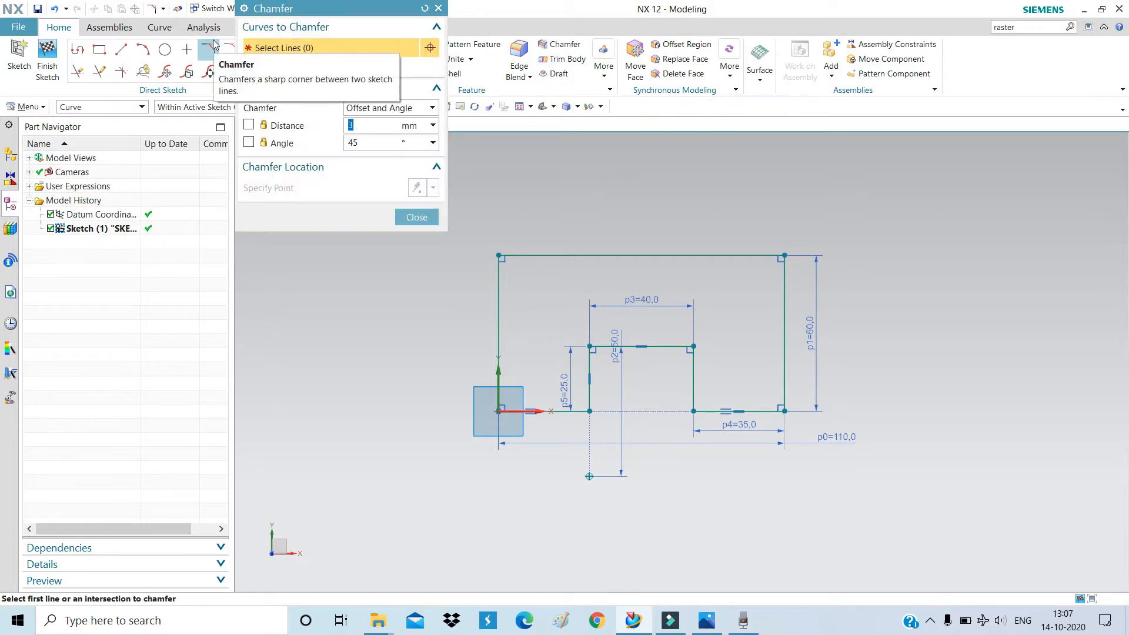
click(358, 111)
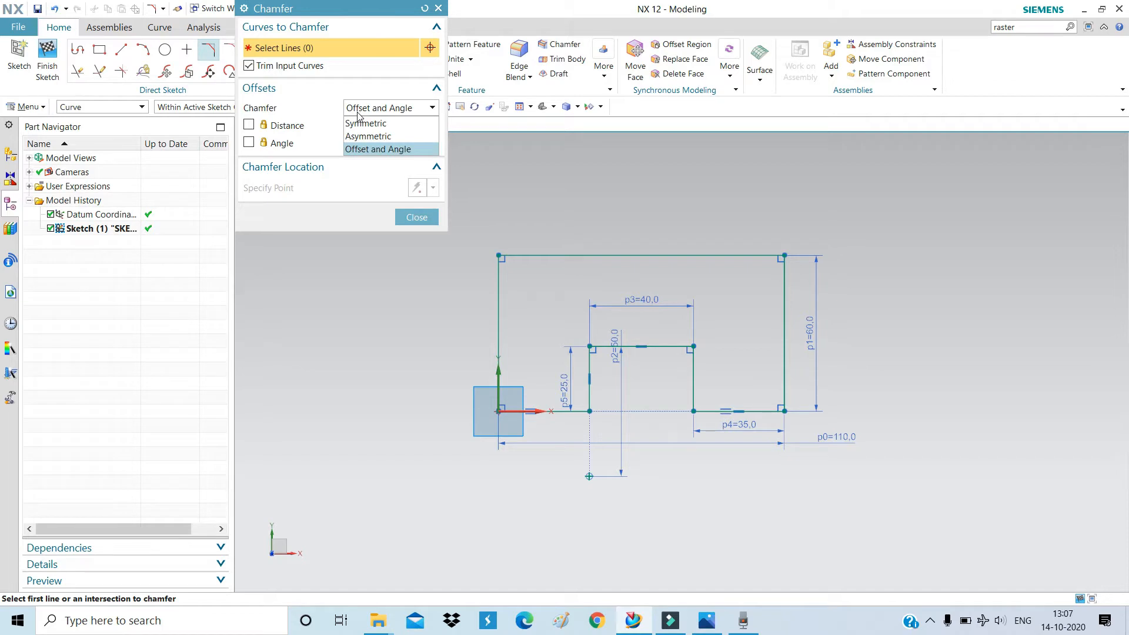
click(368, 151)
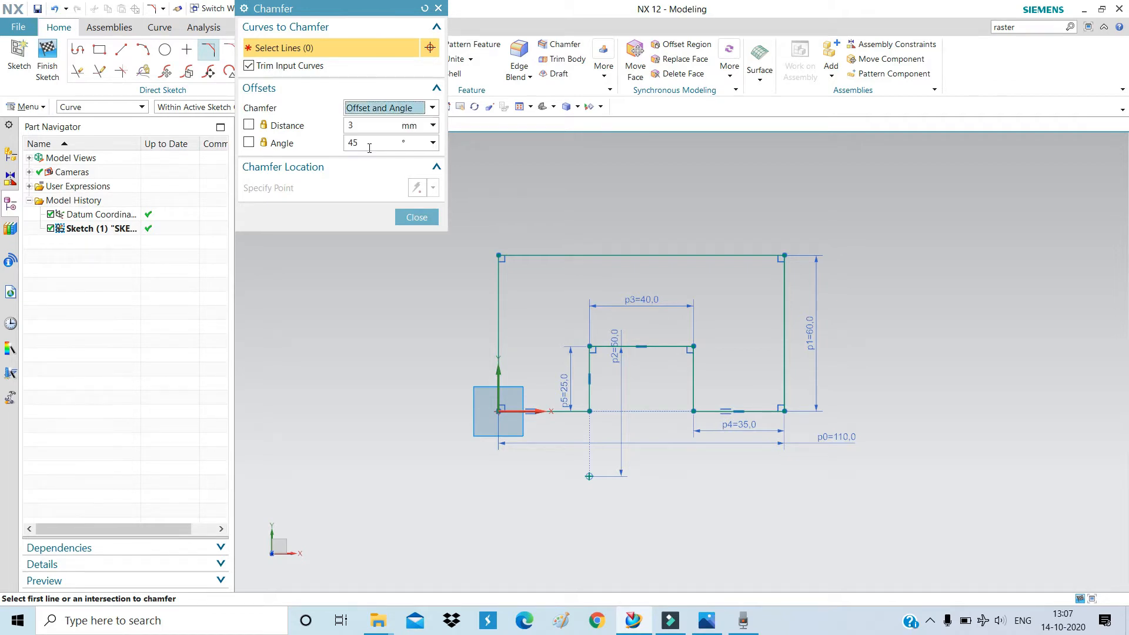
click(247, 127)
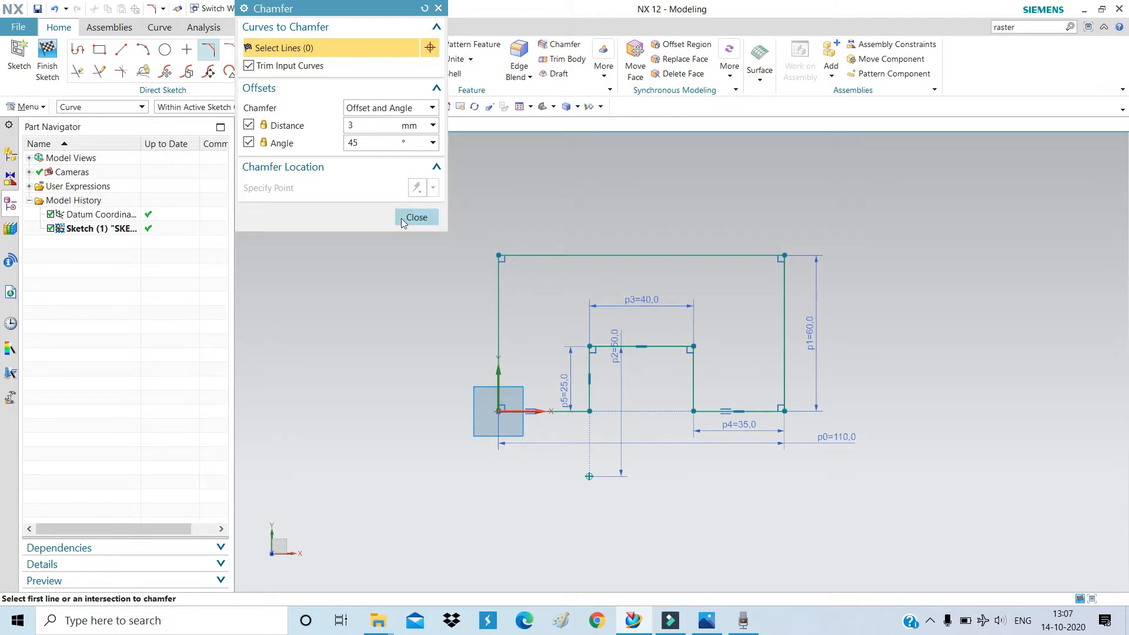
scroll(517, 412, up, 5)
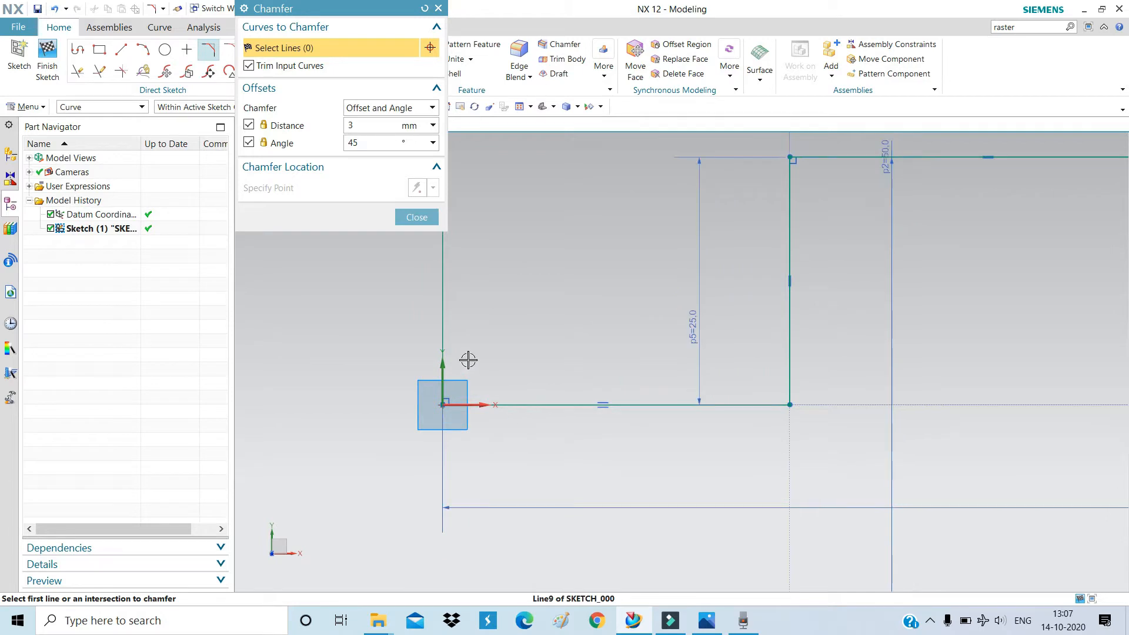
click(445, 353)
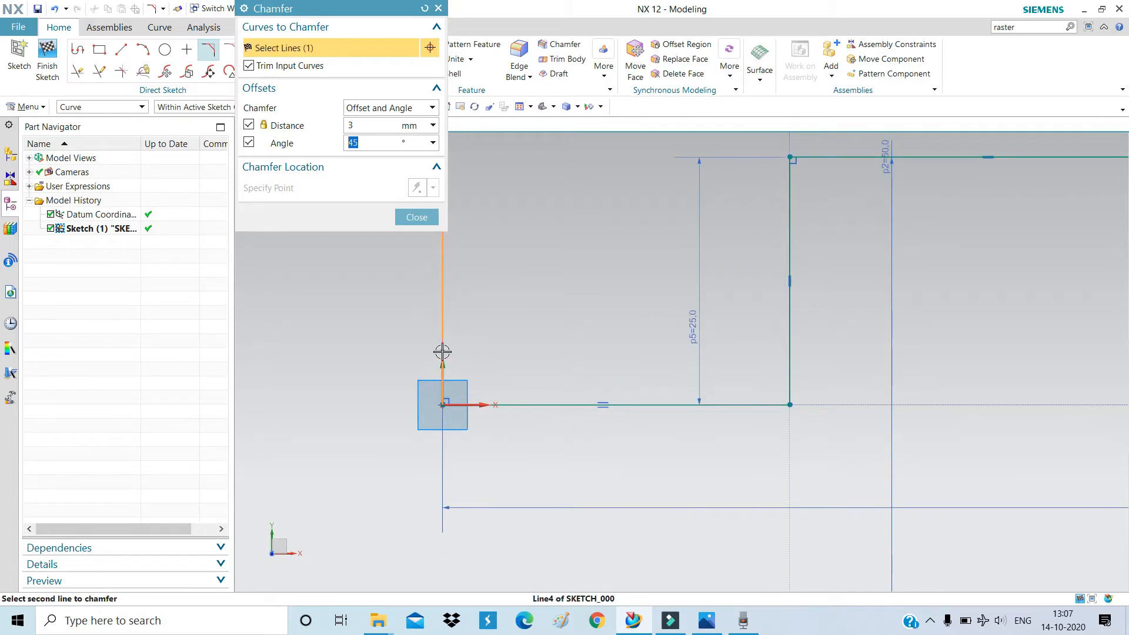
click(459, 404)
scroll(421, 408, up, 3)
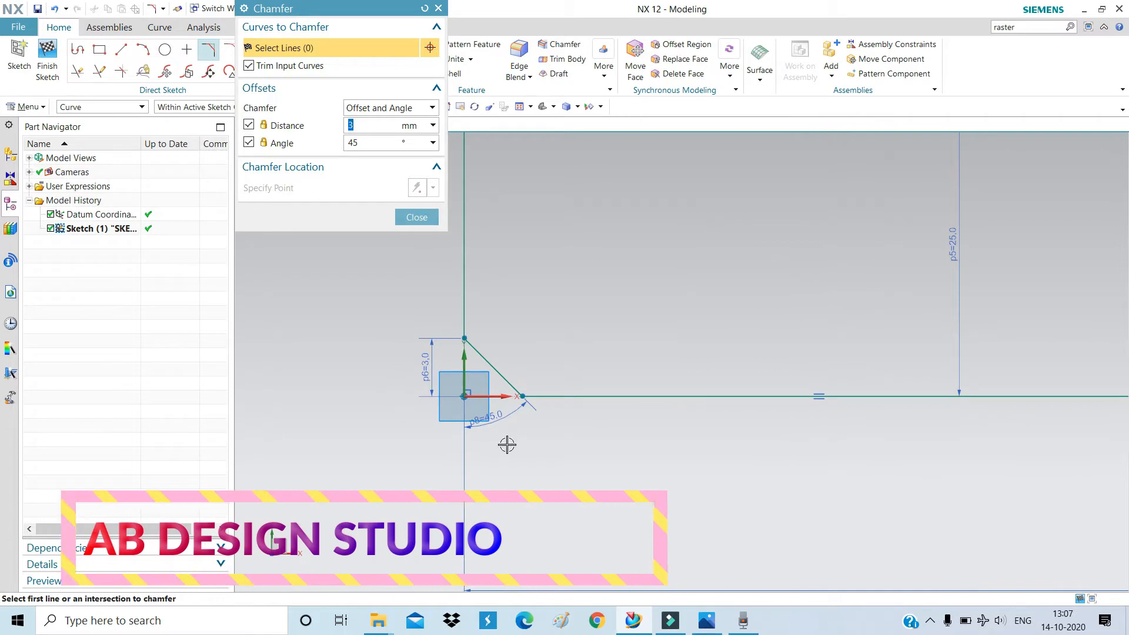
Chamfer both lower corners of the notch opening and the outline's lower-right outer corner at 3 mm and 45°.
scroll(398, 426, down, 3)
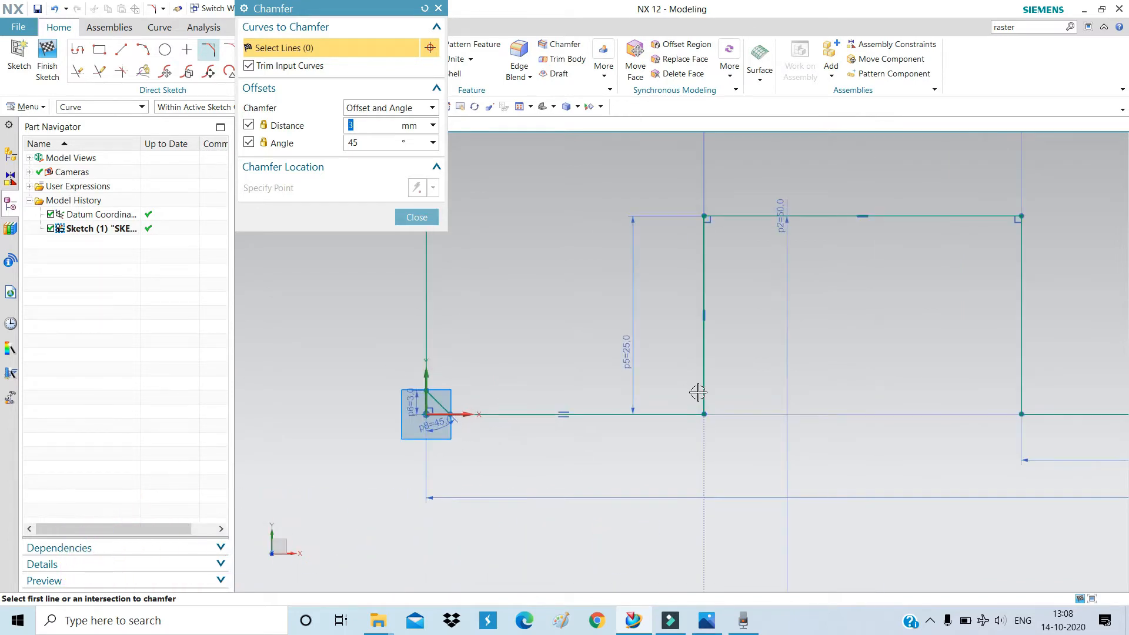
click(697, 392)
click(685, 414)
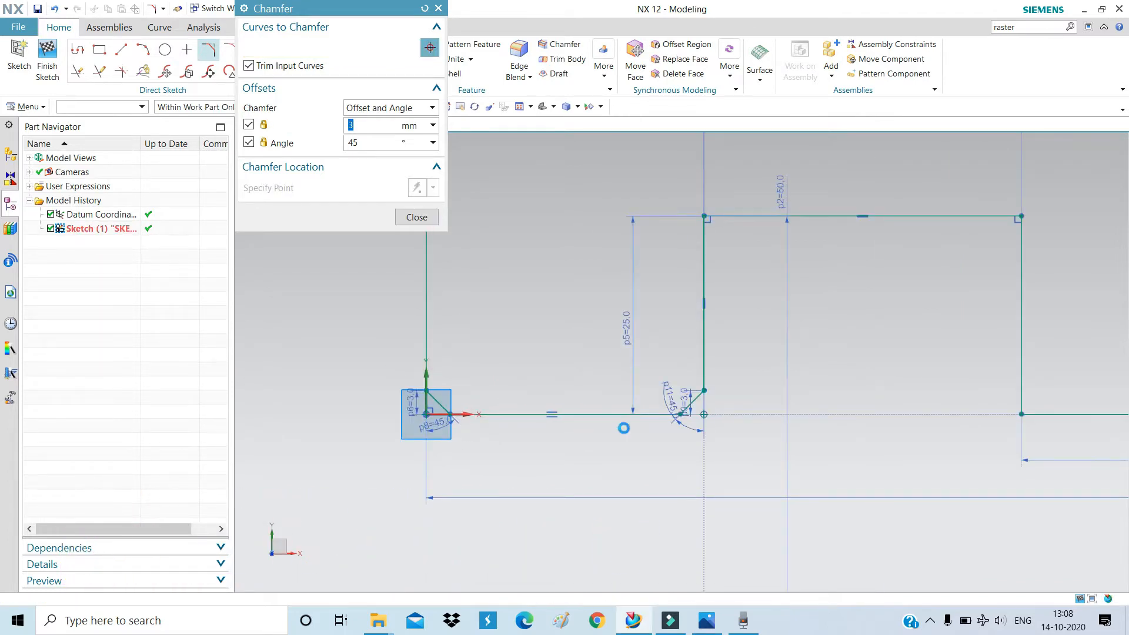
scroll(539, 383, down, 3)
scroll(547, 382, up, 4)
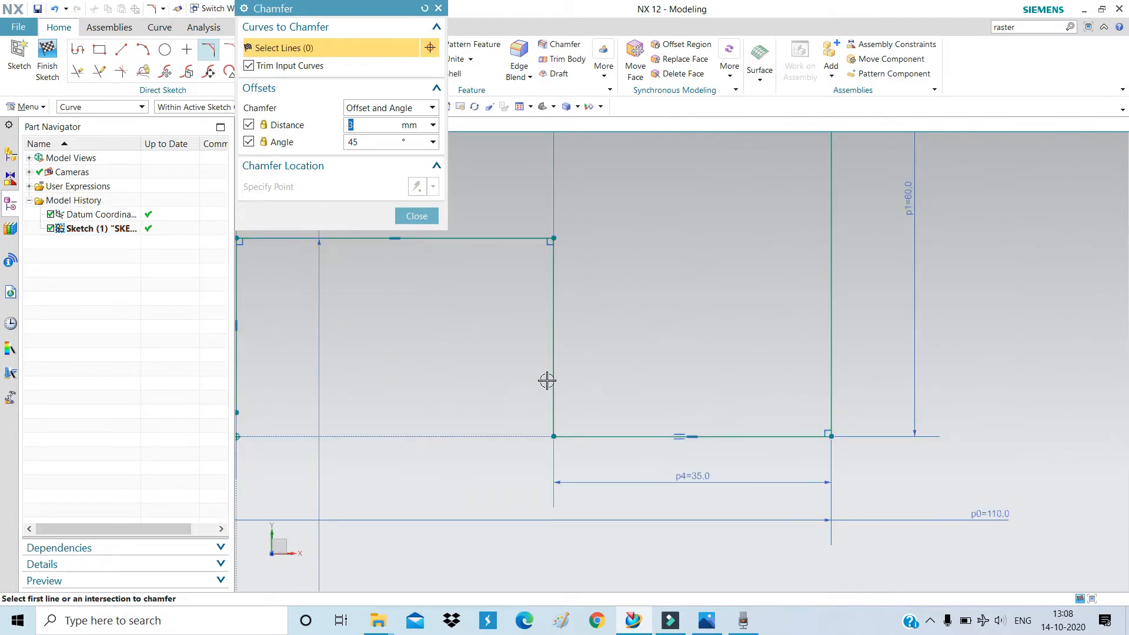
click(553, 385)
click(564, 436)
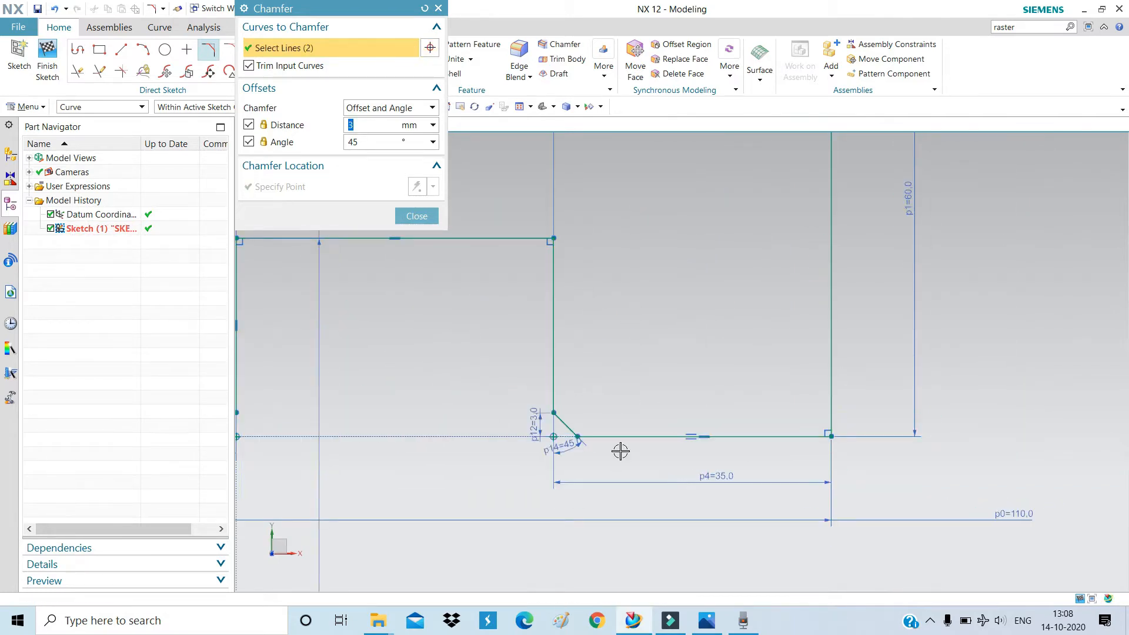
click(831, 396)
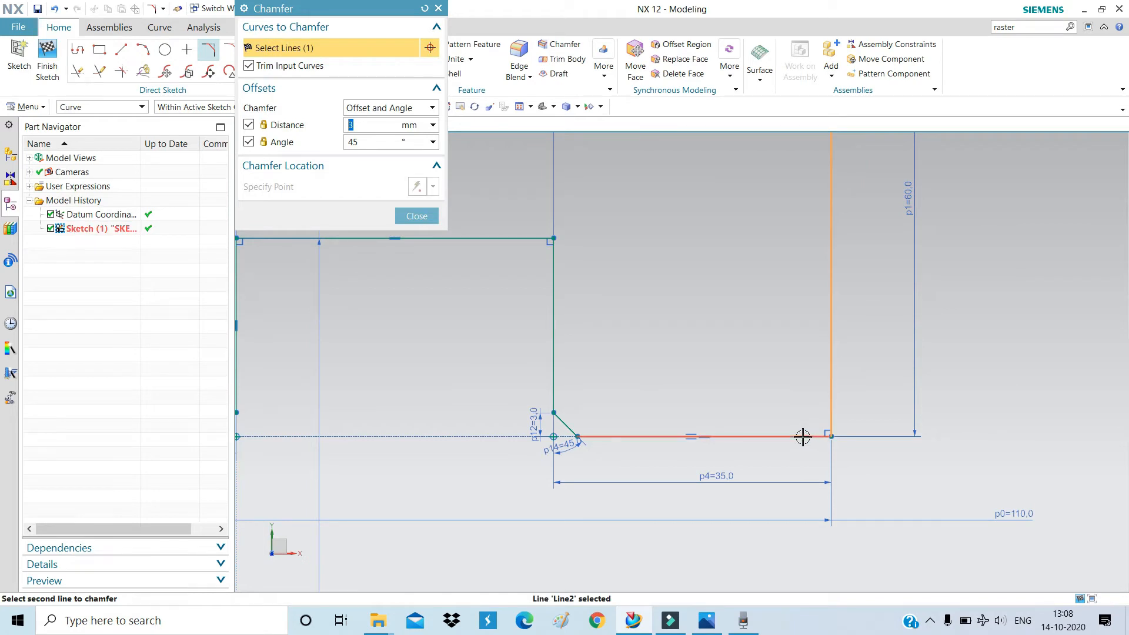
click(802, 437)
scroll(883, 412, down, 2)
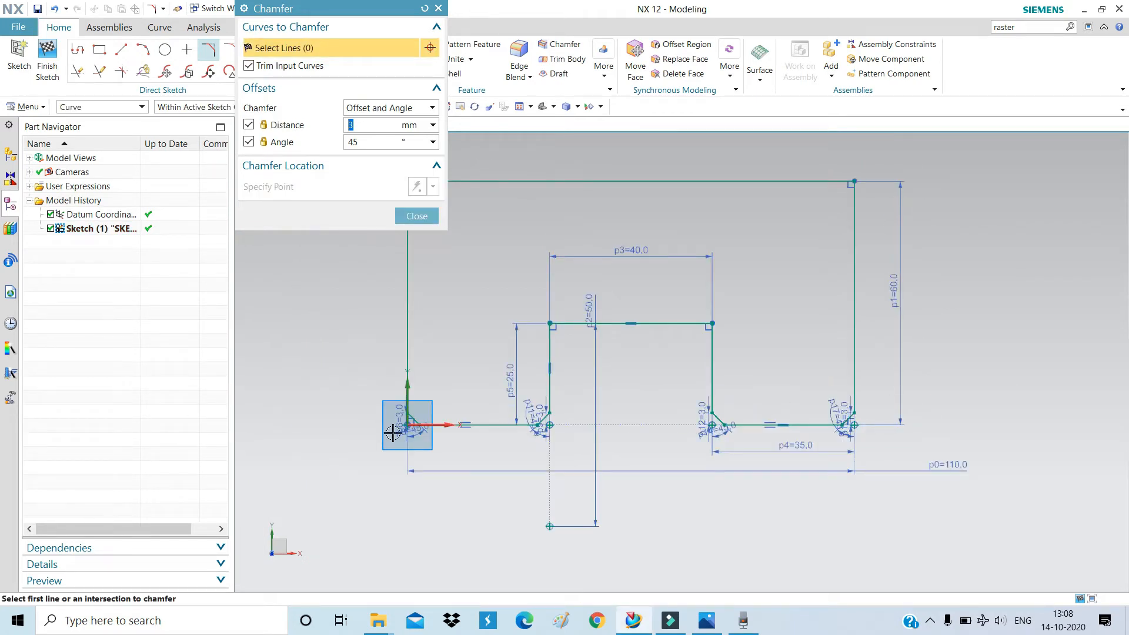
click(417, 216)
Check the chamfered outline against the 2.png reference drawing and finish the base sketch.
scroll(547, 400, down, 2)
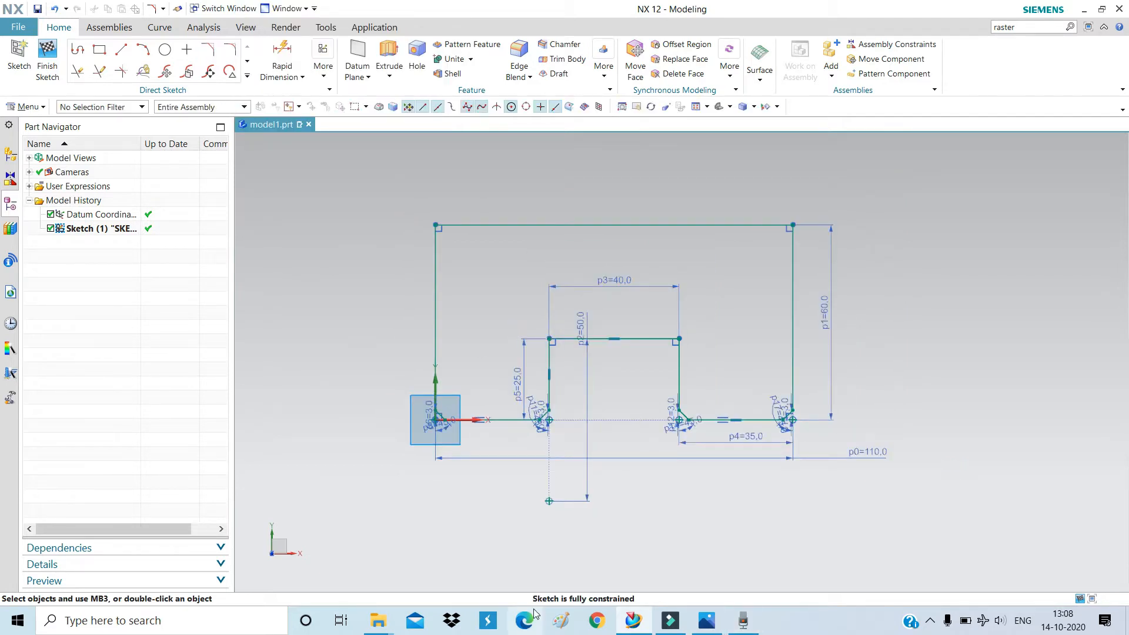
click(706, 621)
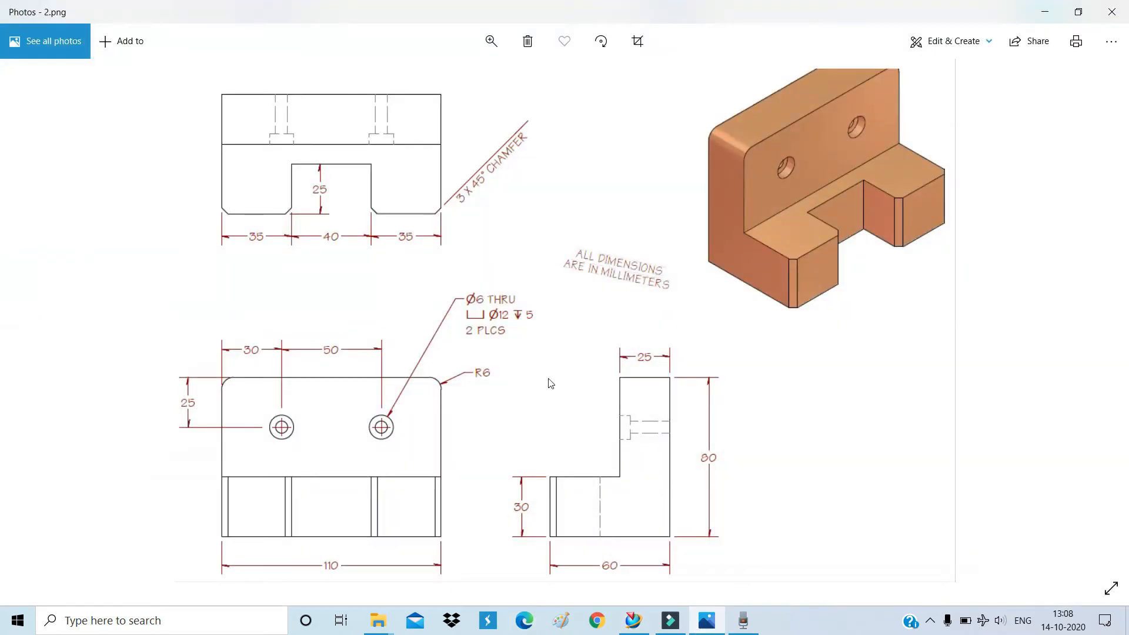
click(706, 622)
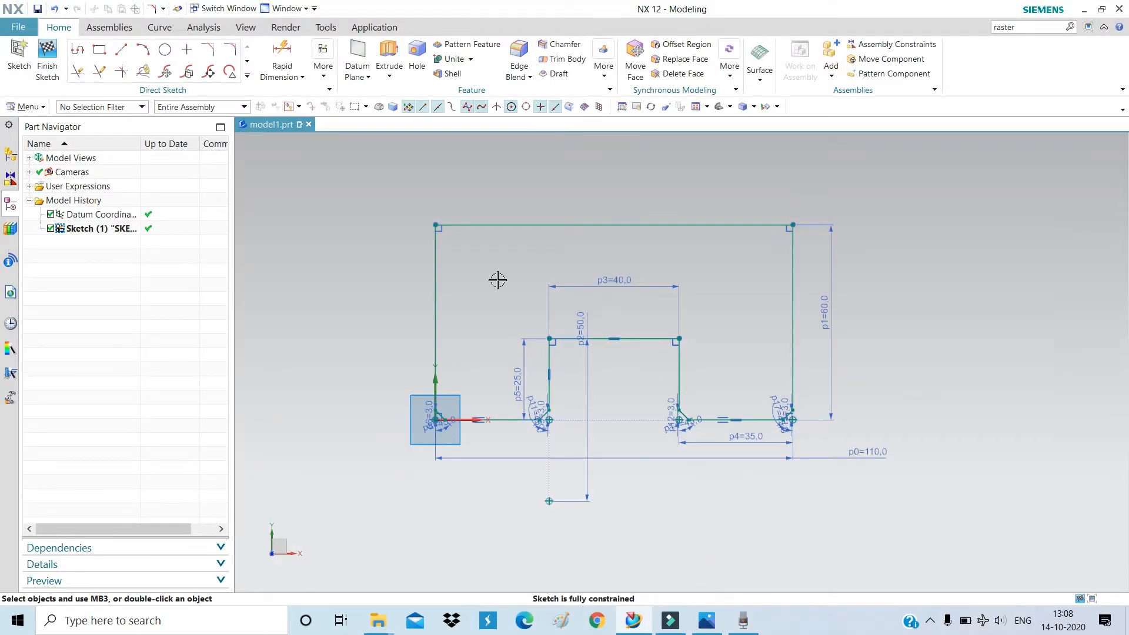
click(39, 54)
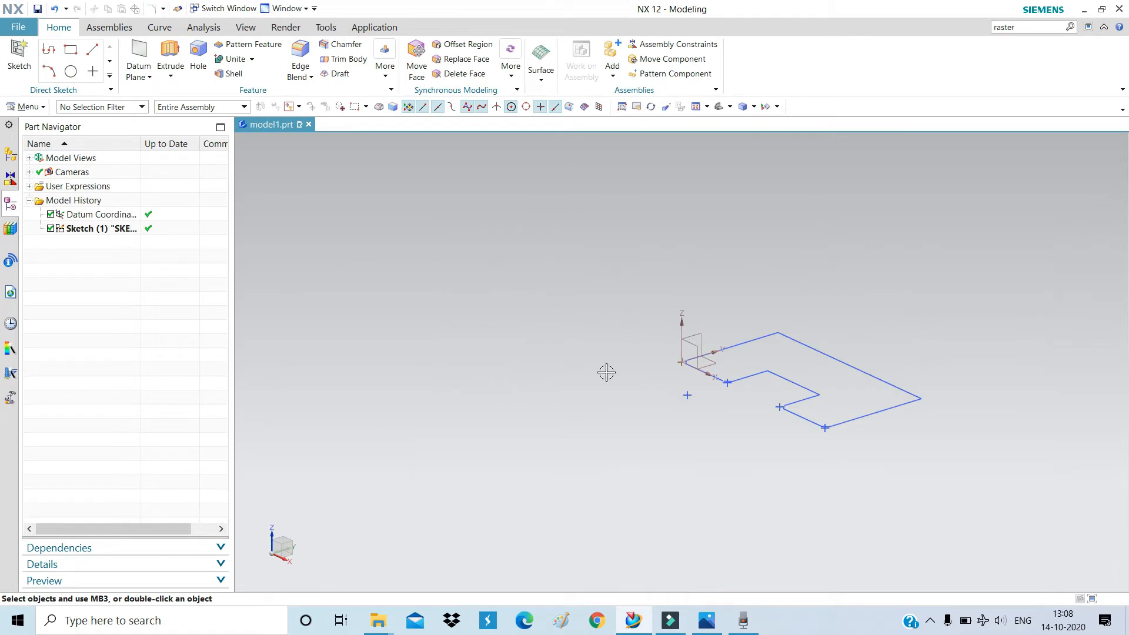
Extrude the notched base profile upward from 0 to 80 mm with Boolean None, consulting the drawing for the height.
click(163, 49)
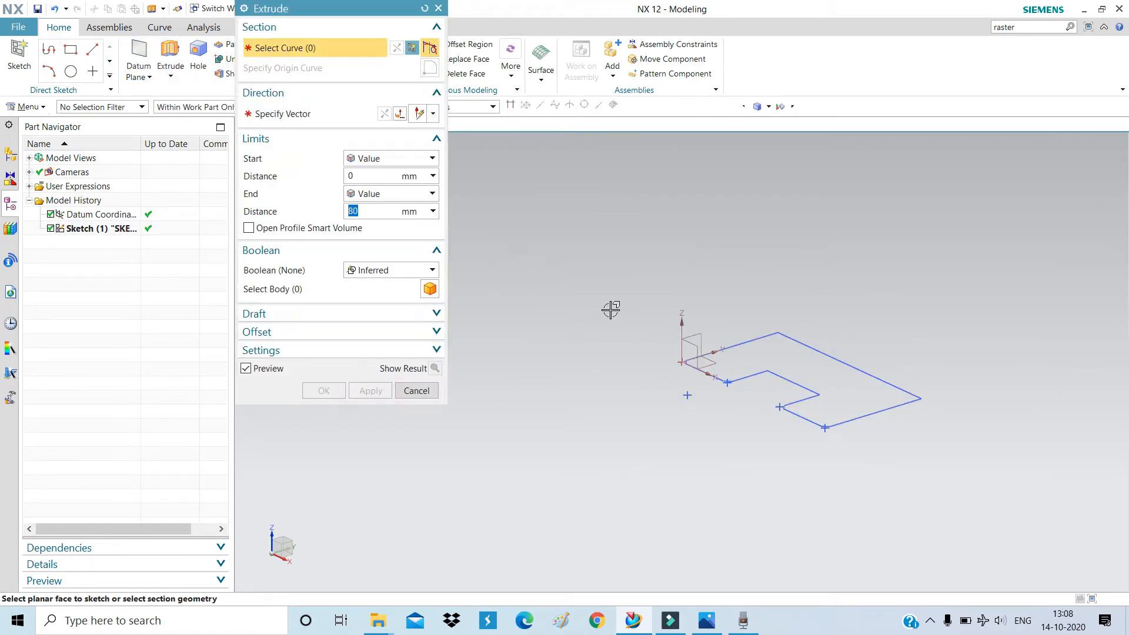
click(853, 369)
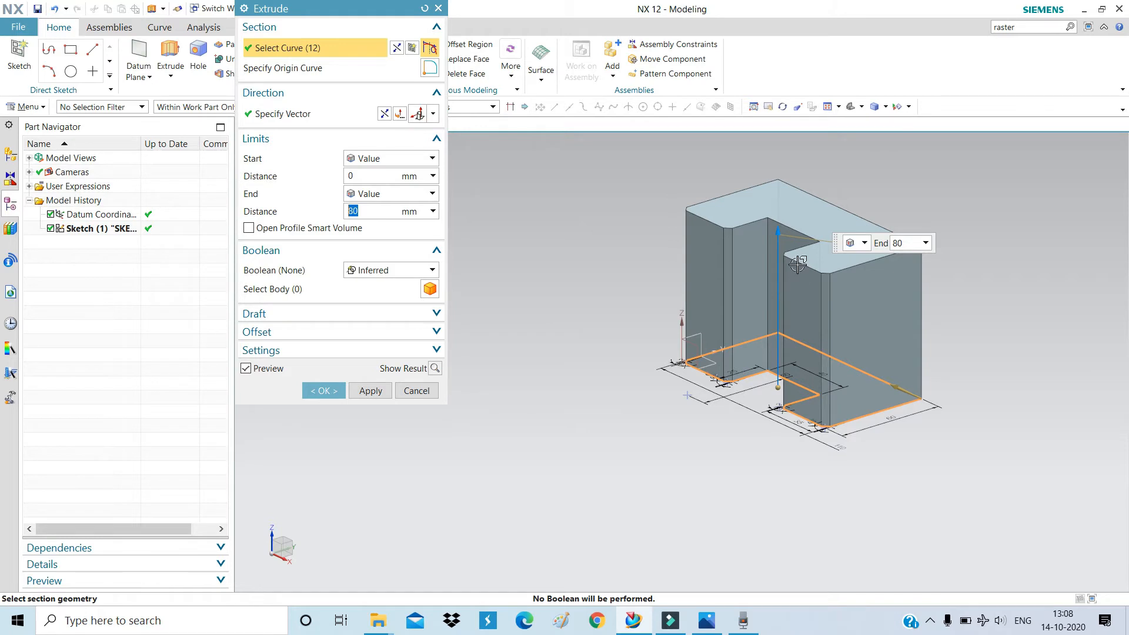
click(714, 620)
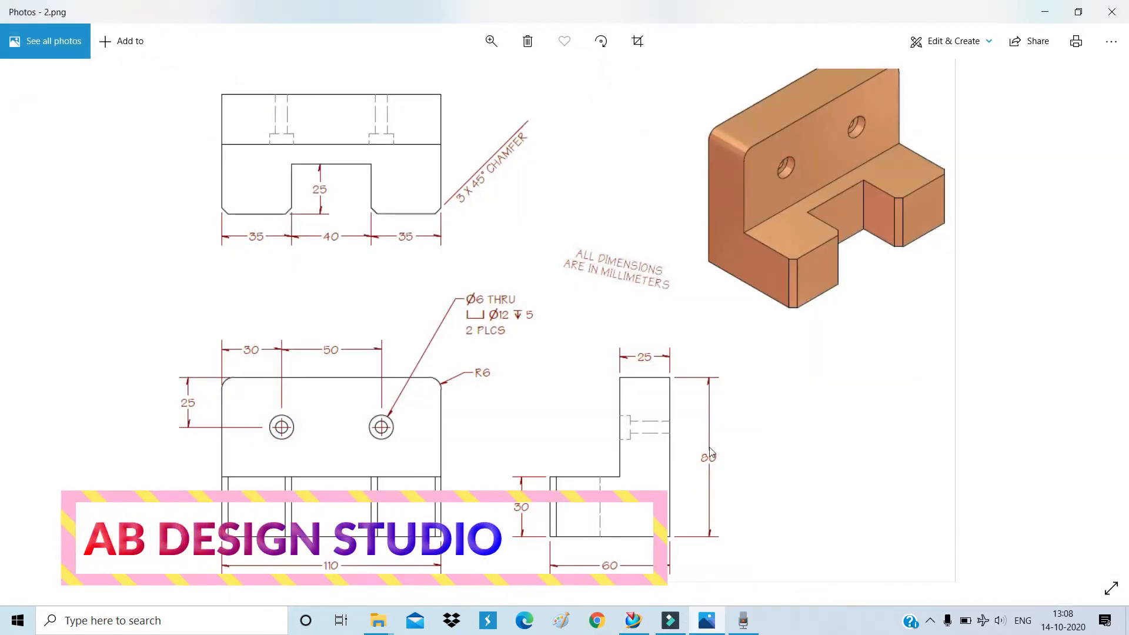
click(713, 623)
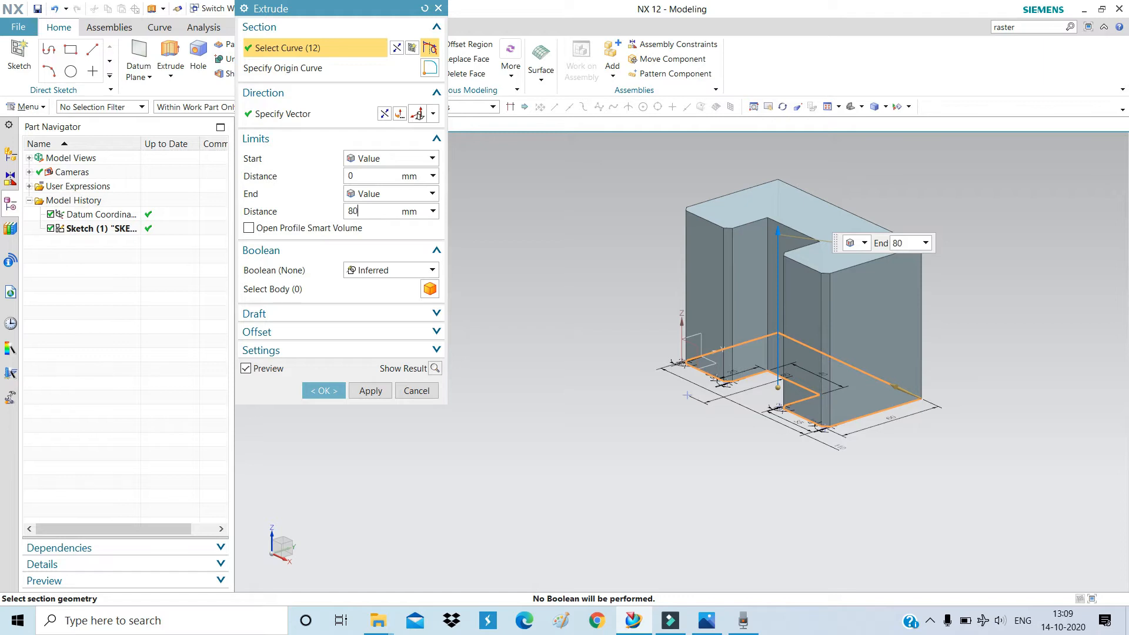
click(353, 269)
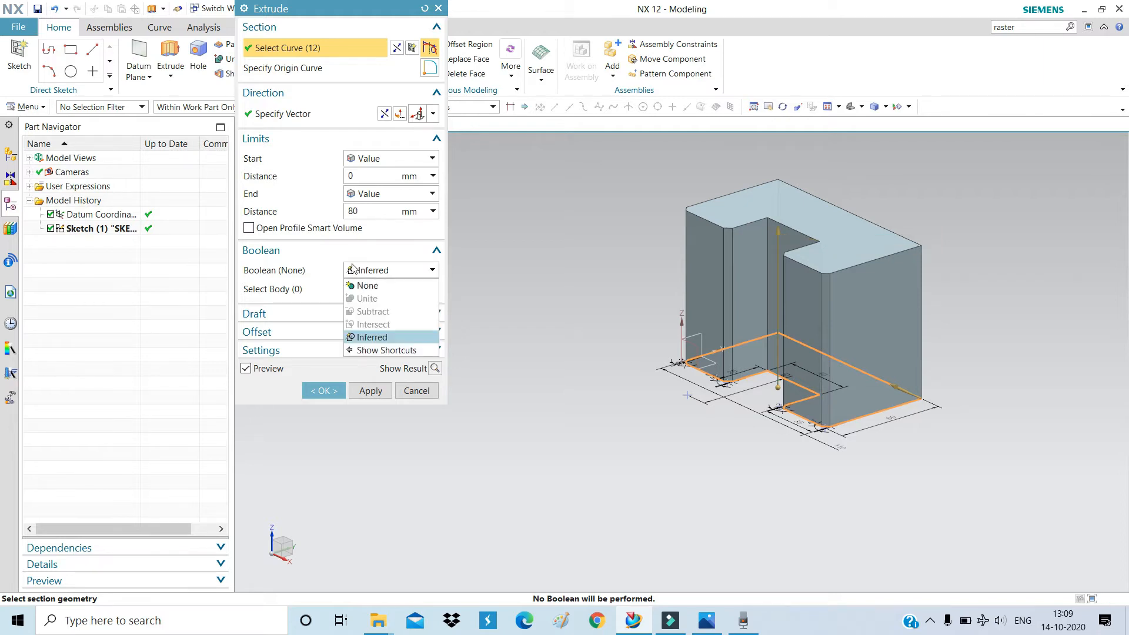
click(369, 286)
click(335, 371)
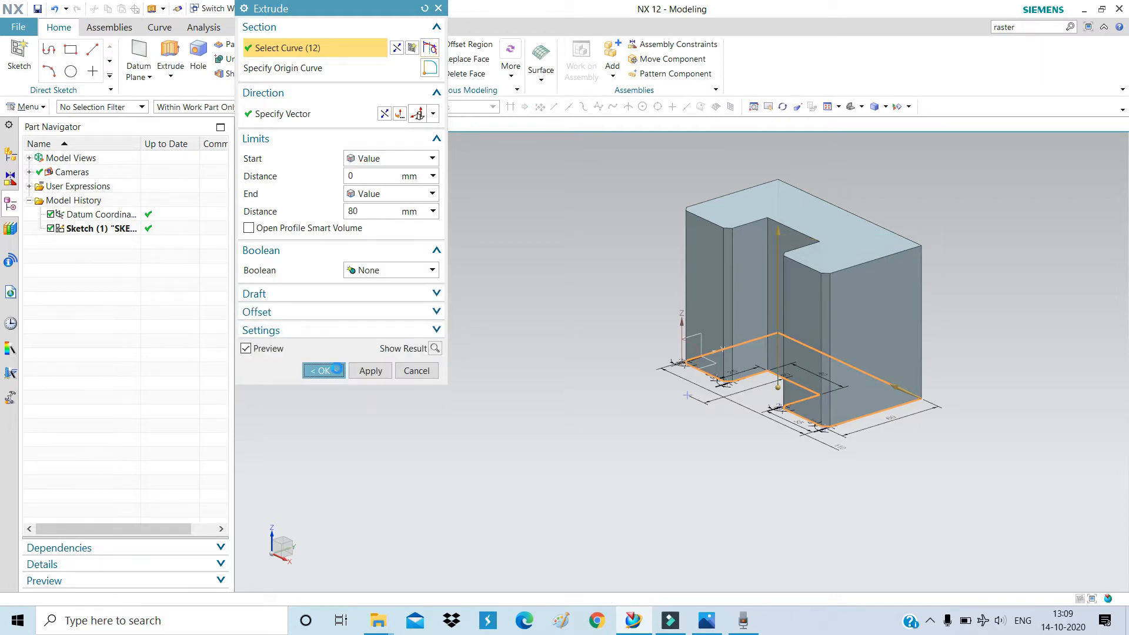
Consult the 2.png drawing for the L-shaped side profile and start a sketch on the block's end face on the +X side.
middle_drag(658, 373, 699, 371)
click(699, 628)
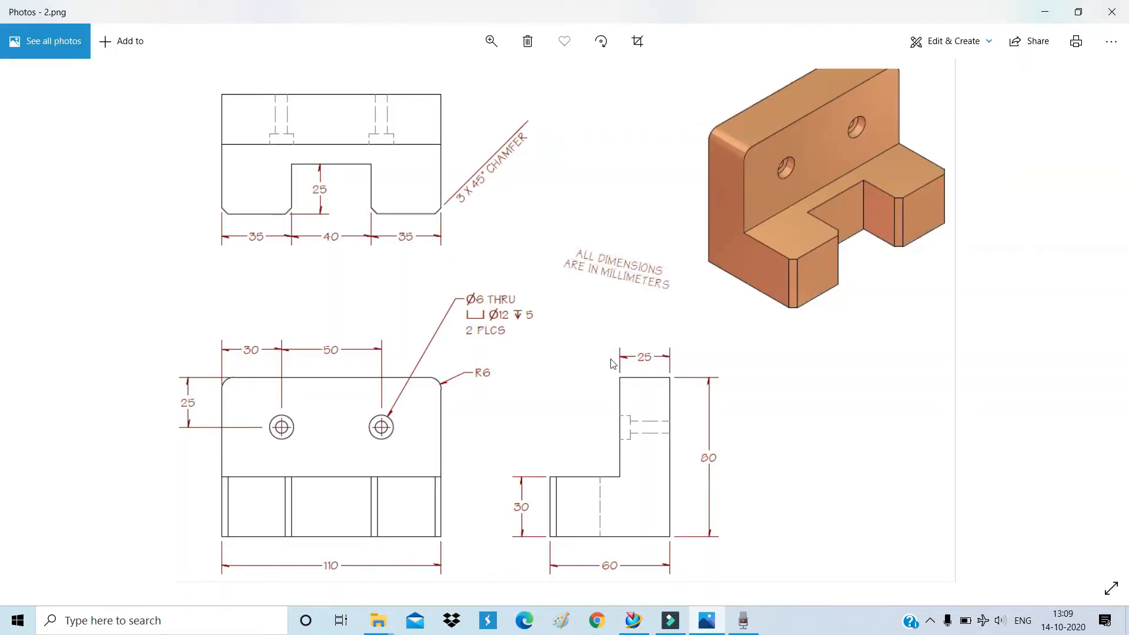
scroll(509, 408, down, 1)
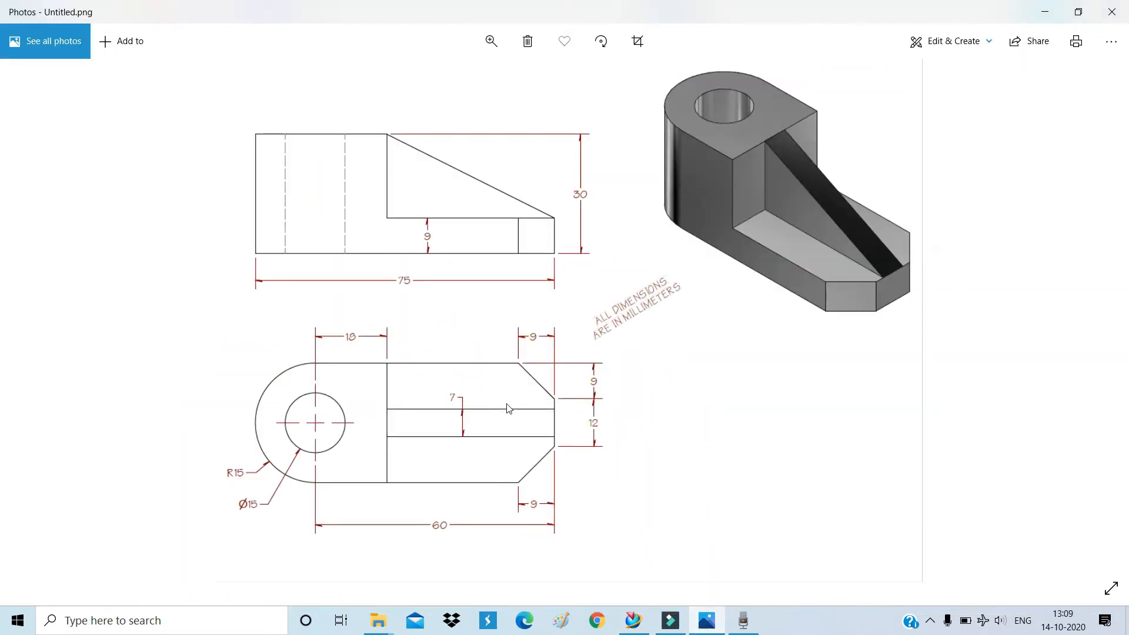
scroll(775, 222, up, 1)
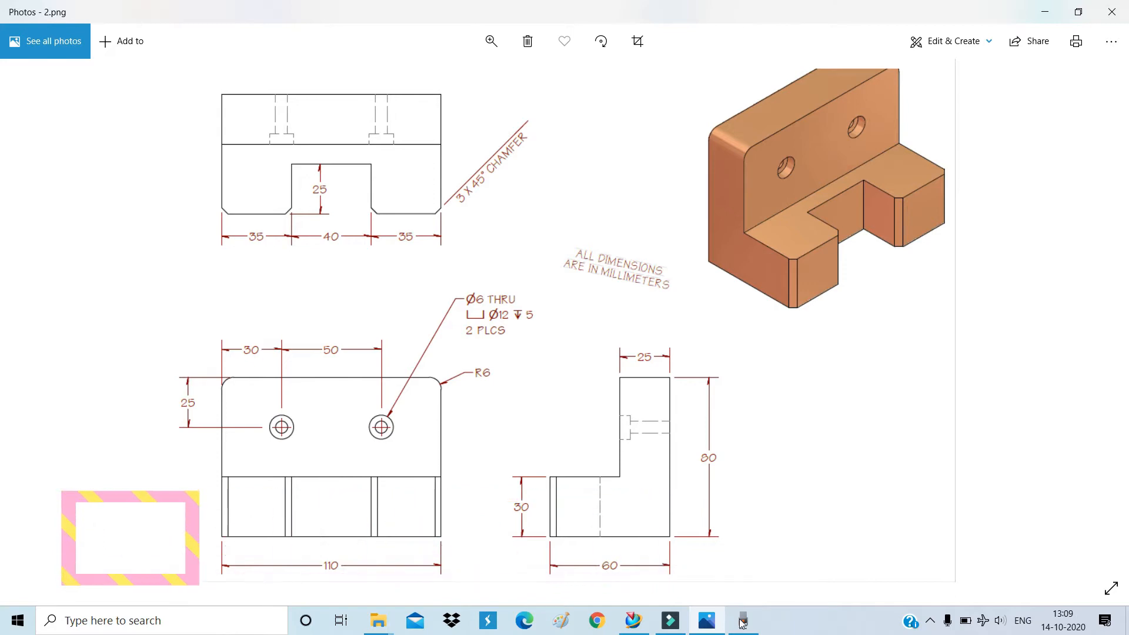
click(721, 627)
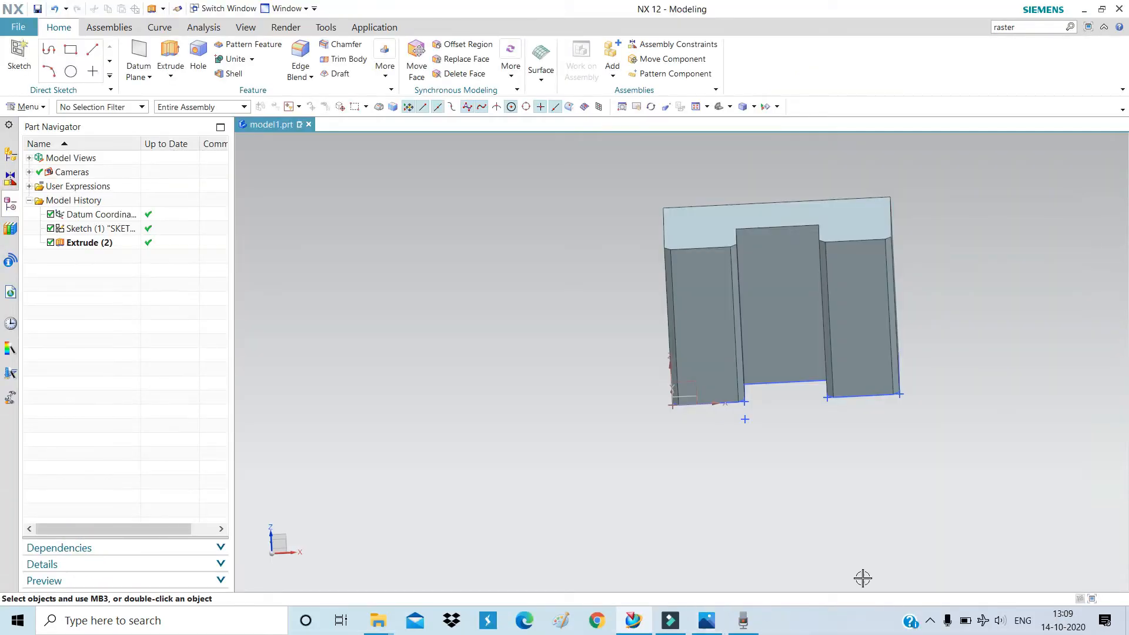
mouse_move(862, 577)
middle_down()
mouse_move(574, 404)
mouse_move(902, 390)
mouse_move(840, 358)
mouse_move(824, 374)
middle_up()
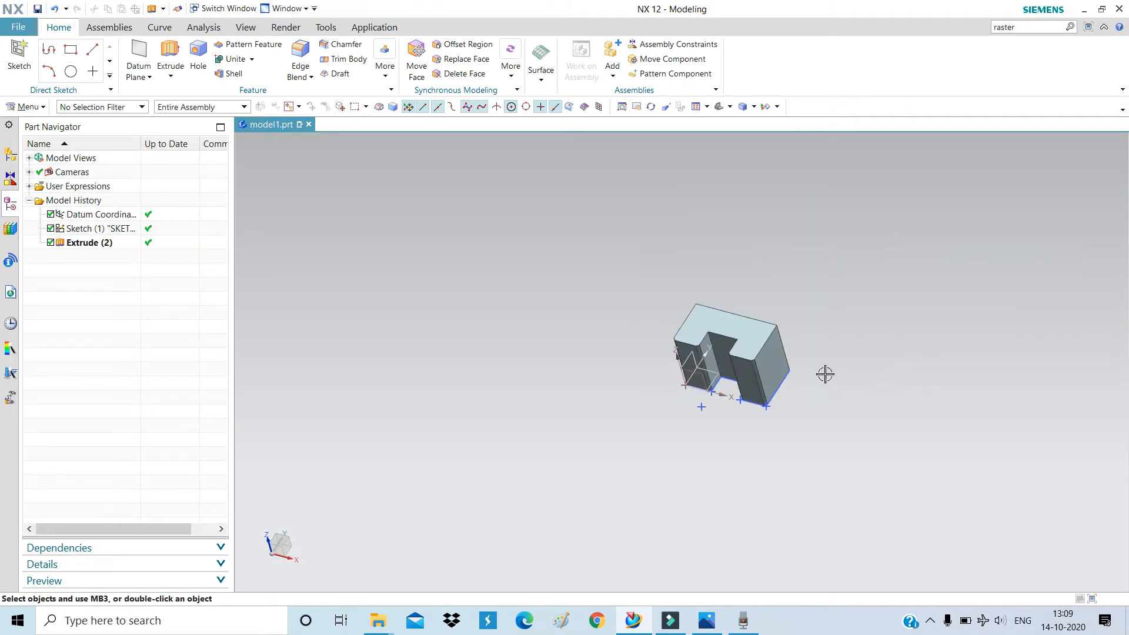
click(17, 64)
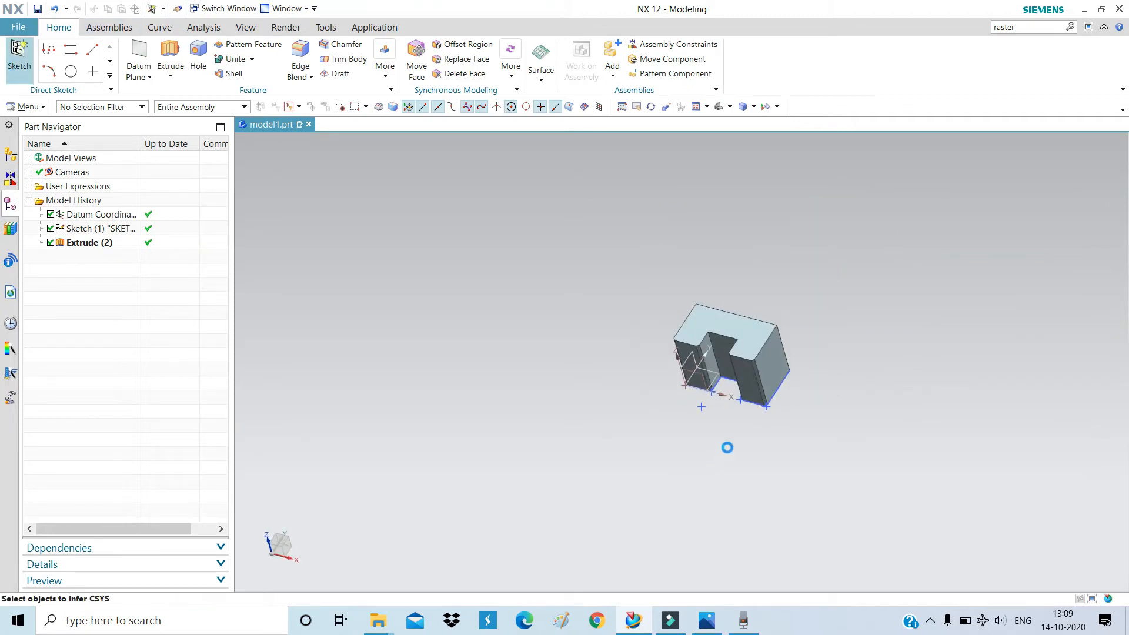
click(775, 374)
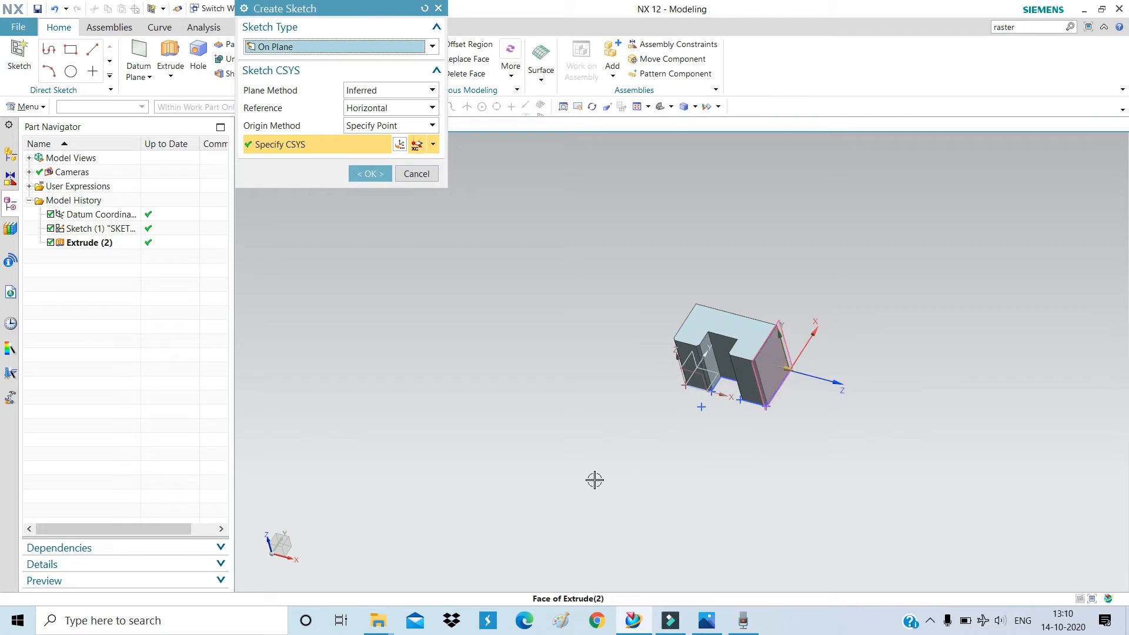
click(356, 171)
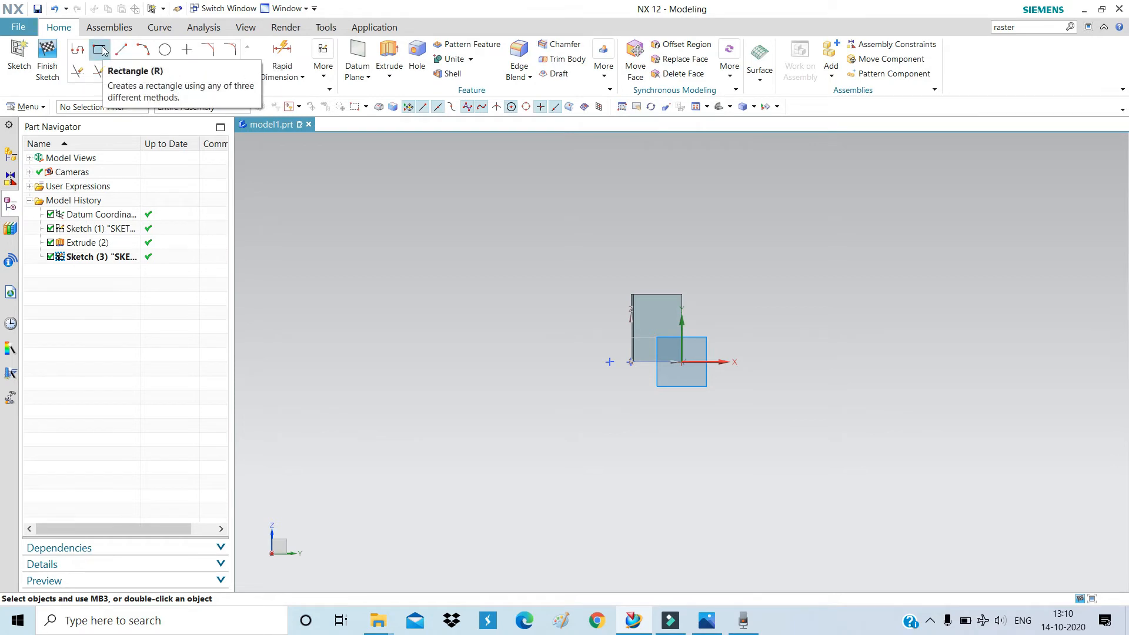
Sketch a two-point rectangle from the face's upper corner on the notched side, with width 35 mm and height 50 mm.
click(102, 50)
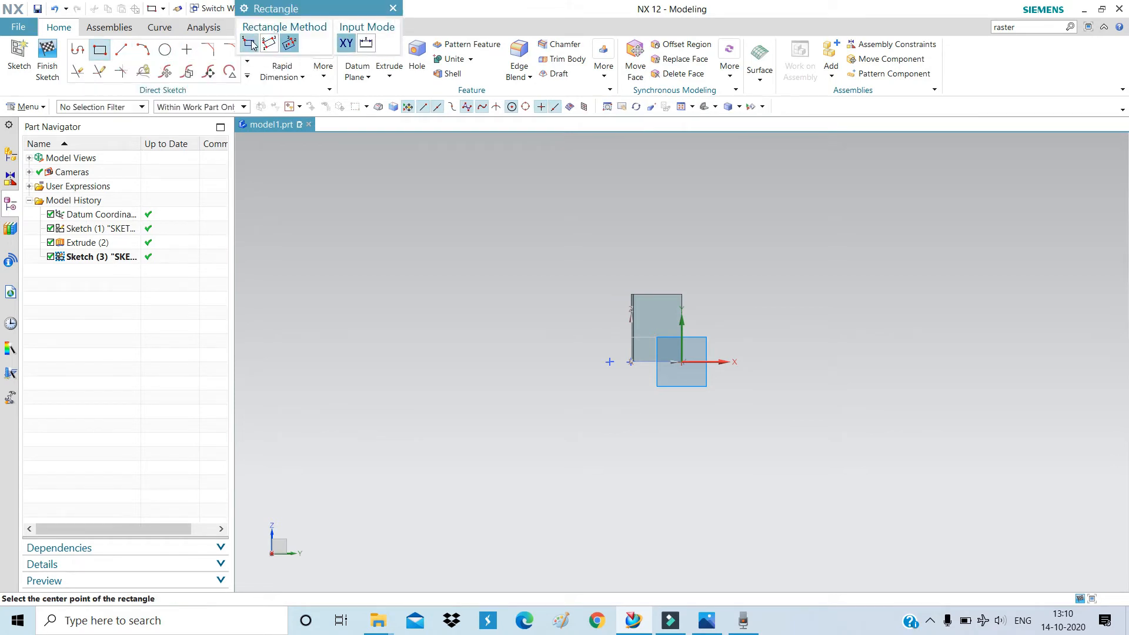
click(249, 43)
scroll(638, 301, up, 5)
scroll(638, 301, up, 3)
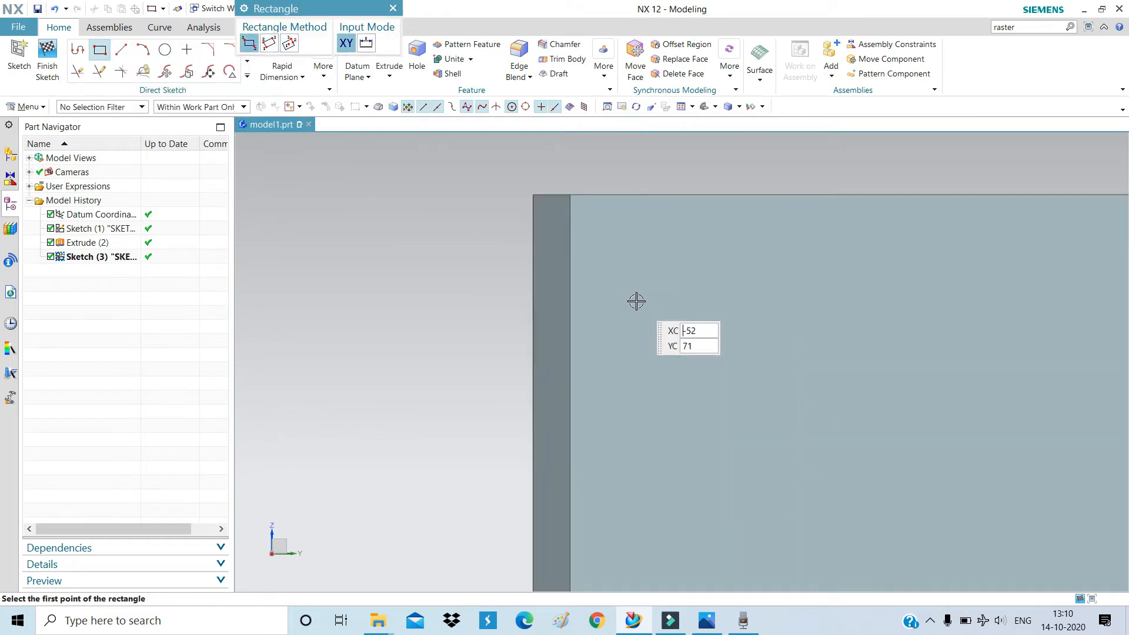
click(505, 169)
scroll(477, 175, down, 4)
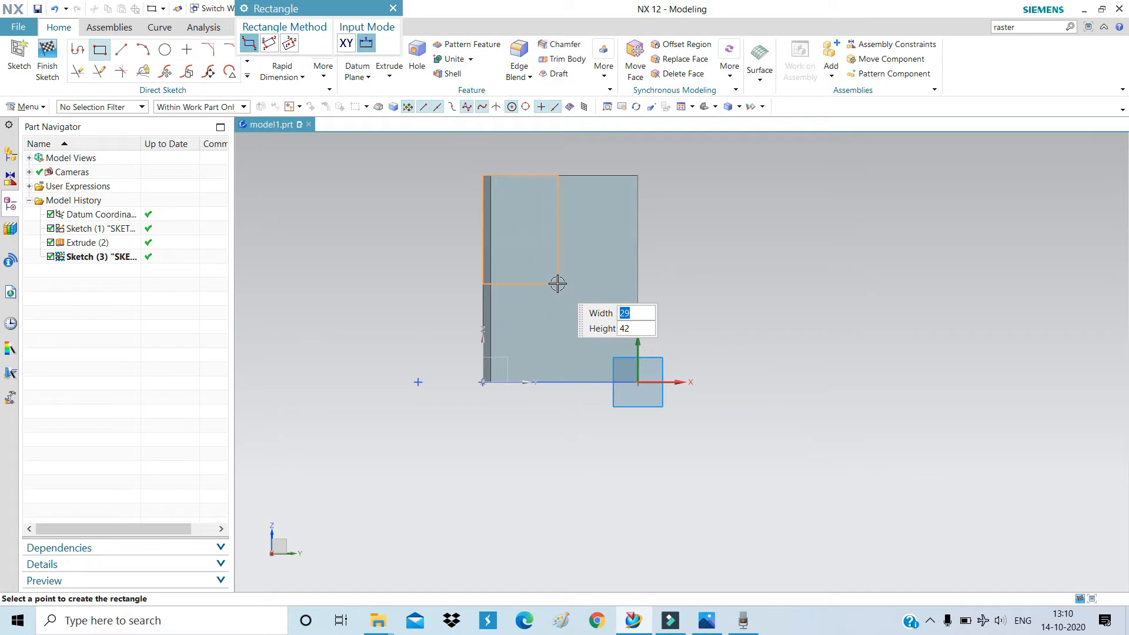
text(35)
key(Tab)
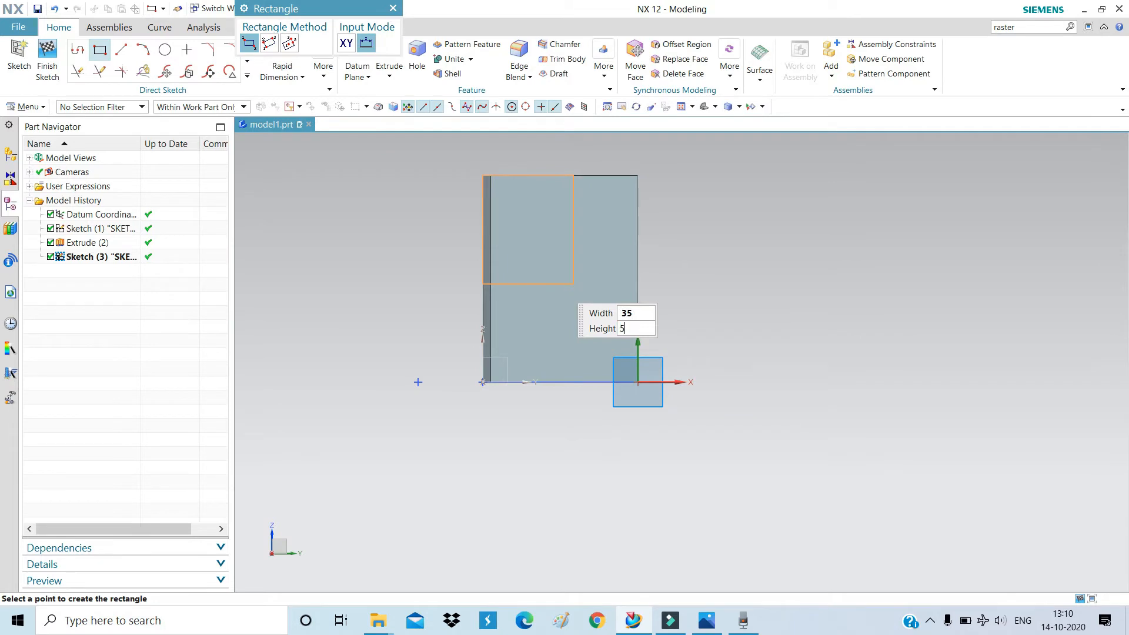
key(Tab)
key(Tab)
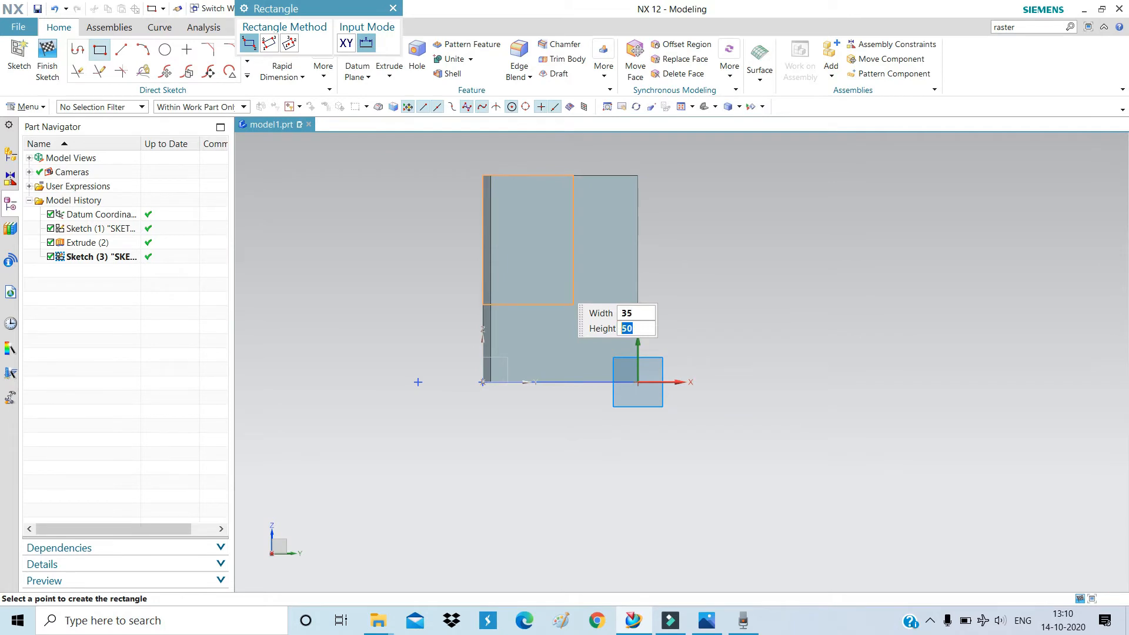
click(557, 283)
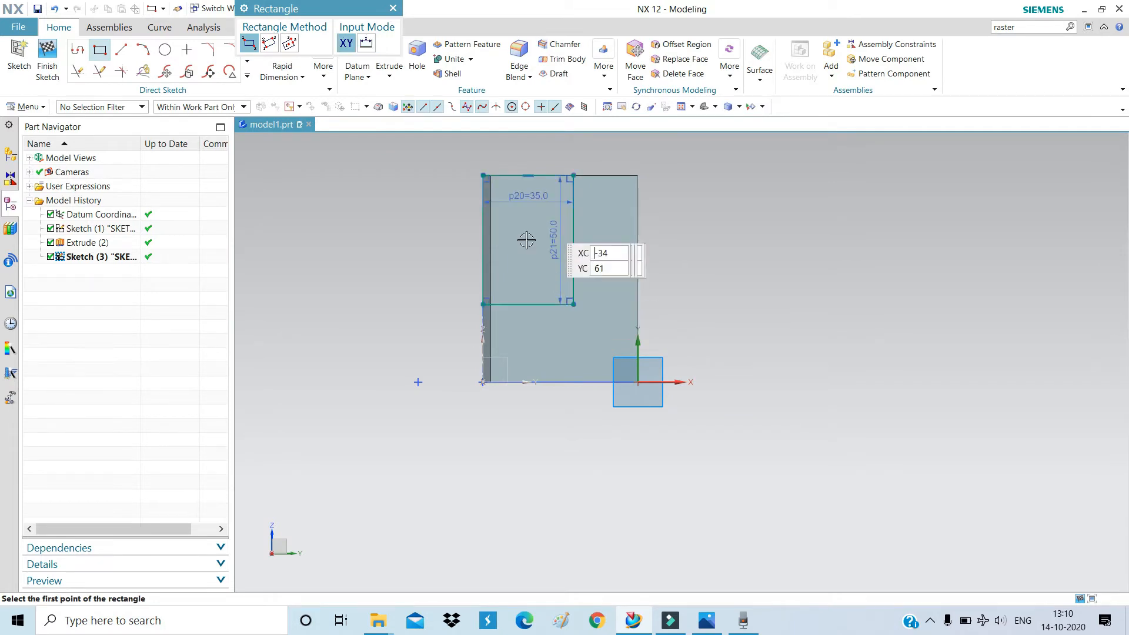
key(Escape)
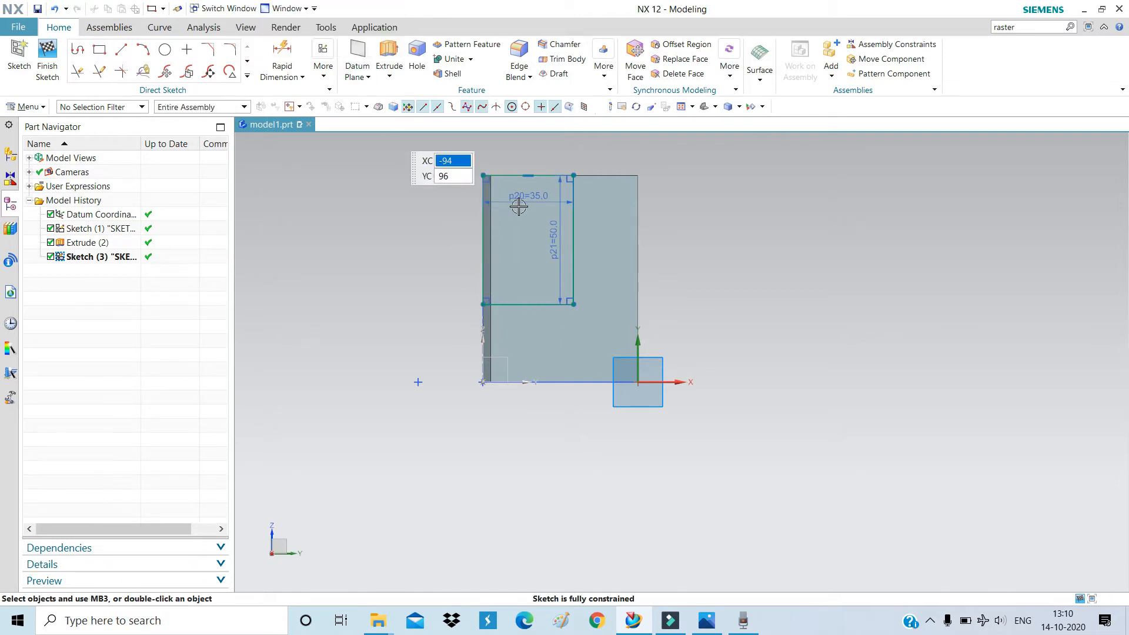
Move the rectangle's width and height dimensions outside the block outline and finish the sketch.
drag(525, 195, 533, 141)
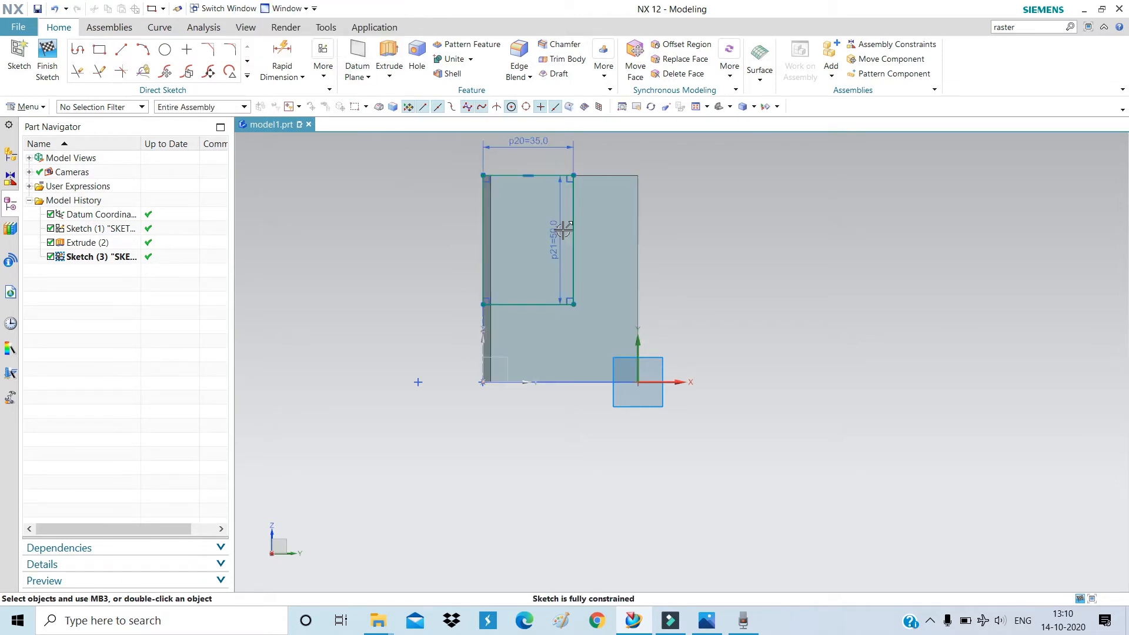
drag(558, 230, 463, 231)
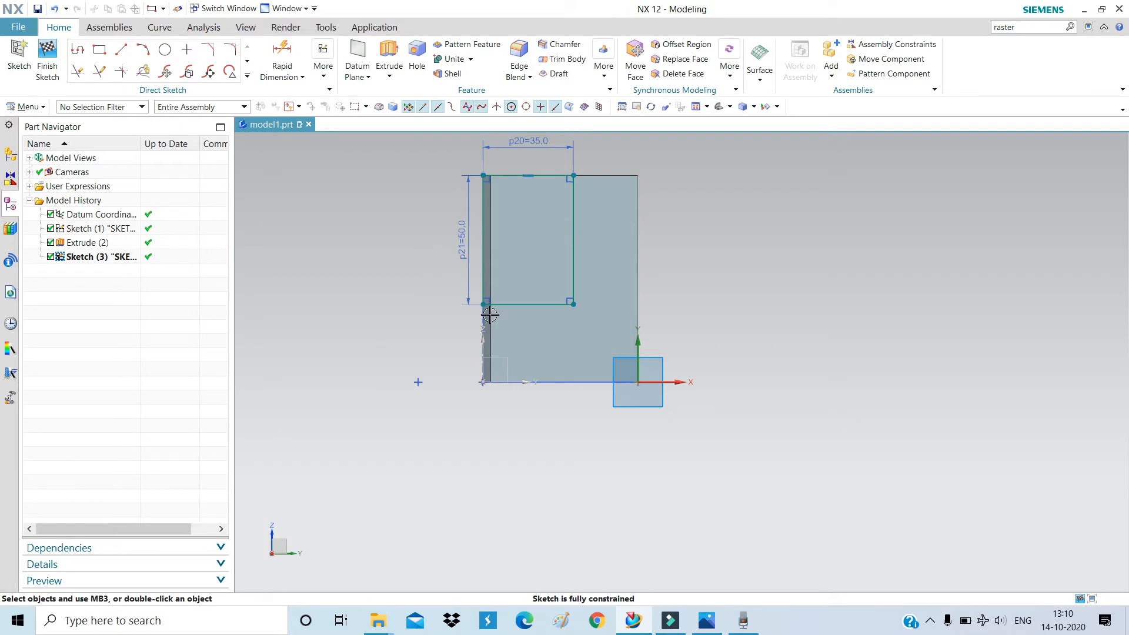
scroll(599, 497, down, 2)
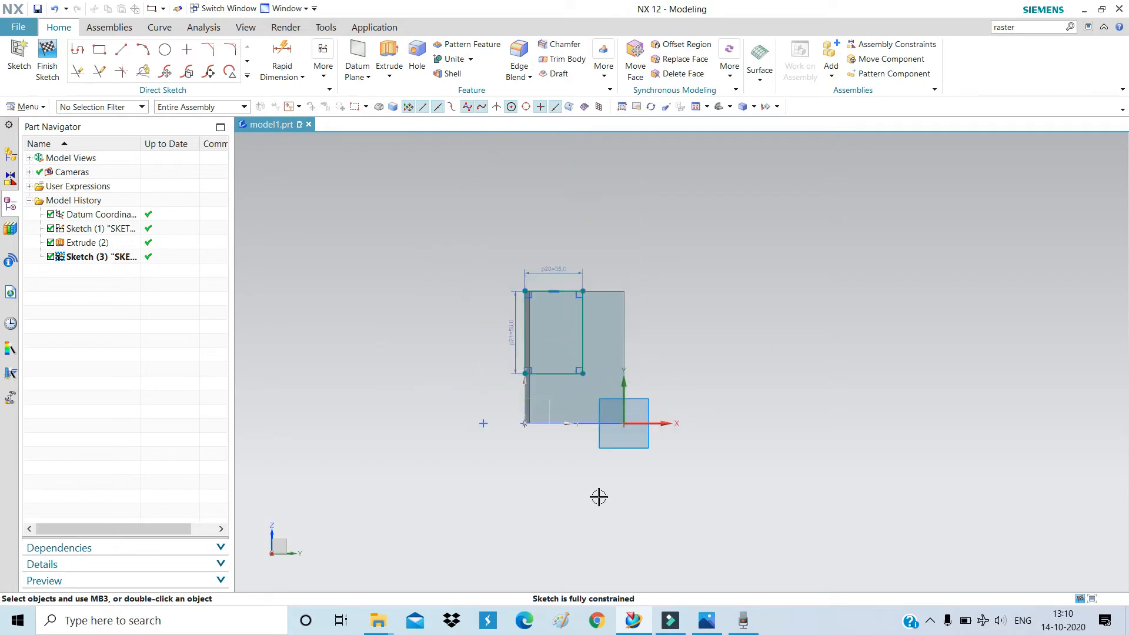
click(50, 70)
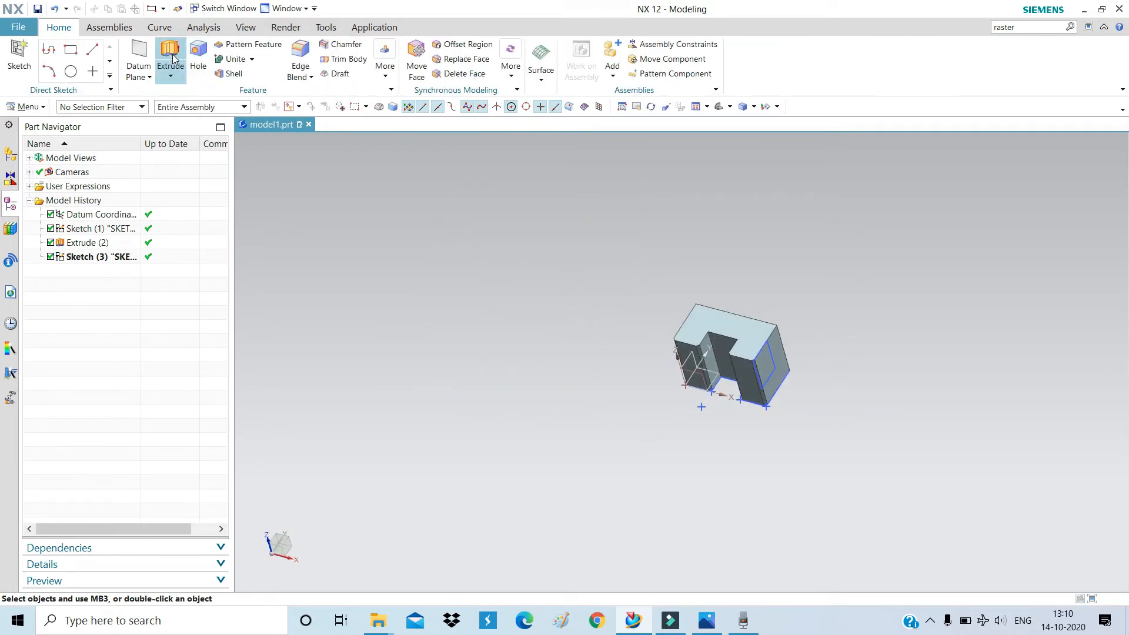
Extrude the rectangle into the block in the reversed direction from 0 mm with end limit Until Next and Boolean Subtract.
click(171, 55)
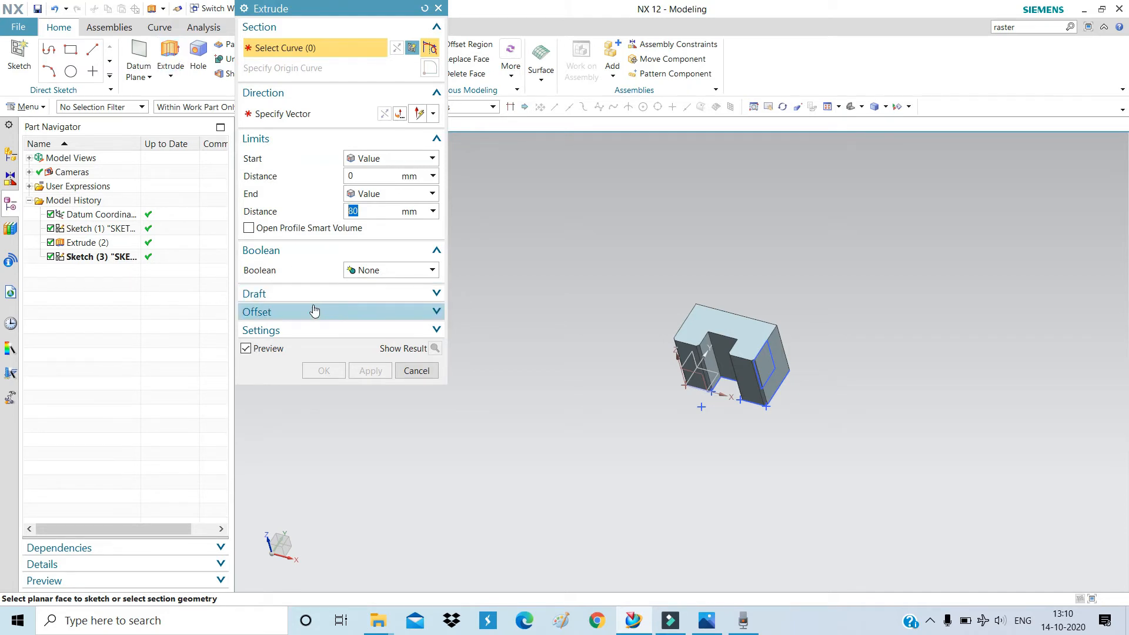
click(767, 382)
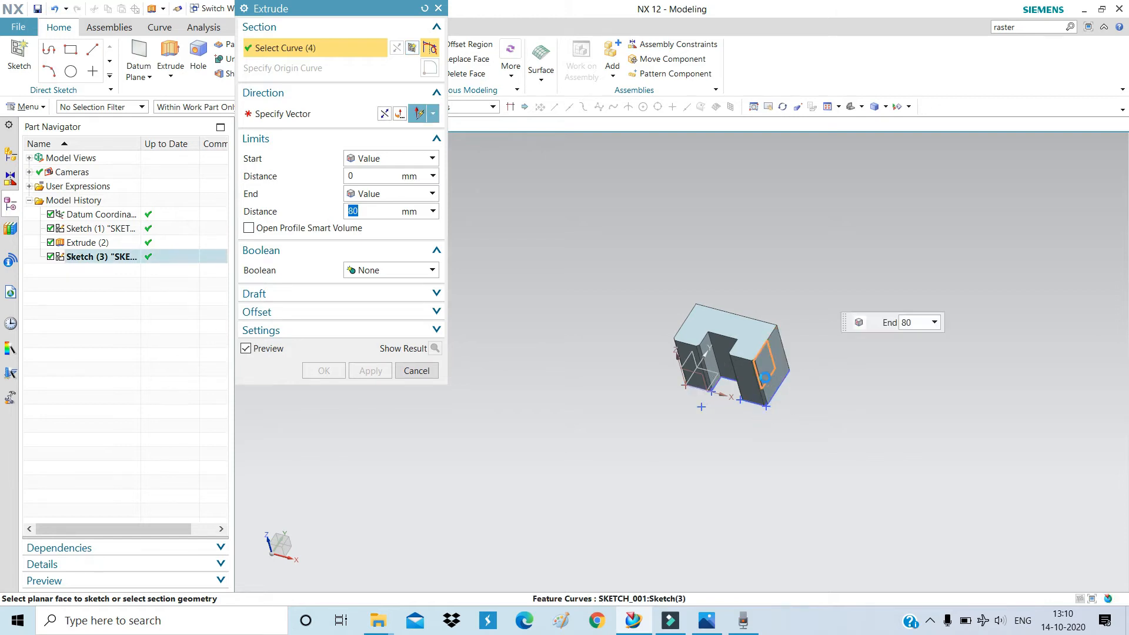
click(384, 113)
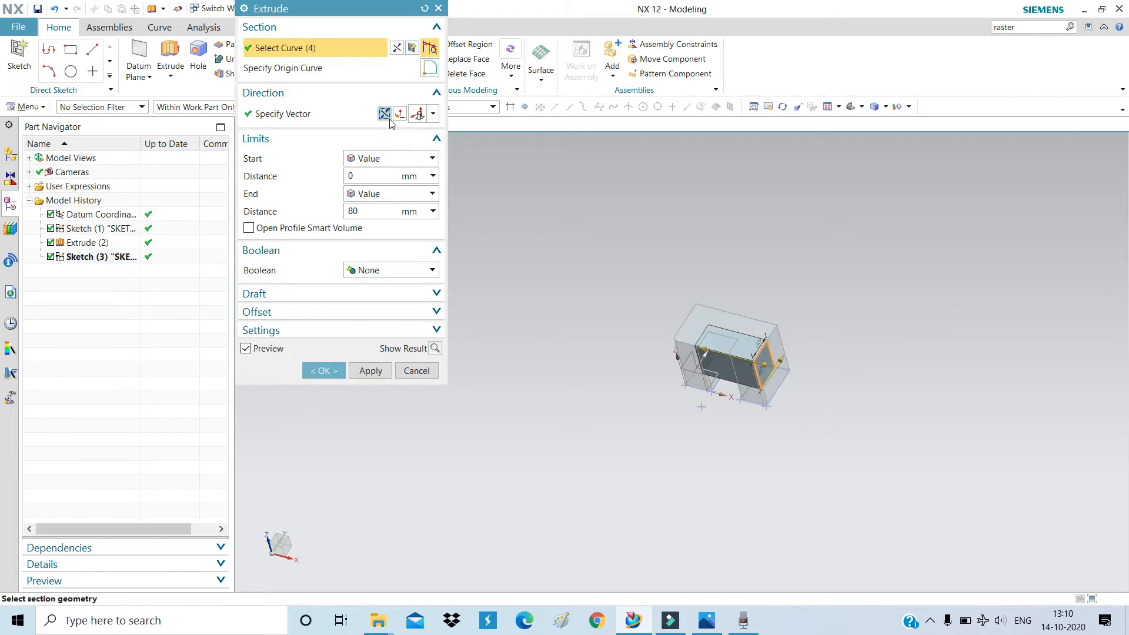
click(371, 194)
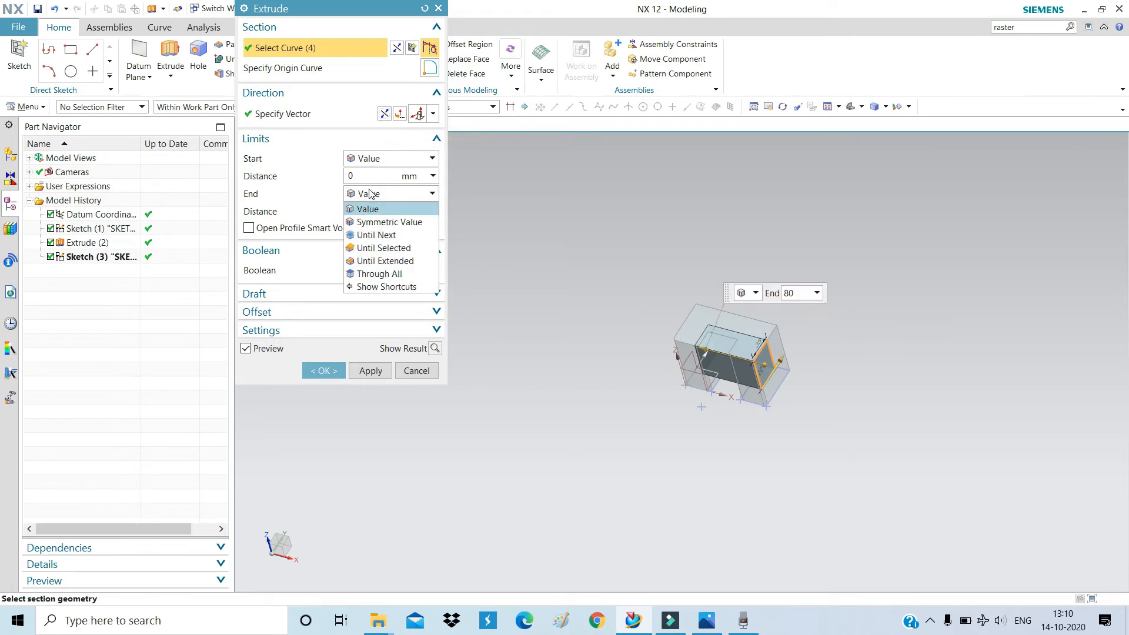
click(377, 236)
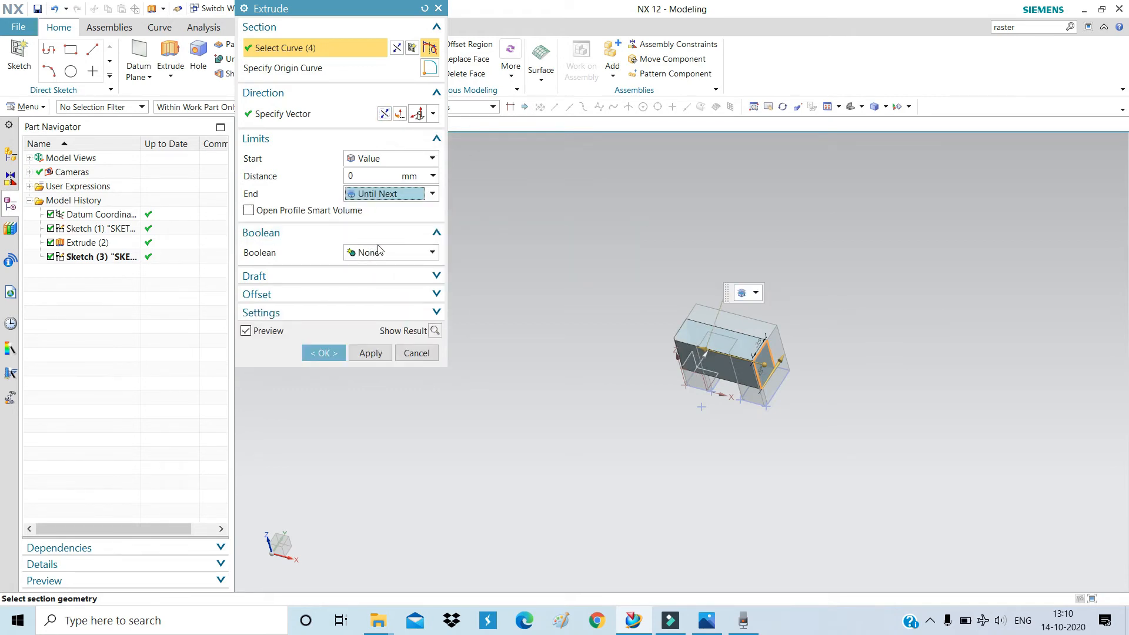
click(378, 252)
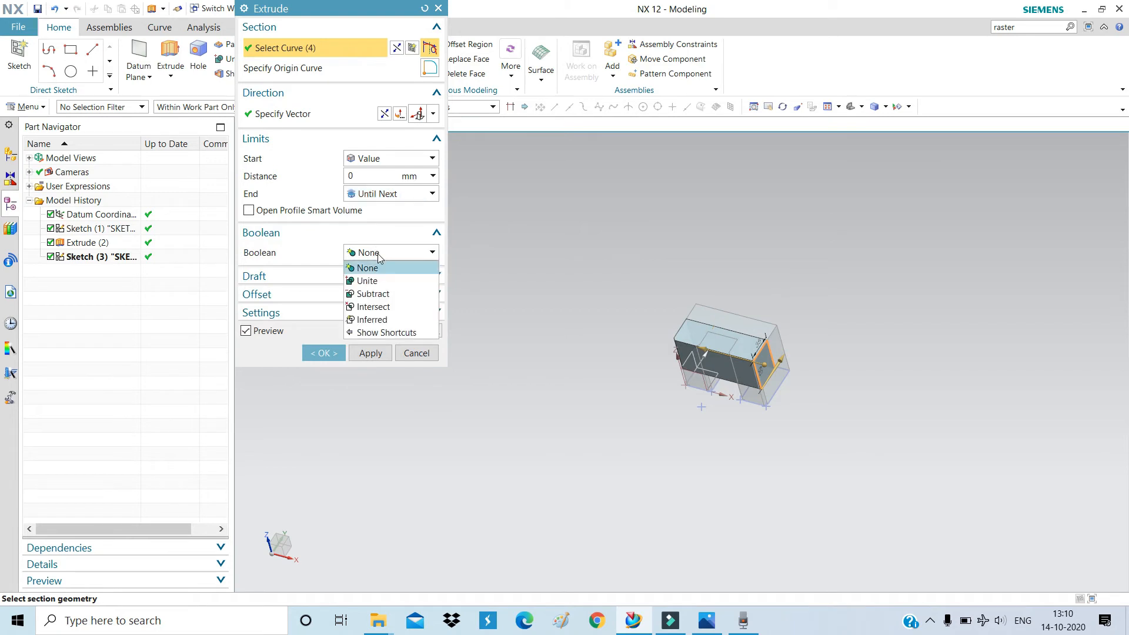
click(375, 293)
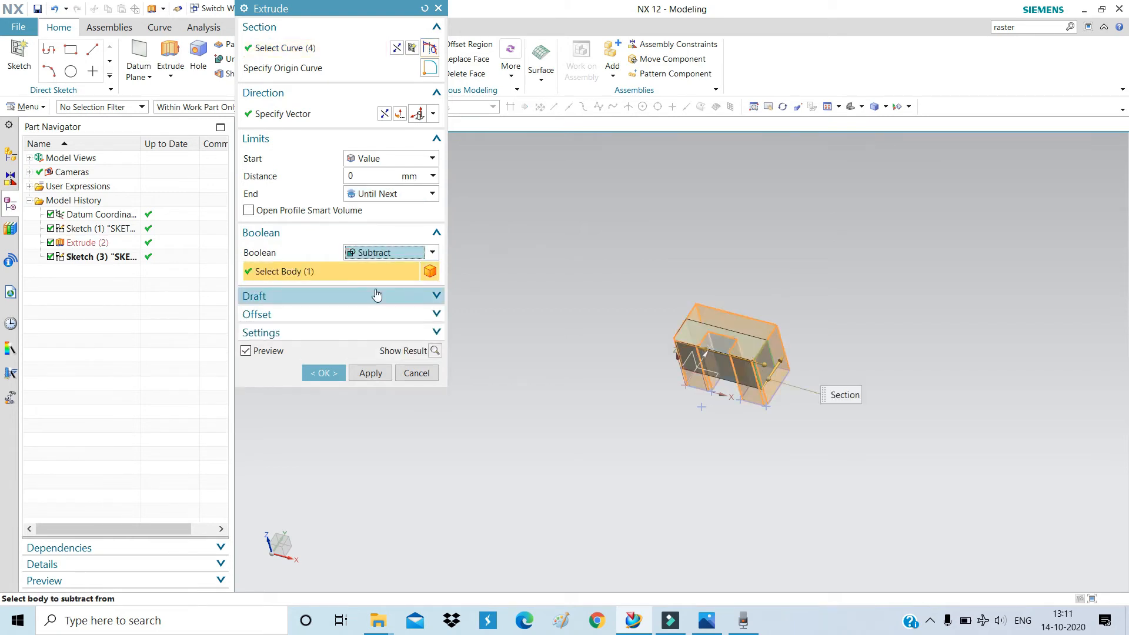
click(311, 375)
Check the corner radius in the 2.png drawing and round the upright wall's two upper end edges with a 6 mm circular Edge Blend.
middle_drag(456, 318, 545, 283)
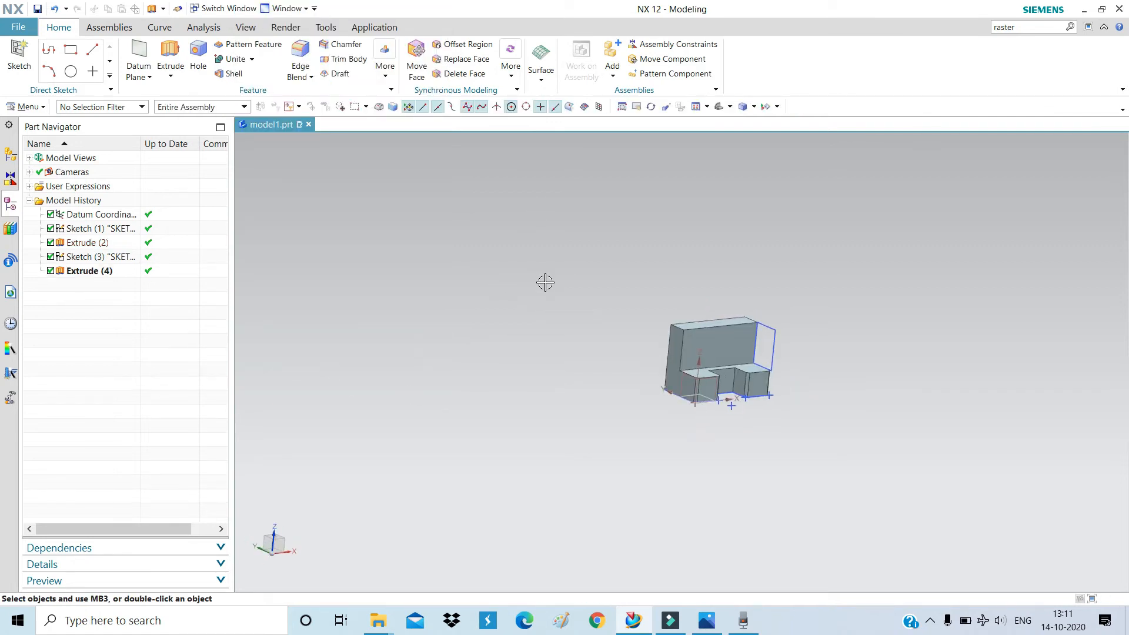
scroll(771, 386, down, 2)
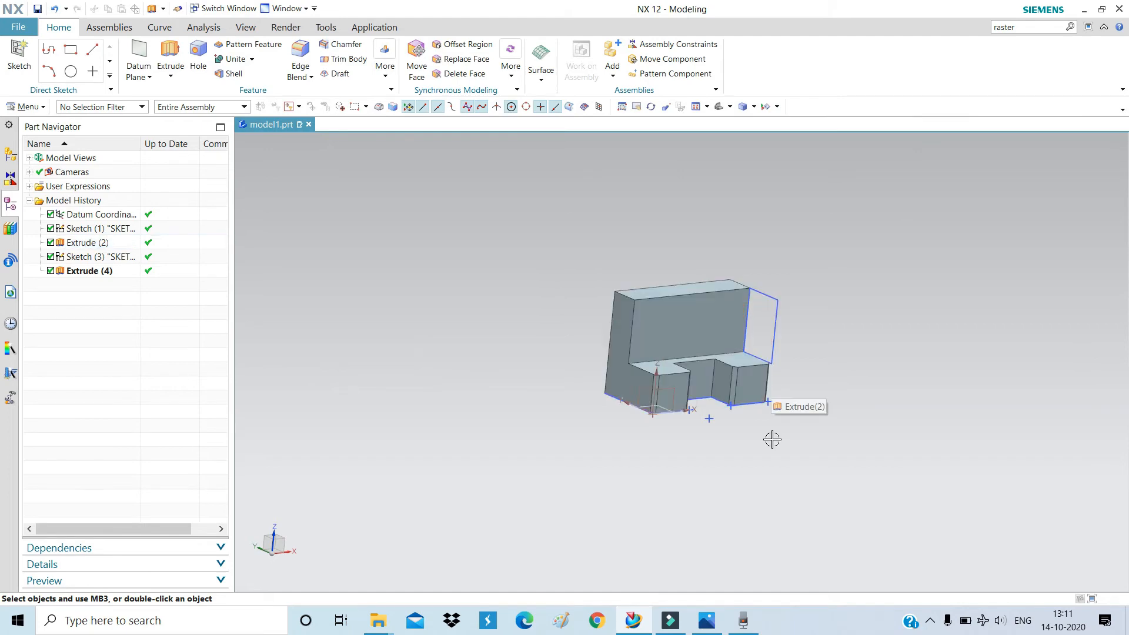
mouse_move(773, 440)
middle_down()
mouse_move(777, 396)
mouse_move(762, 445)
middle_up()
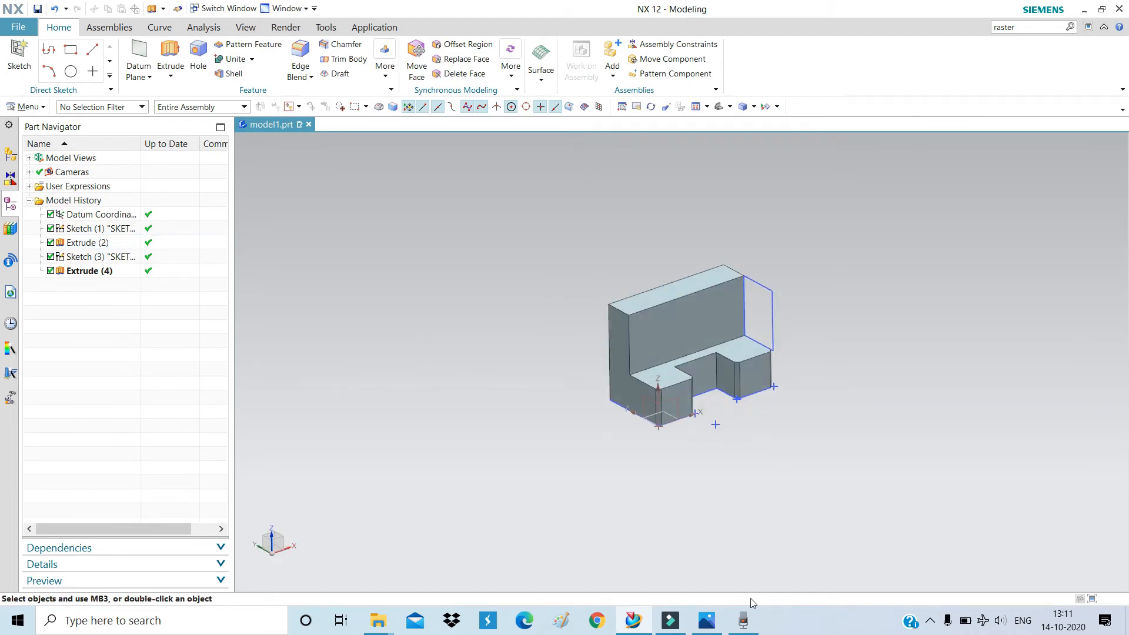
click(707, 621)
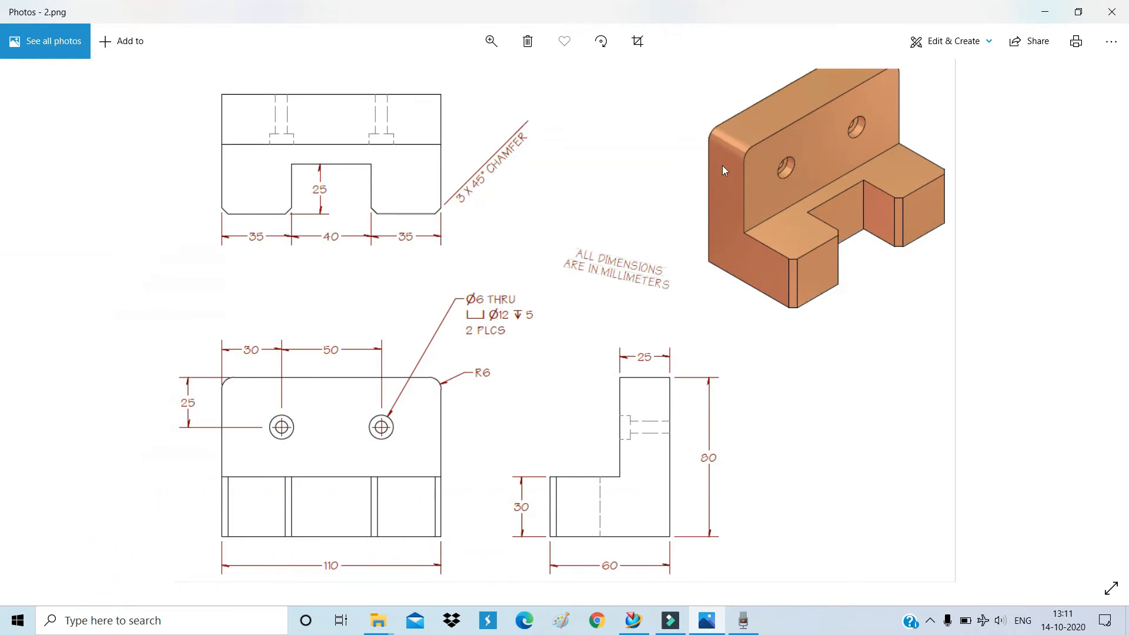
click(698, 633)
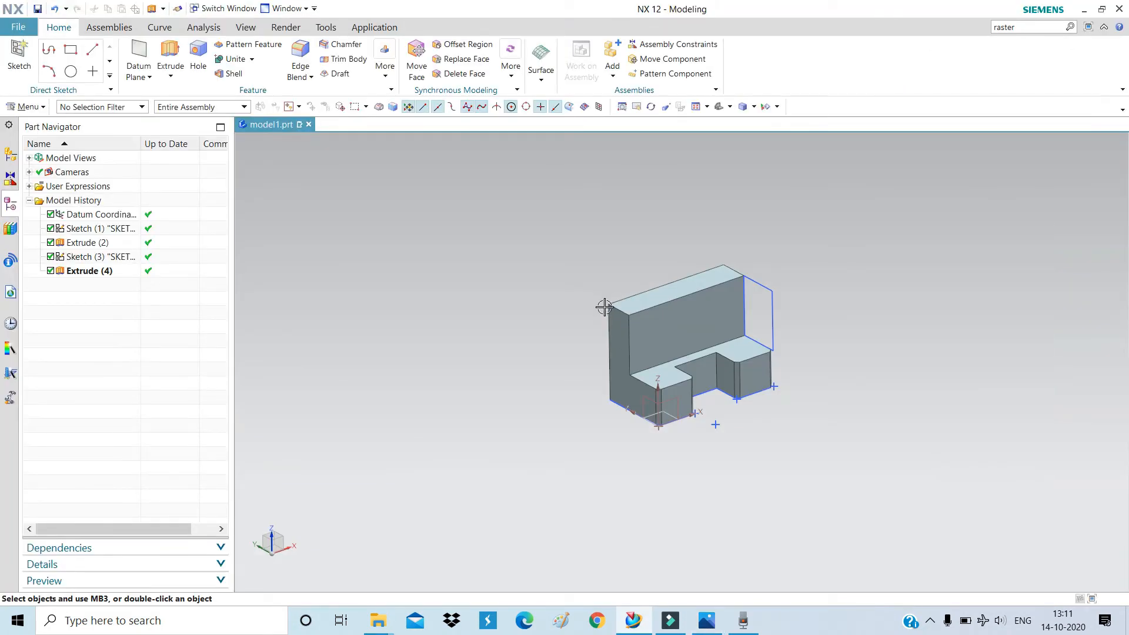
scroll(604, 306, up, 2)
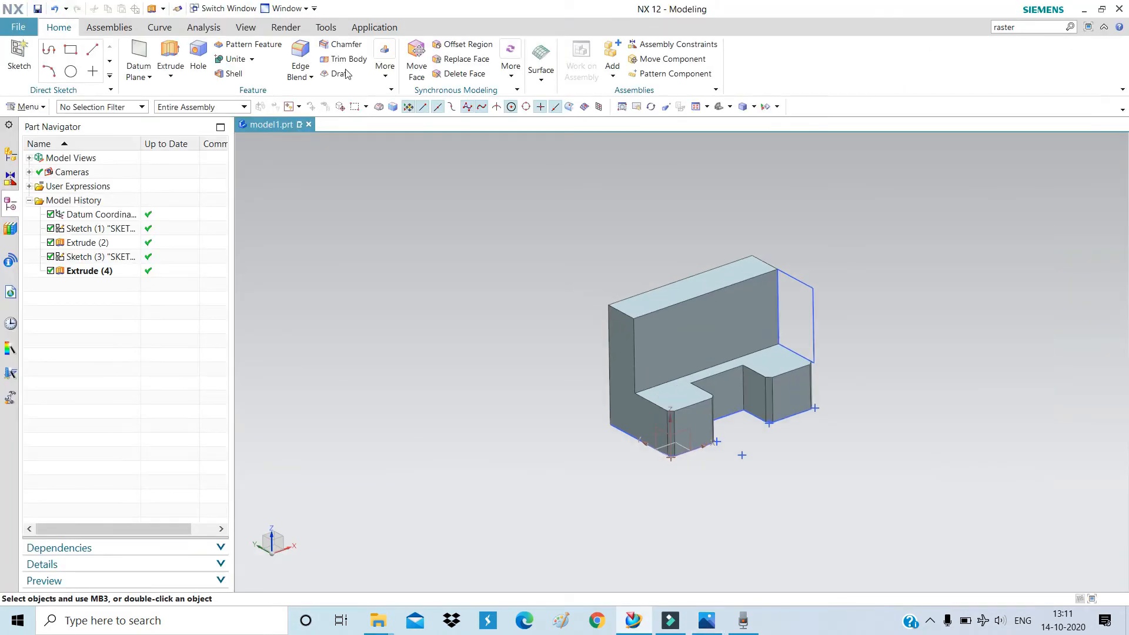
click(310, 48)
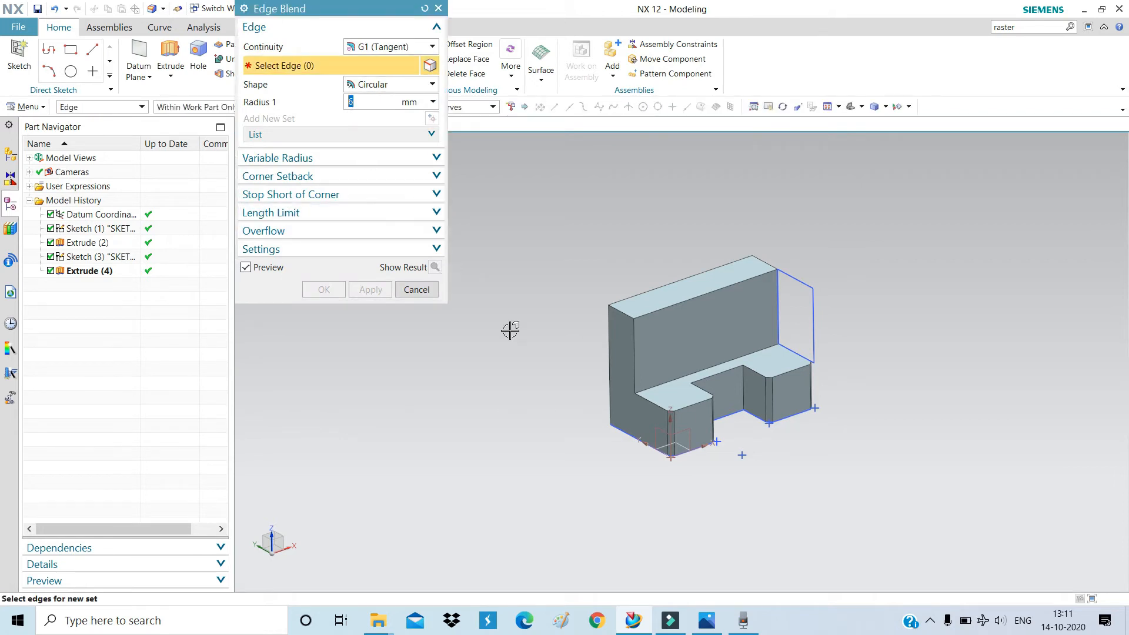
click(621, 308)
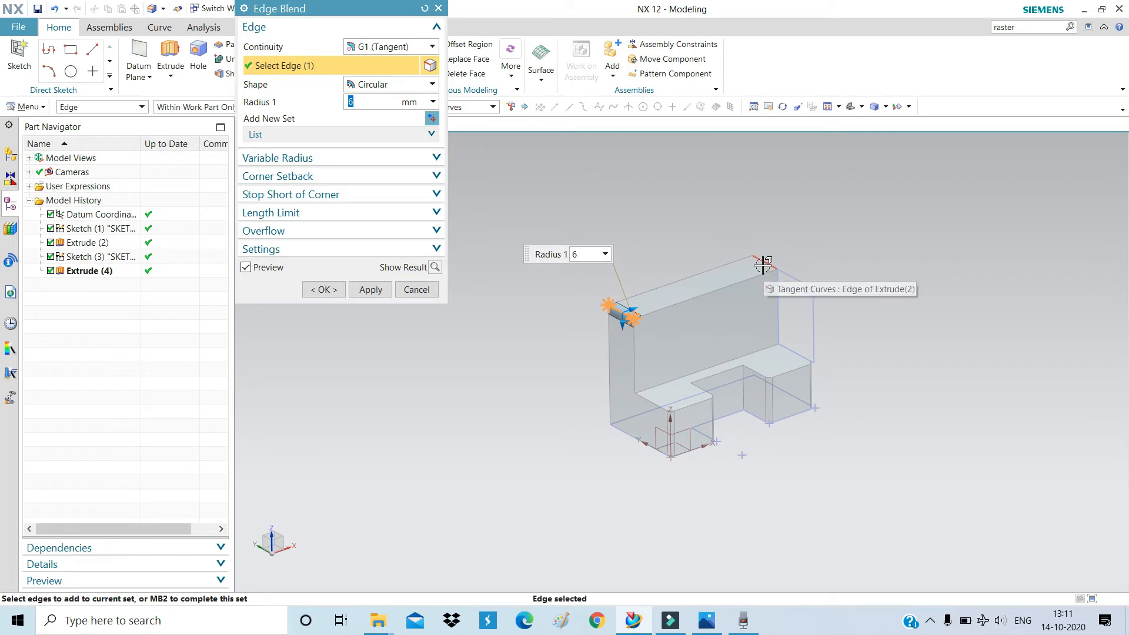
click(763, 264)
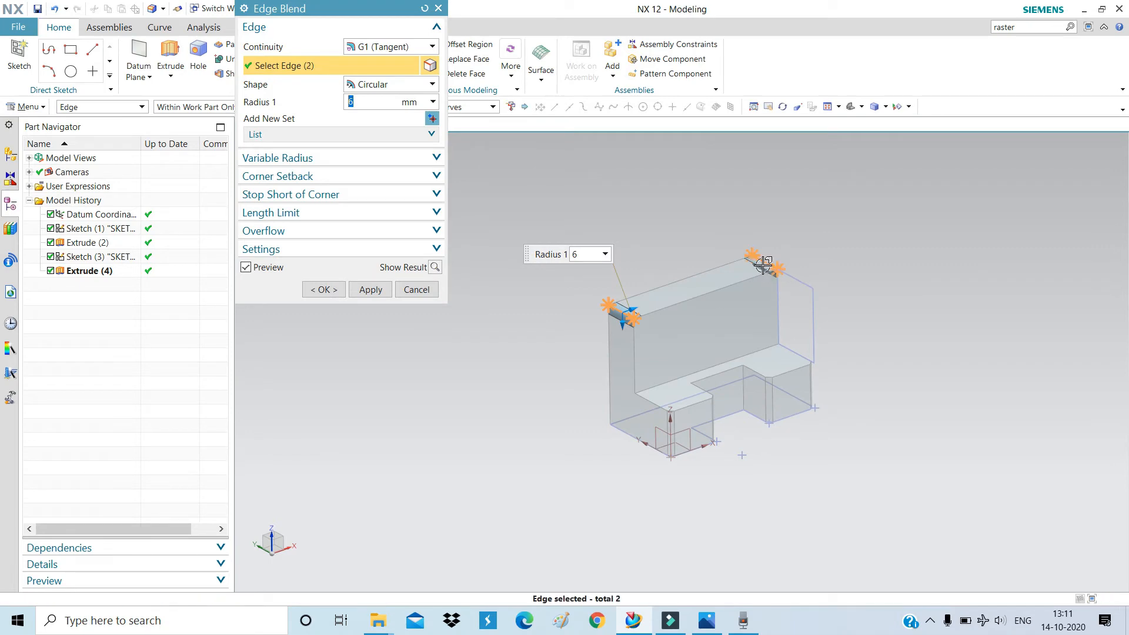
click(707, 629)
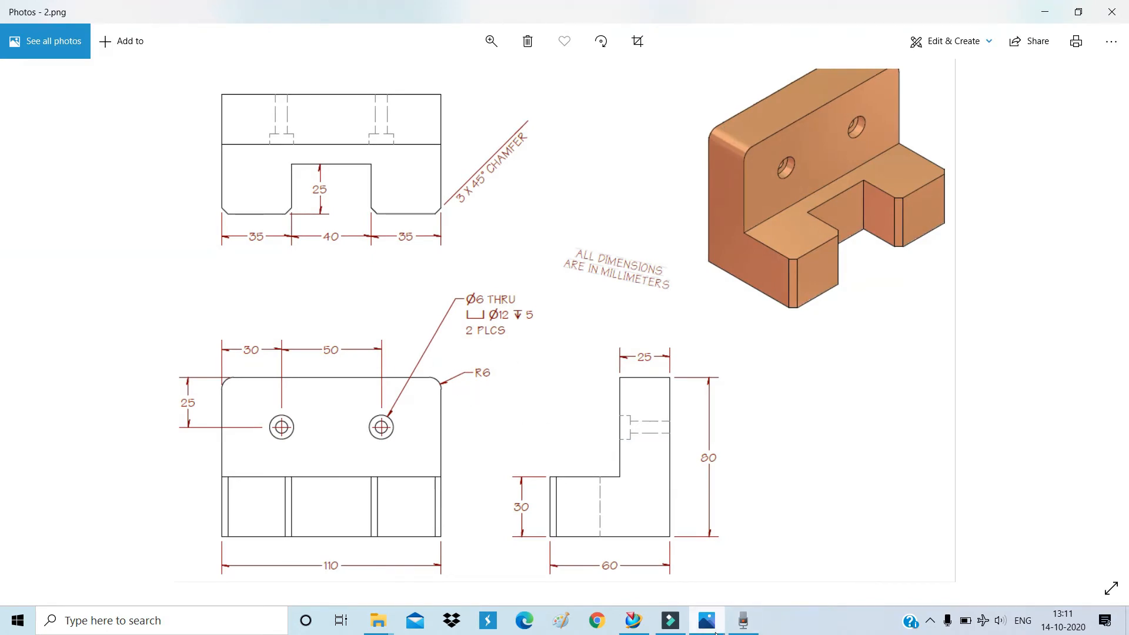
click(634, 621)
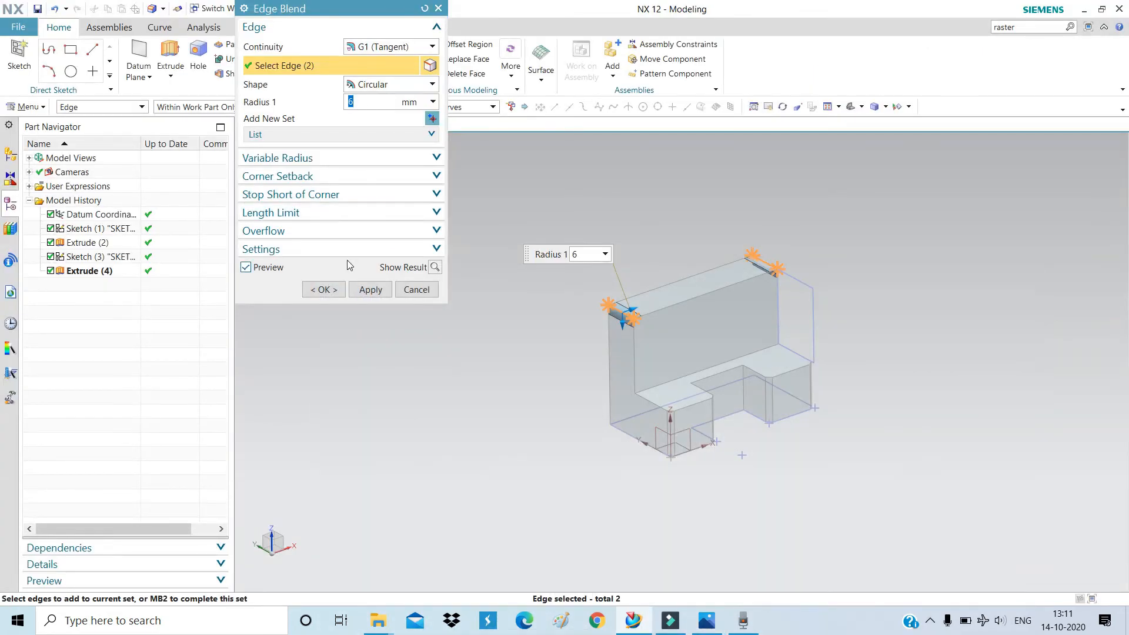
click(324, 289)
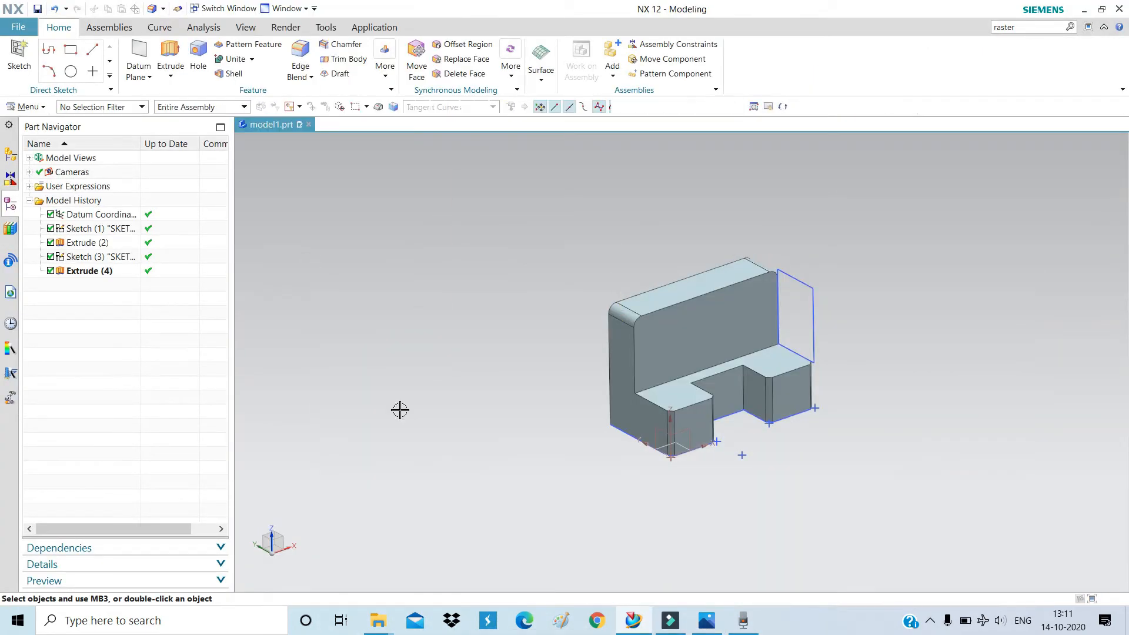
Examine the rounded corners of the upright wall and check the hole callout in the 2.png drawing.
middle_drag(683, 329, 694, 350)
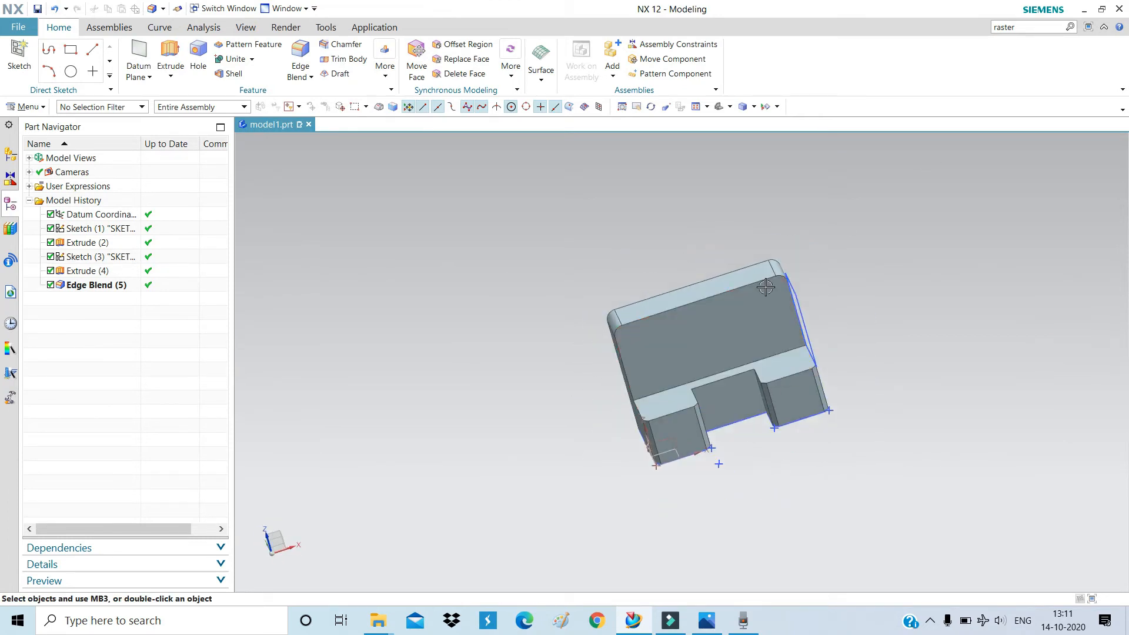
scroll(753, 285, up, 3)
middle_drag(764, 277, 725, 225)
scroll(726, 226, down, 3)
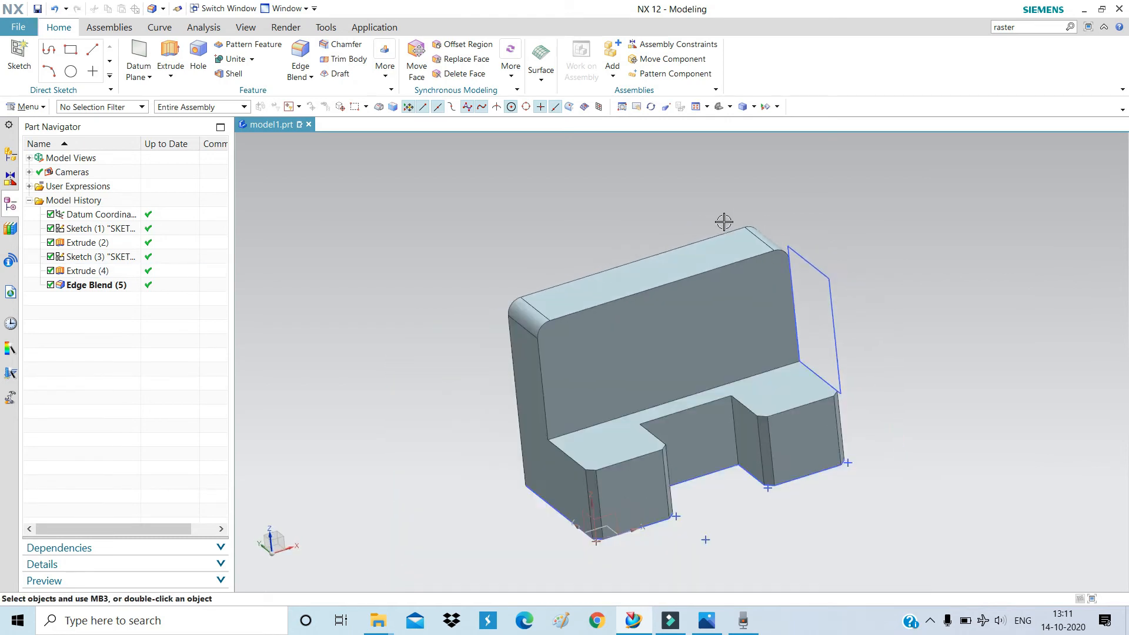
click(706, 620)
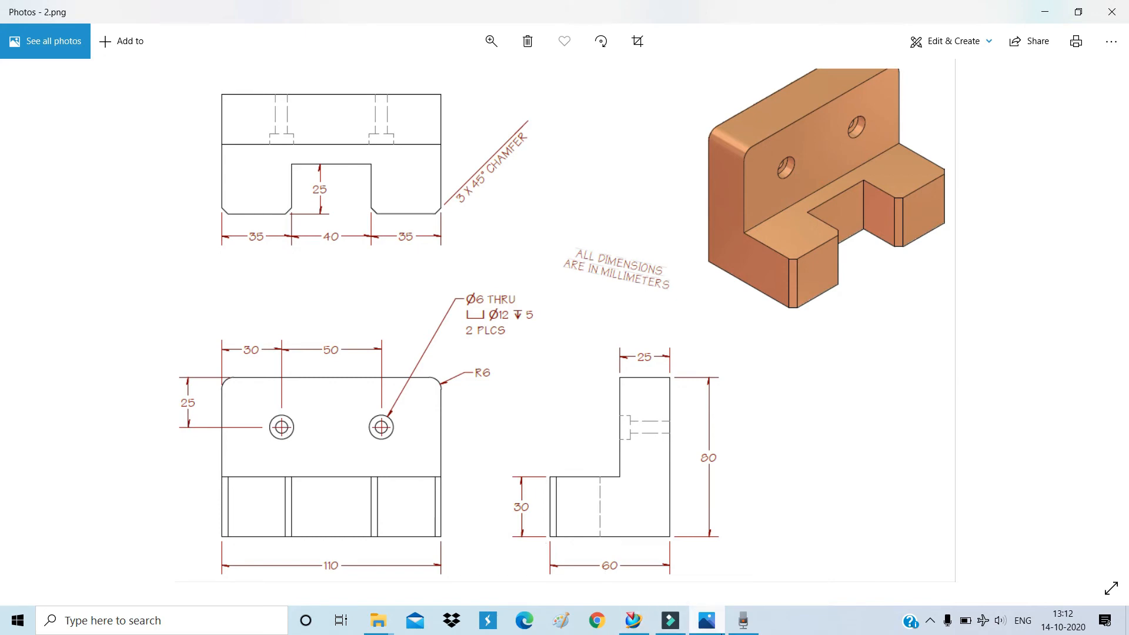
click(637, 617)
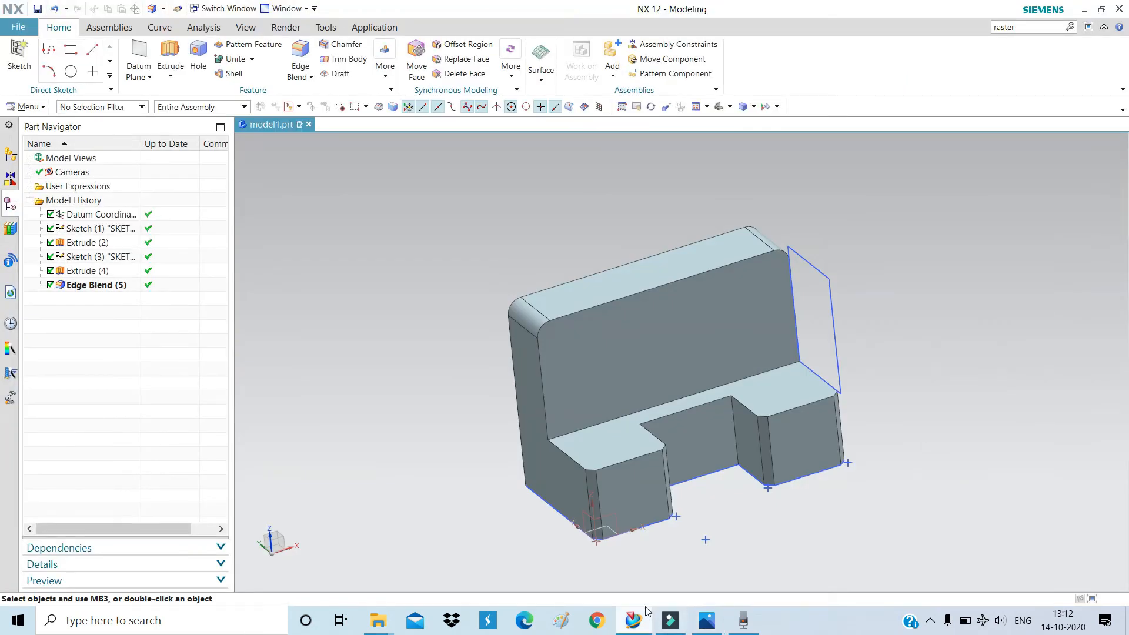
mouse_move(646, 612)
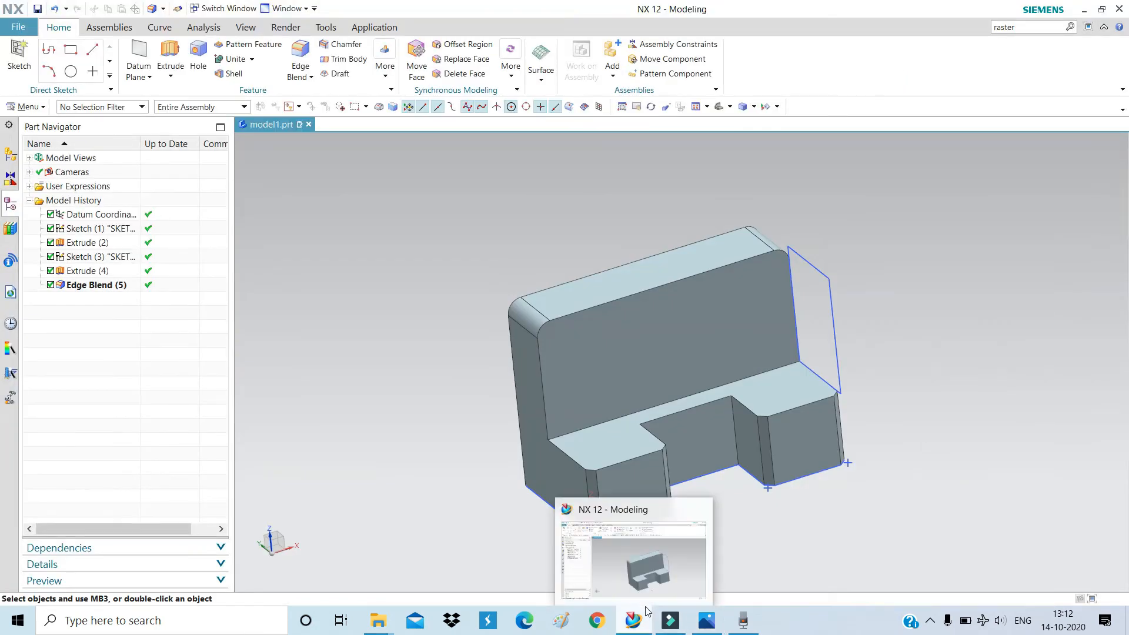
Start a Hole feature of type General Hole and check the required hole form in the 2.png drawing.
click(200, 65)
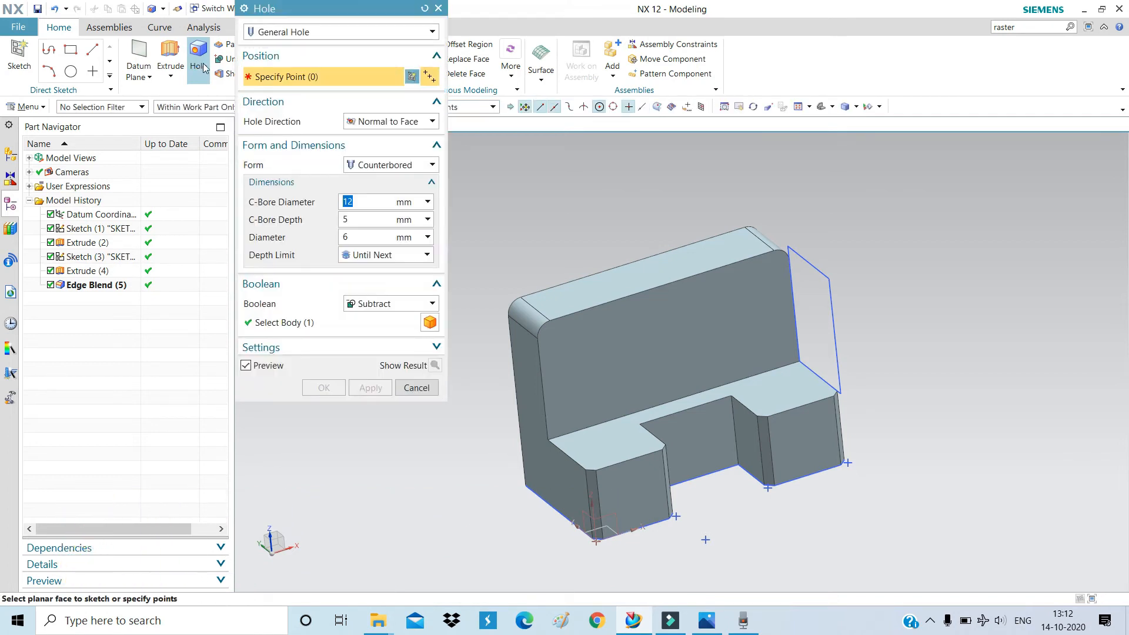
drag(291, 10, 291, 97)
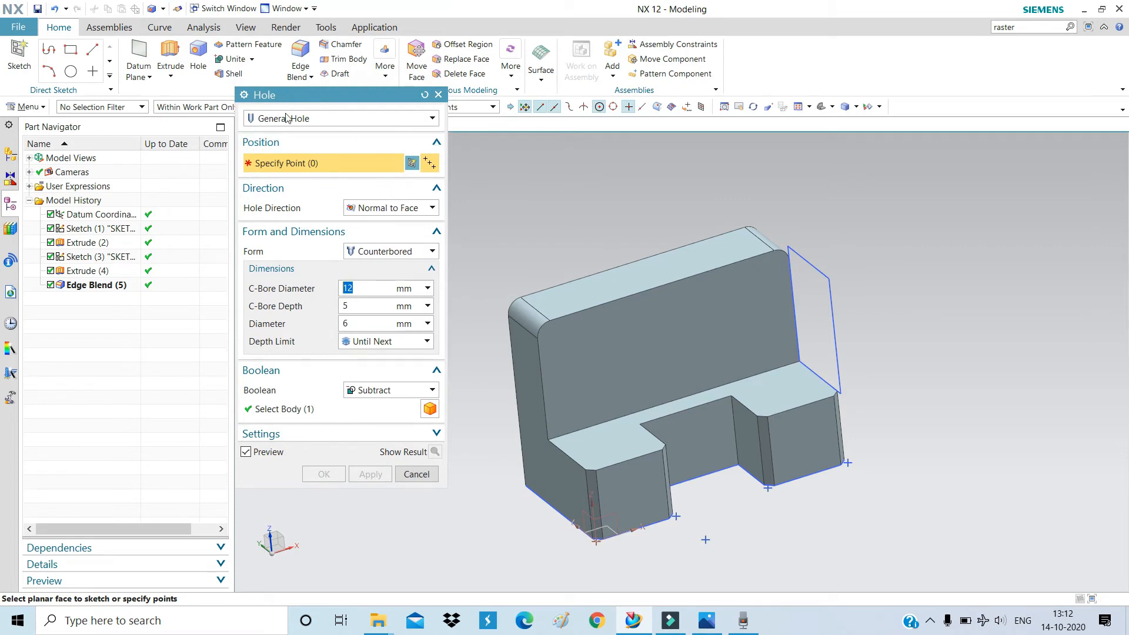
click(287, 117)
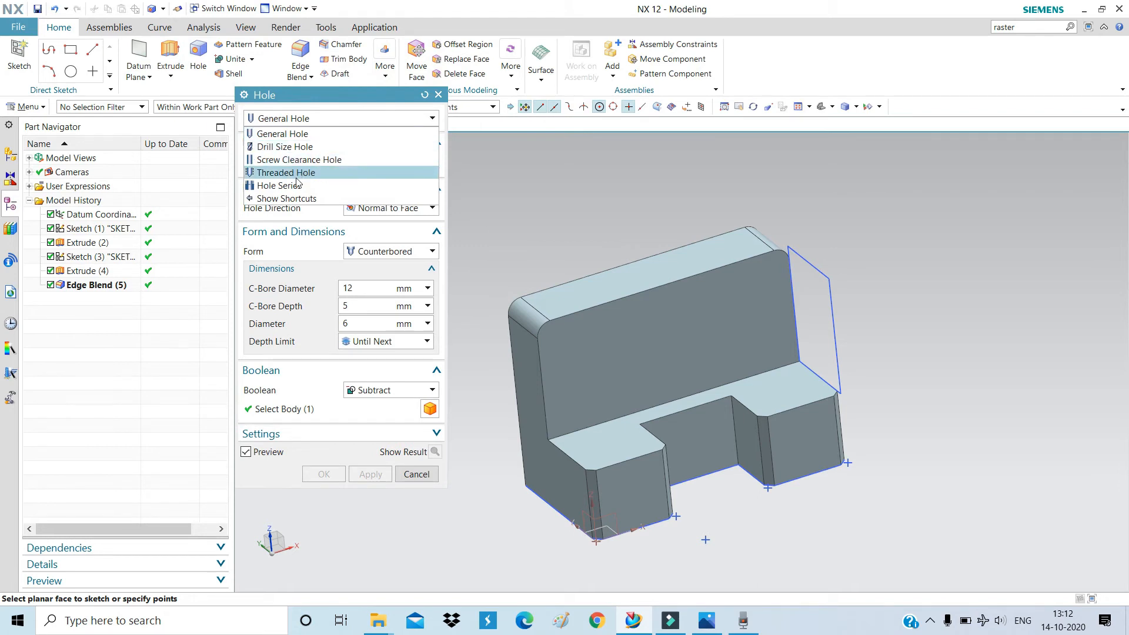
click(299, 135)
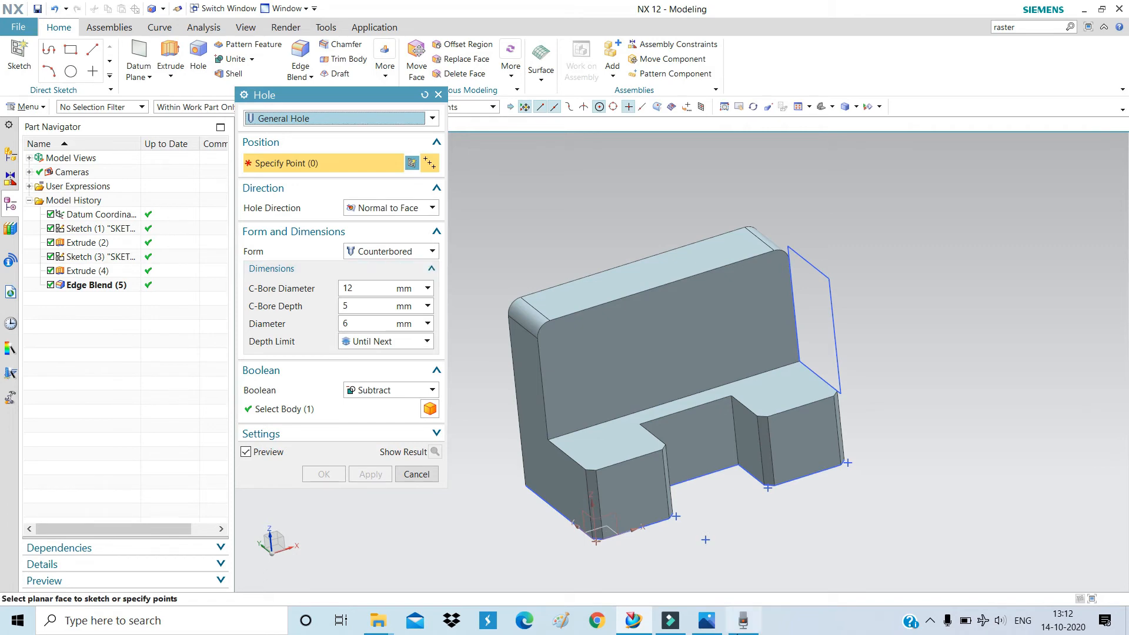
click(707, 621)
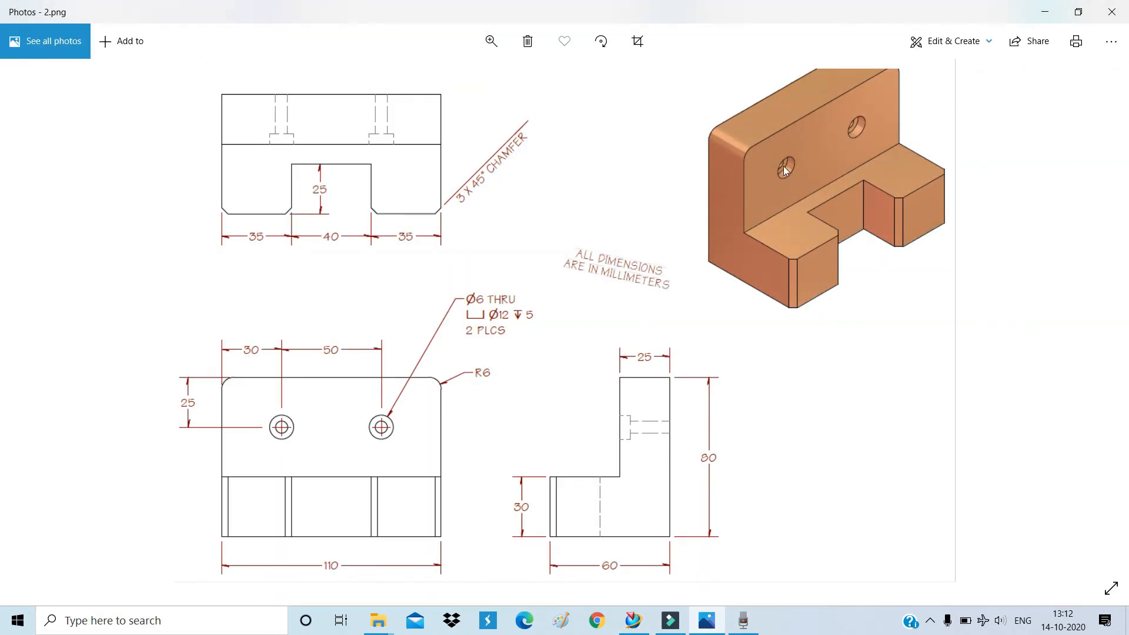
click(704, 627)
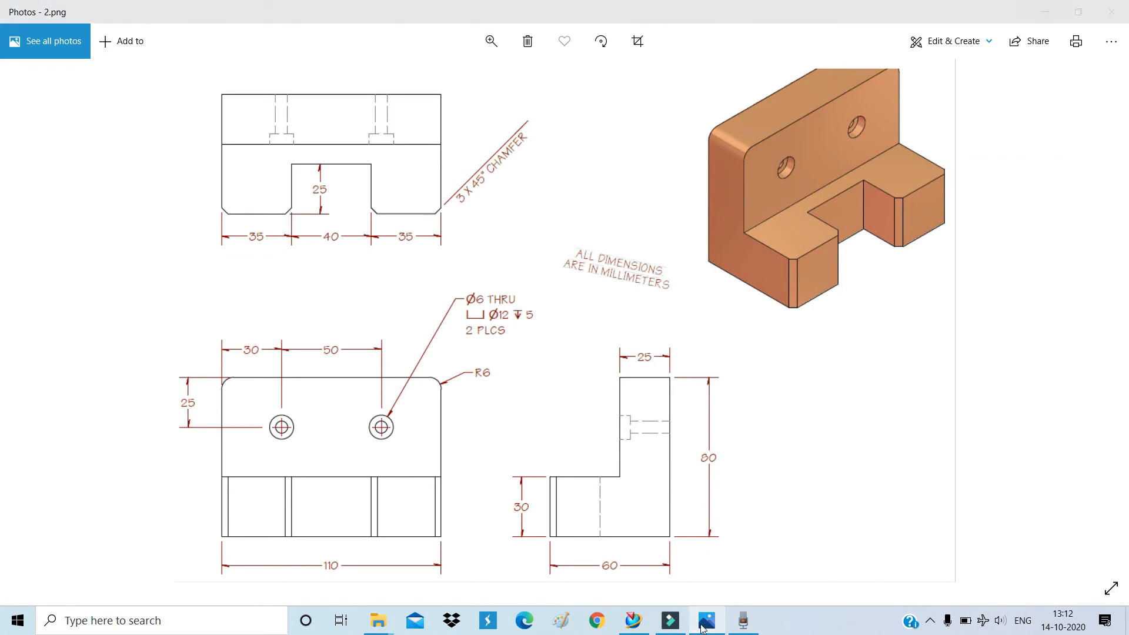
Define the hole as Counterbored with C-bore diameter 12 mm, C-bore depth 5 mm, diameter 6 mm, depth limit Until Next and Boolean Subtract.
click(383, 252)
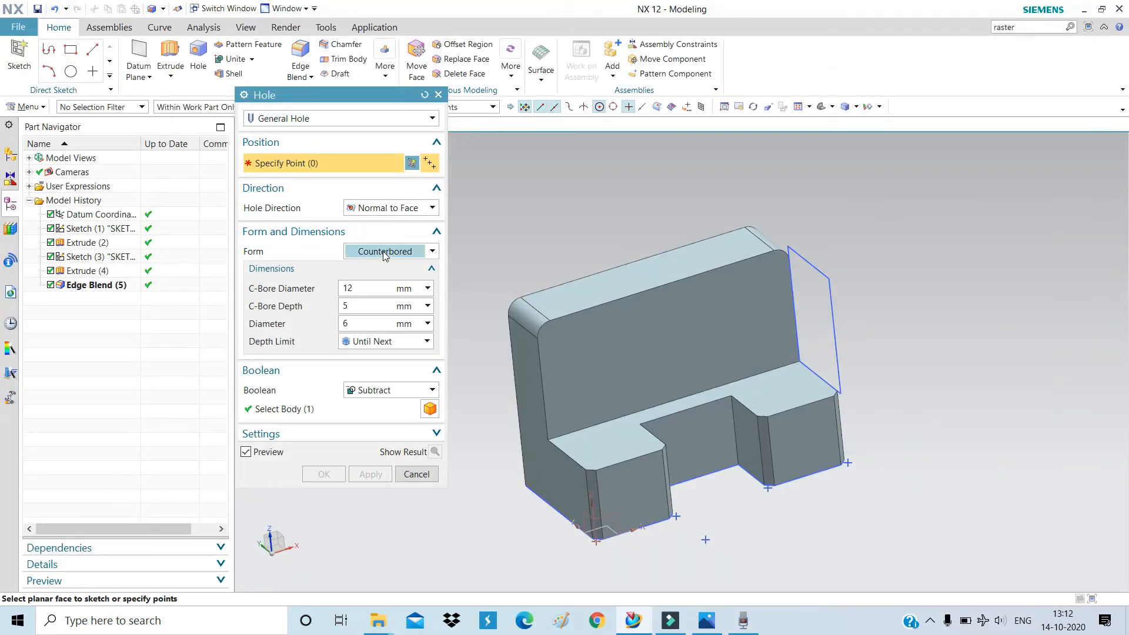
click(384, 280)
click(367, 290)
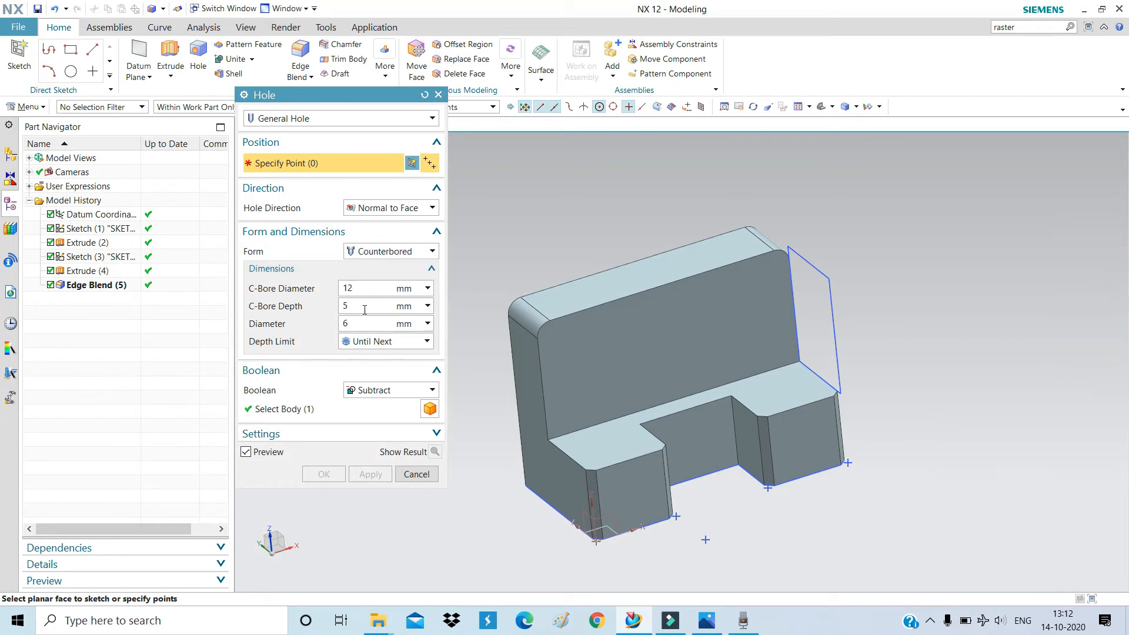
click(367, 339)
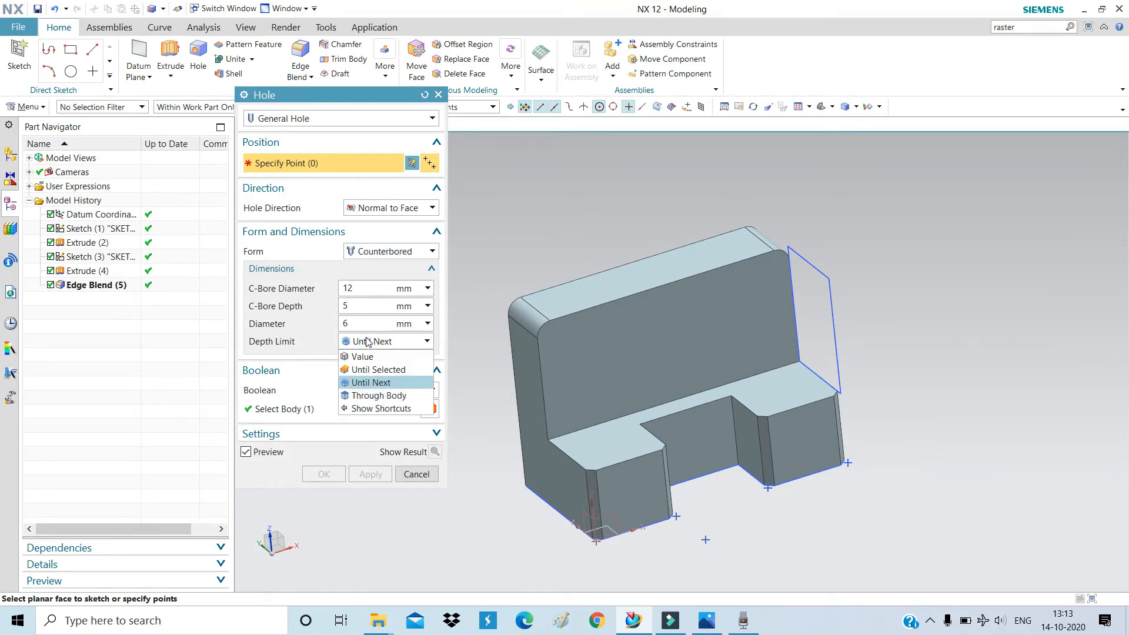
click(367, 341)
click(372, 392)
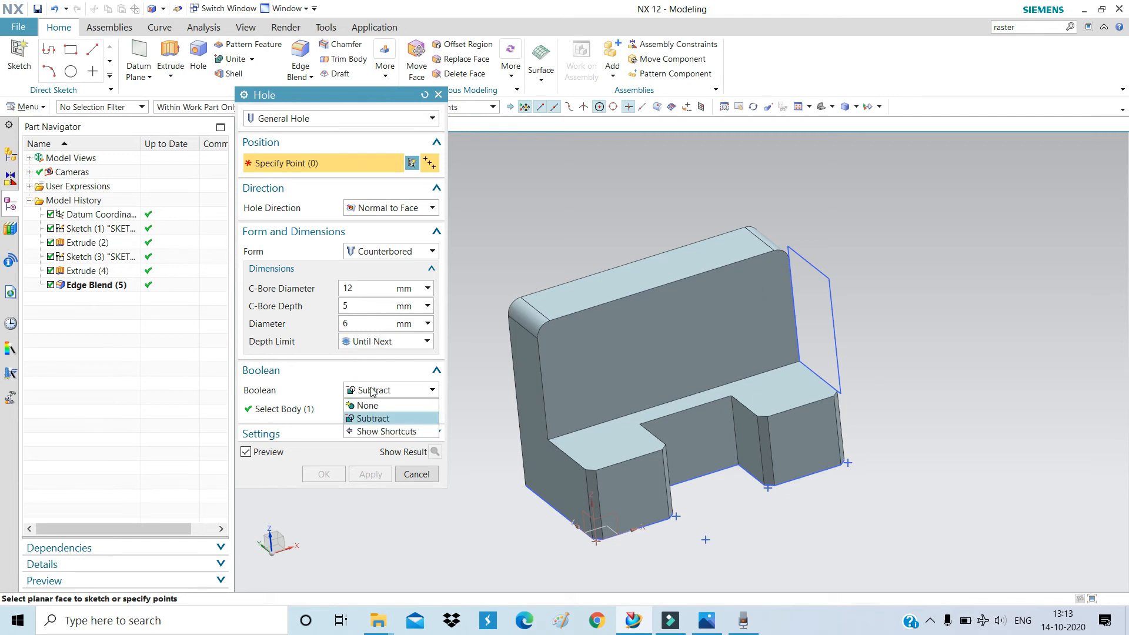
click(376, 420)
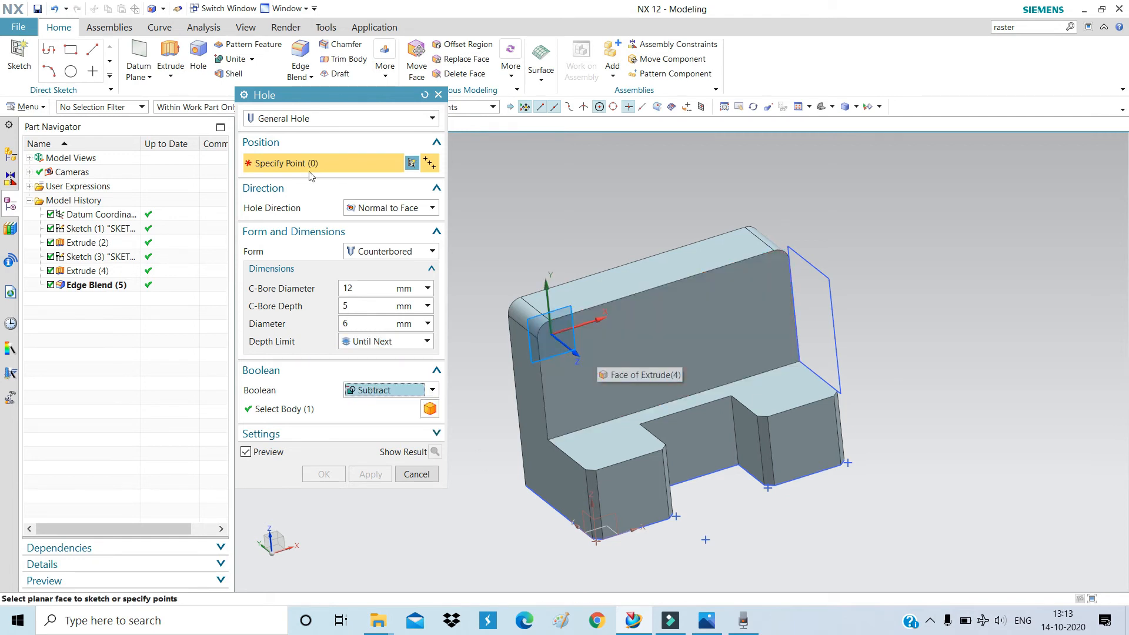
Start the hole position sketch on the upright wall's front face and check the hole location in the 2.png drawing.
click(604, 344)
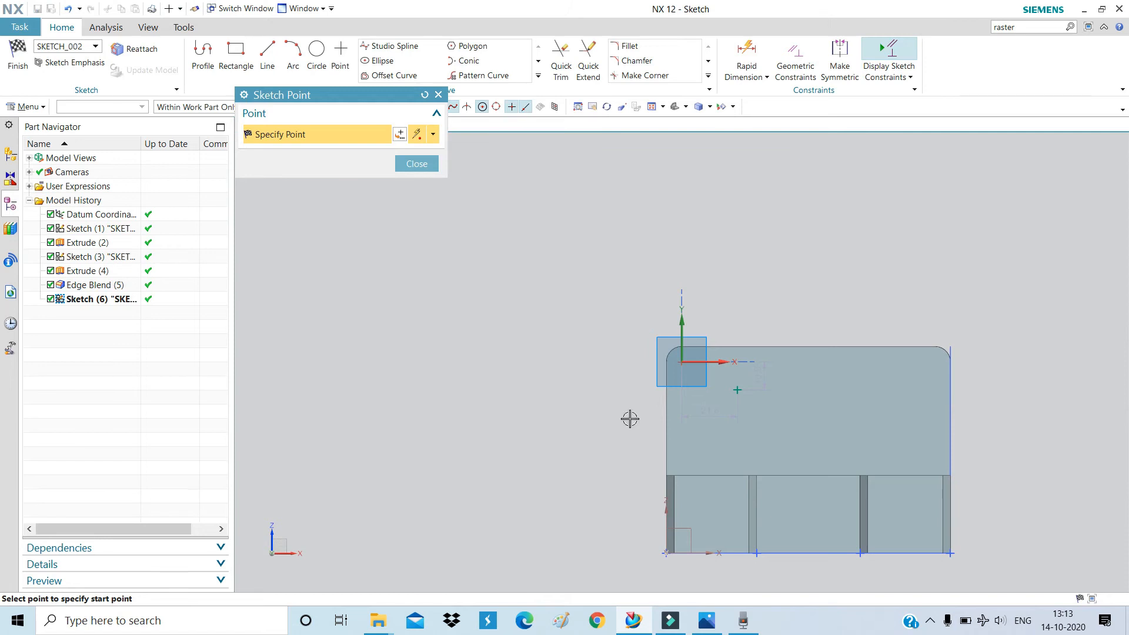
click(707, 624)
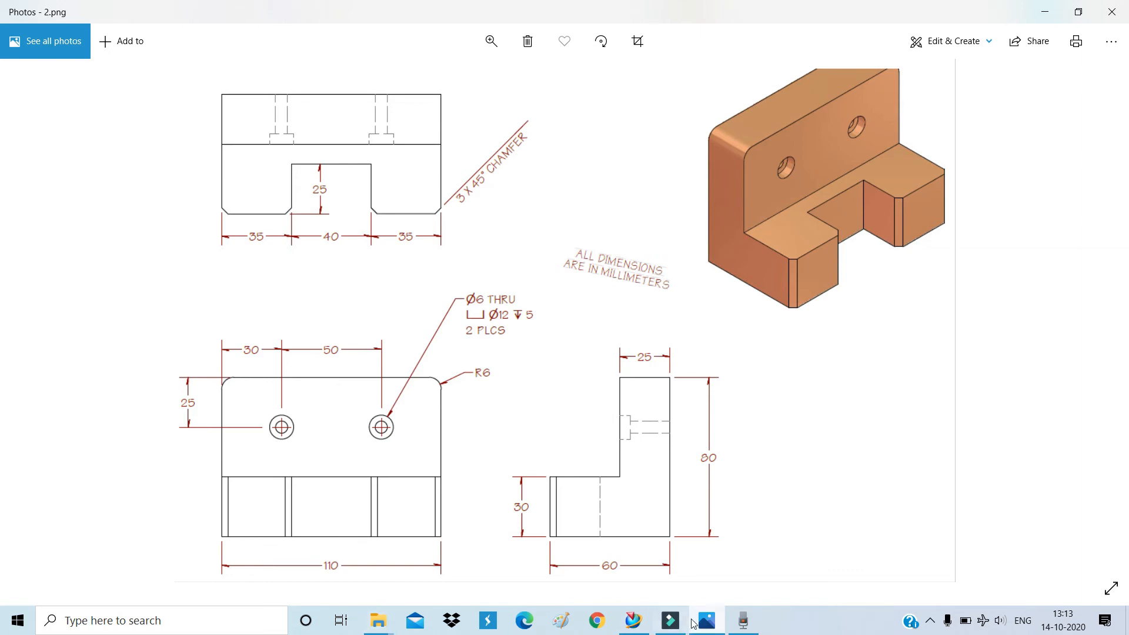
click(708, 627)
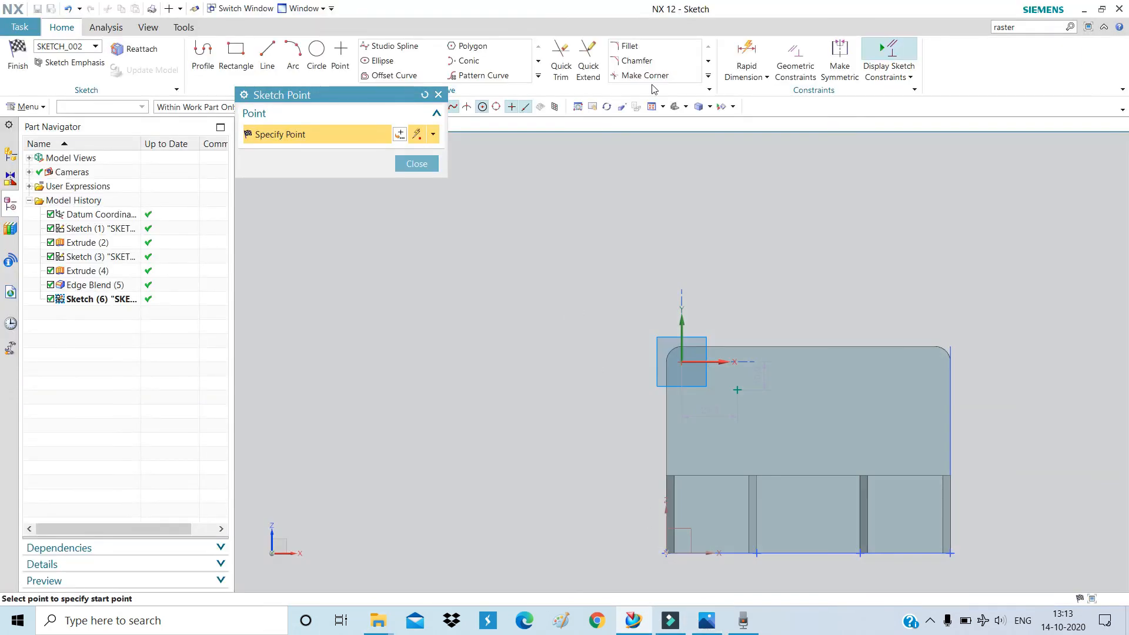
Dimension the hole point 25 mm below the upright wall's top edge with Rapid Dimension.
click(745, 56)
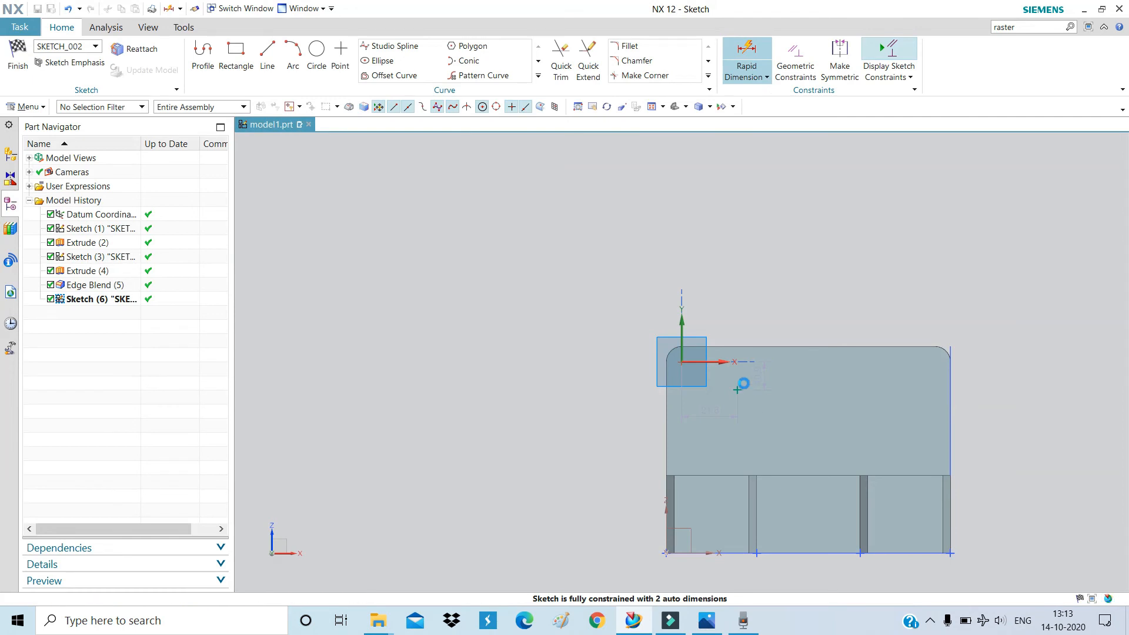
click(737, 390)
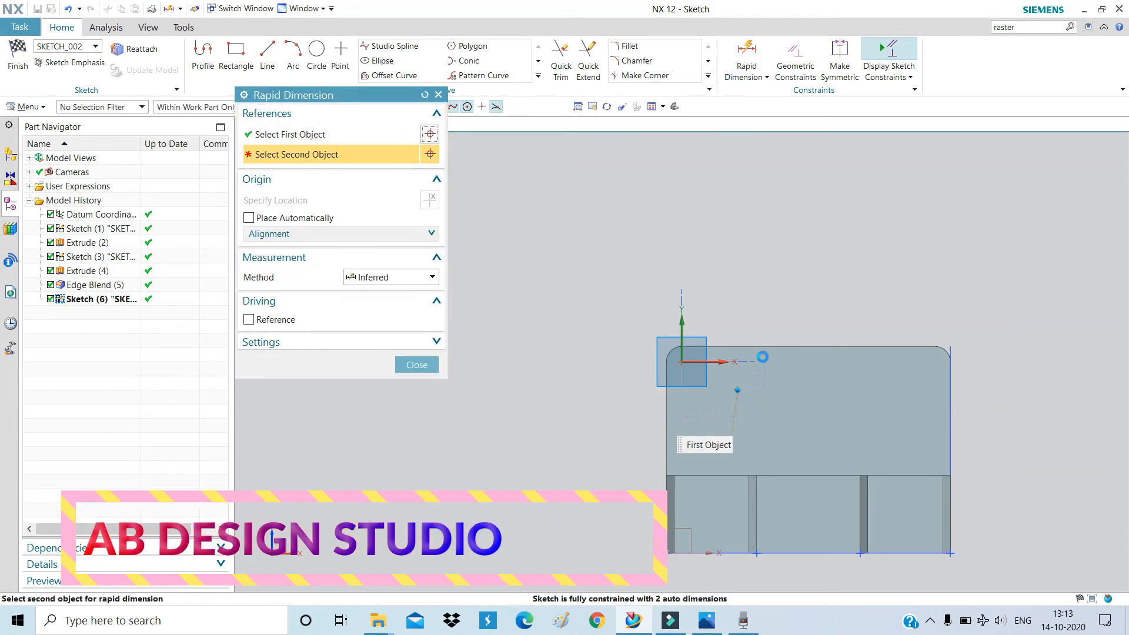
click(751, 348)
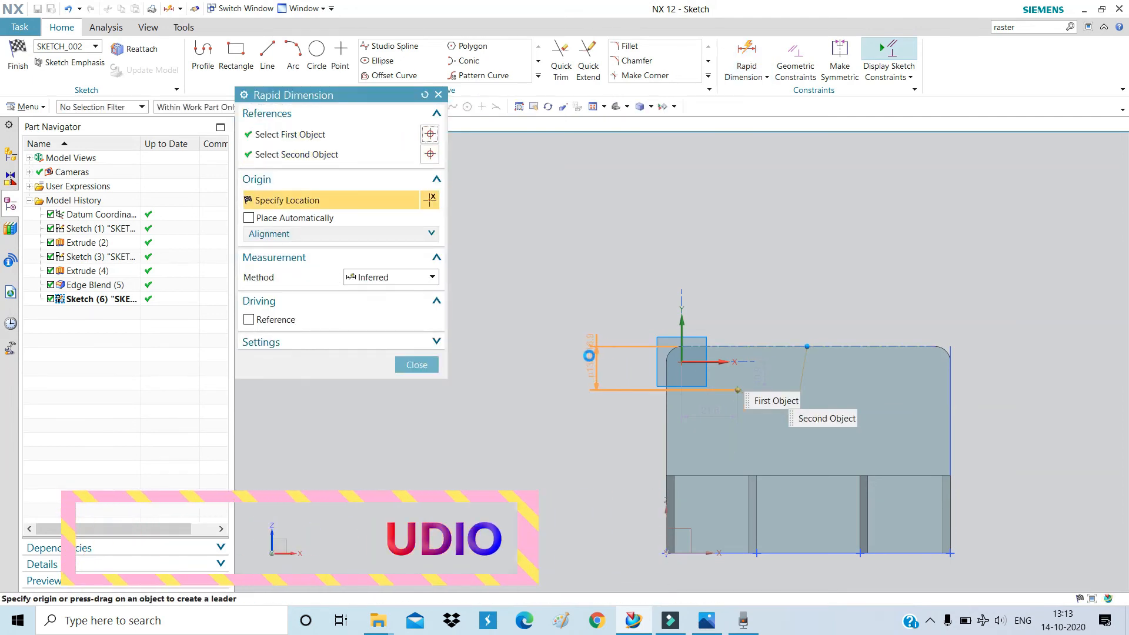
click(547, 419)
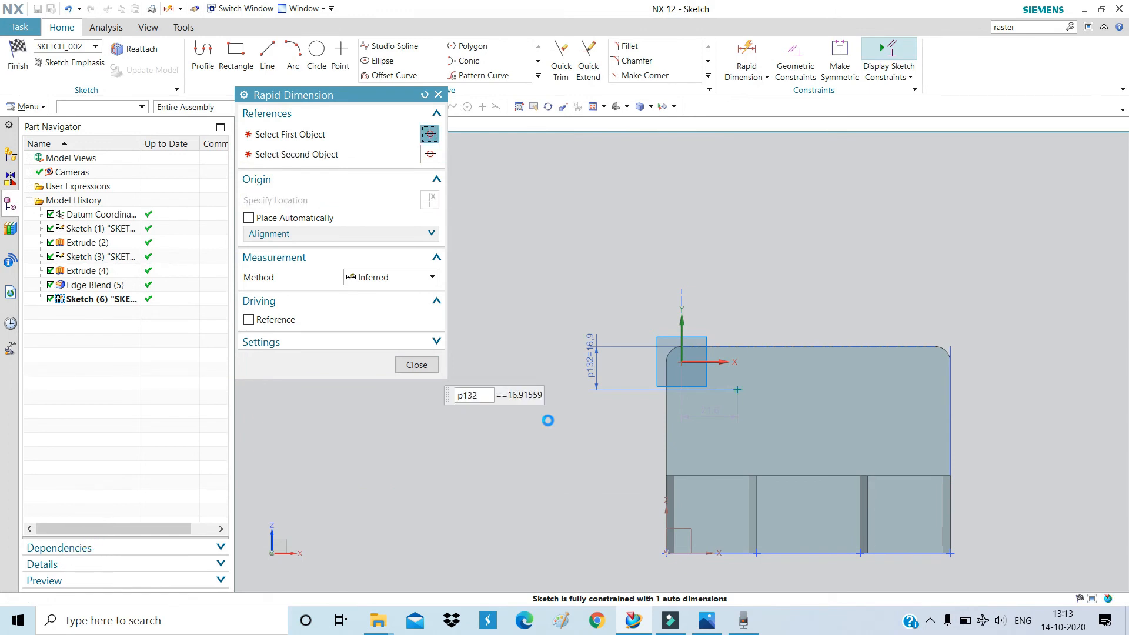
text(25)
key(Return)
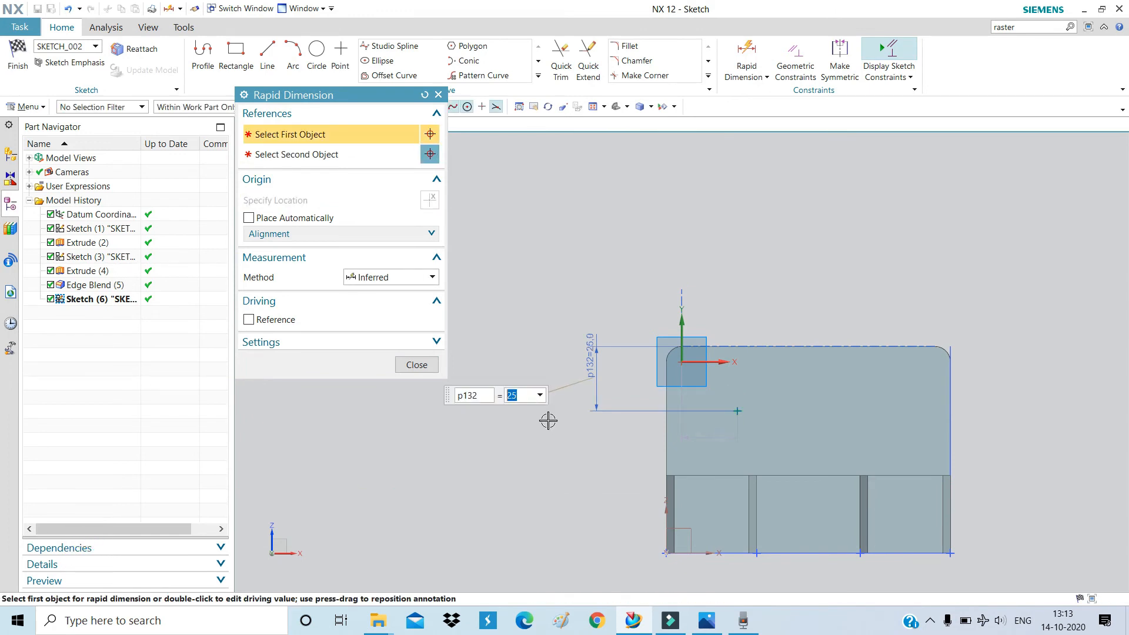
Dimension the hole point 30 mm from the upright wall's left side edge.
click(671, 383)
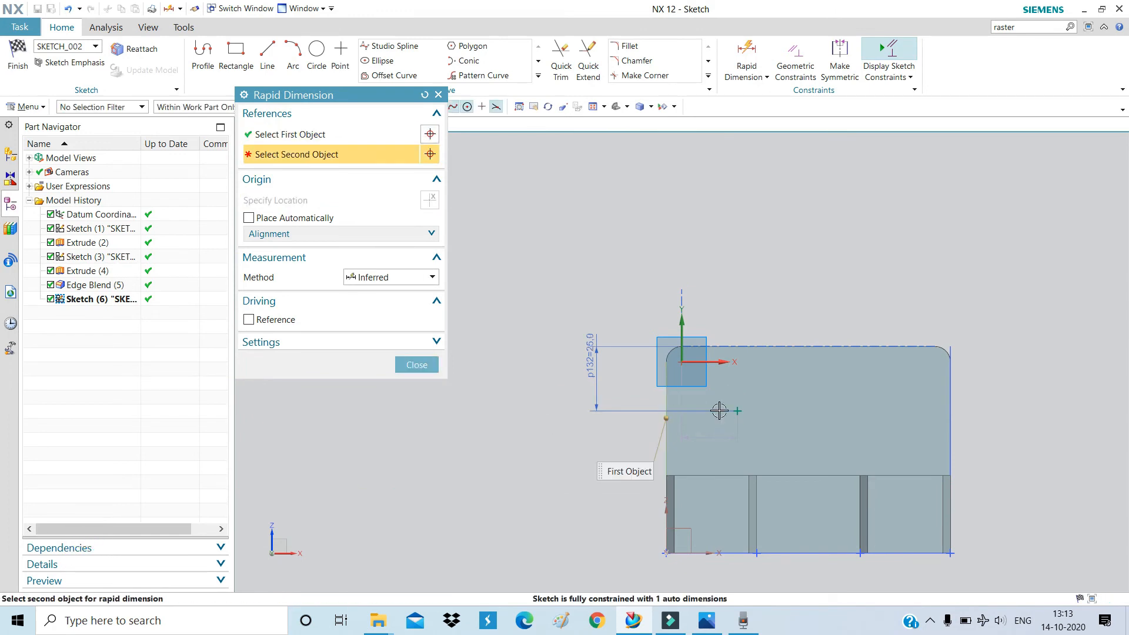
click(738, 409)
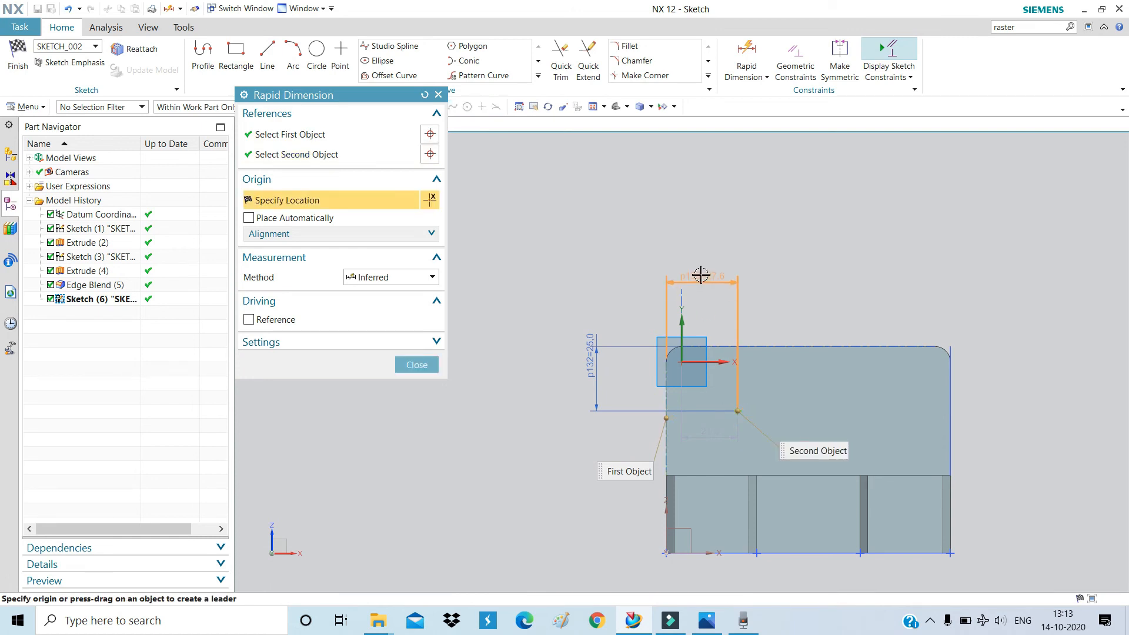
click(701, 274)
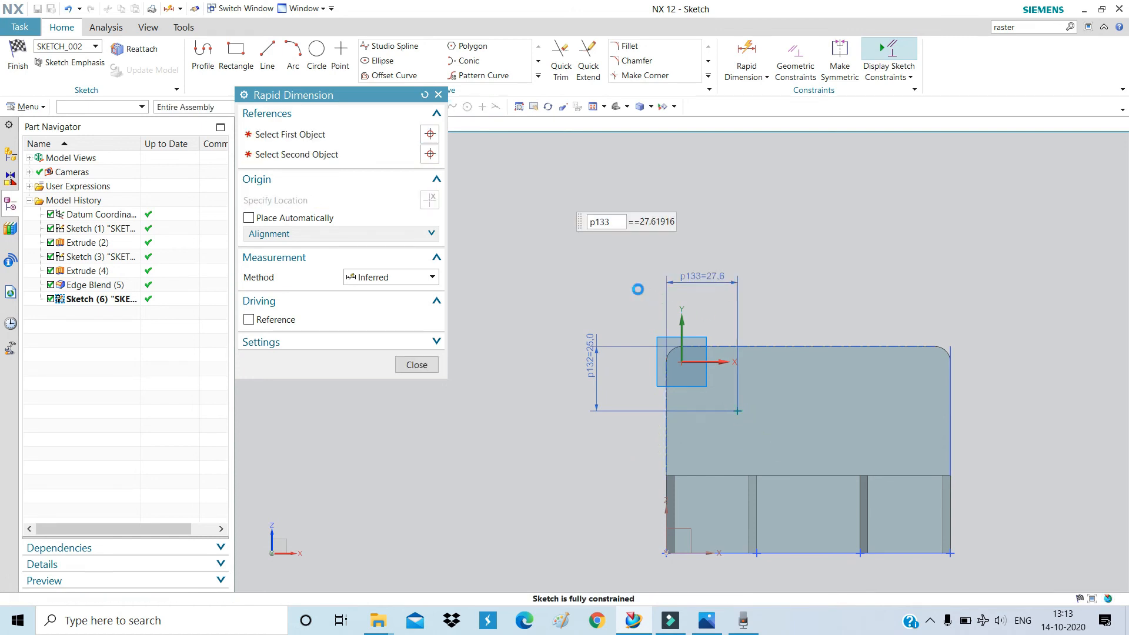
text(30)
key(Return)
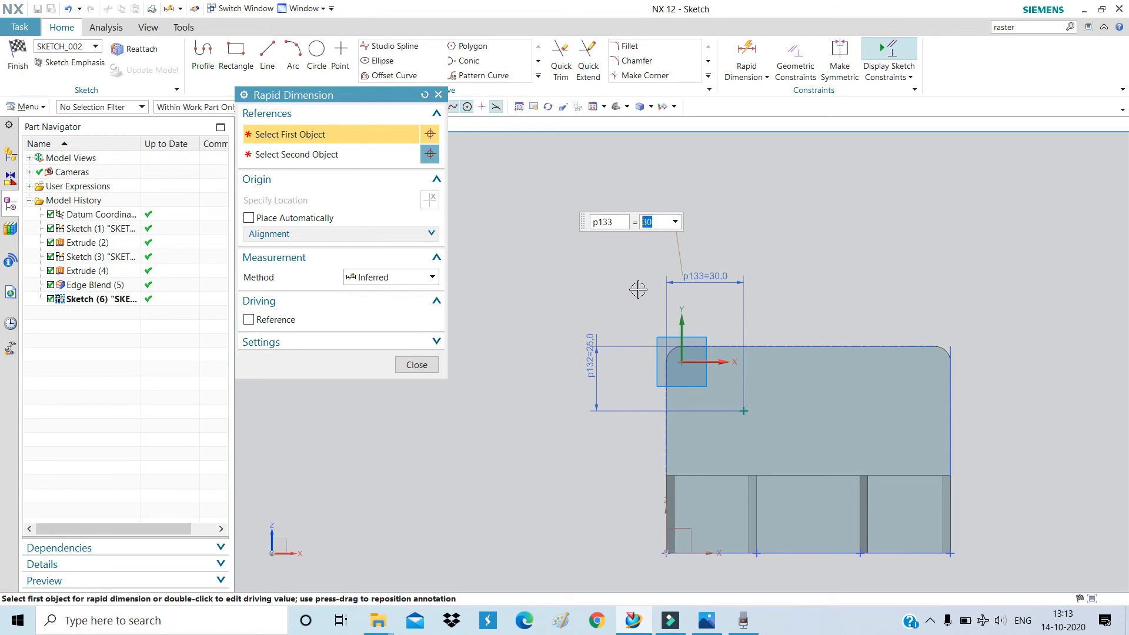
Finish the position sketch and apply the first counterbored hole, keeping the Hole command active.
click(417, 365)
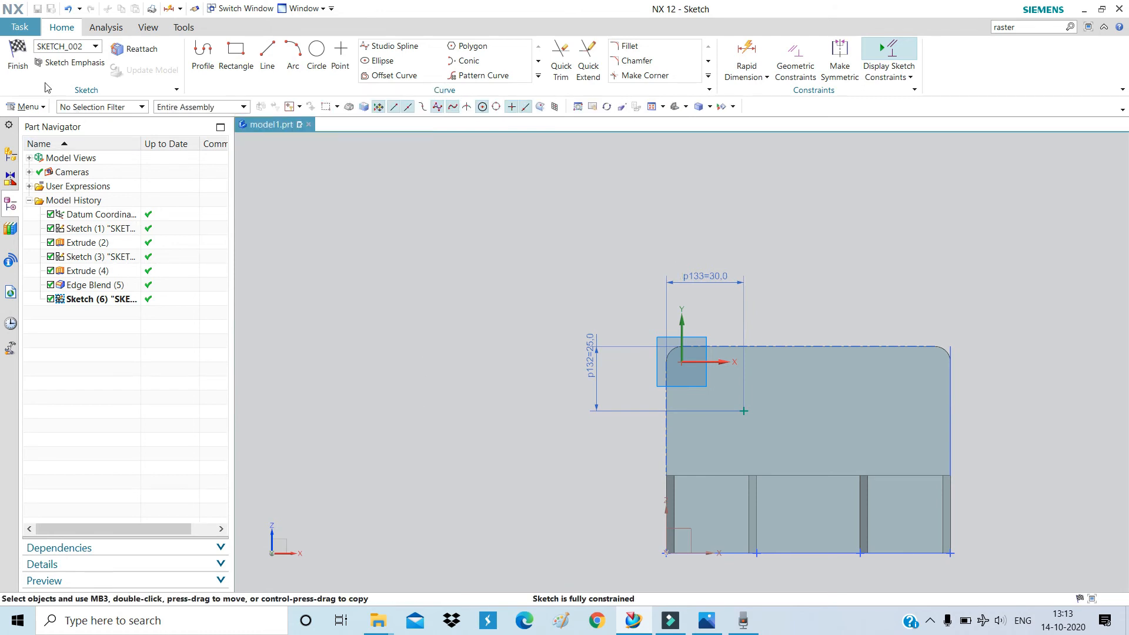
click(12, 61)
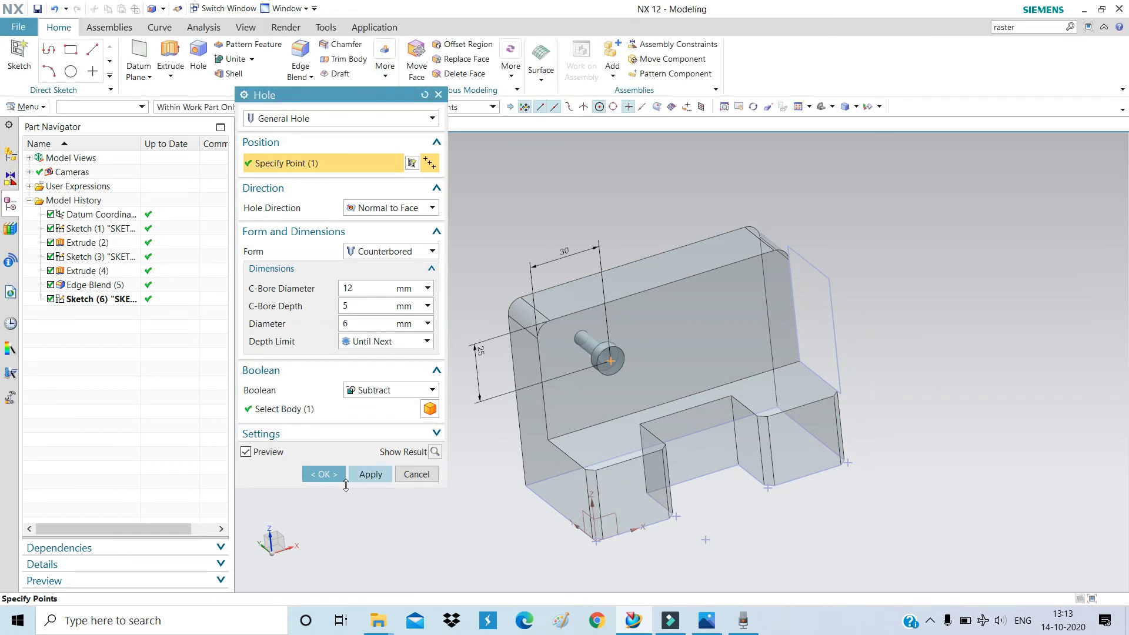
click(366, 474)
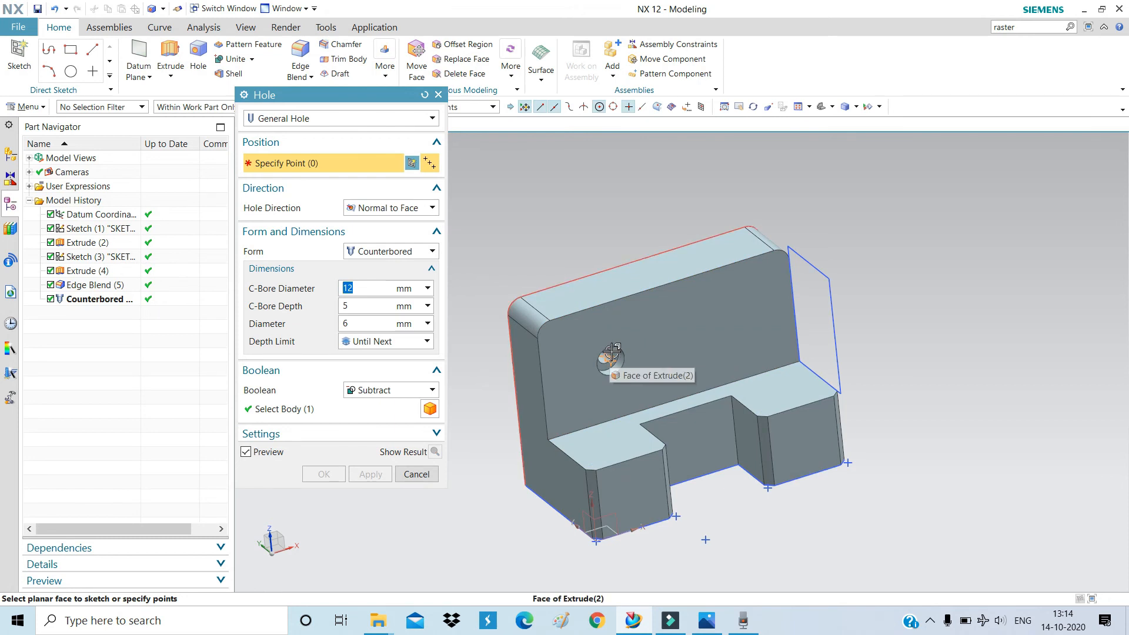
Place a second hole point on the upright wall's front face and check the hole spacing in the 2.png drawing.
click(733, 346)
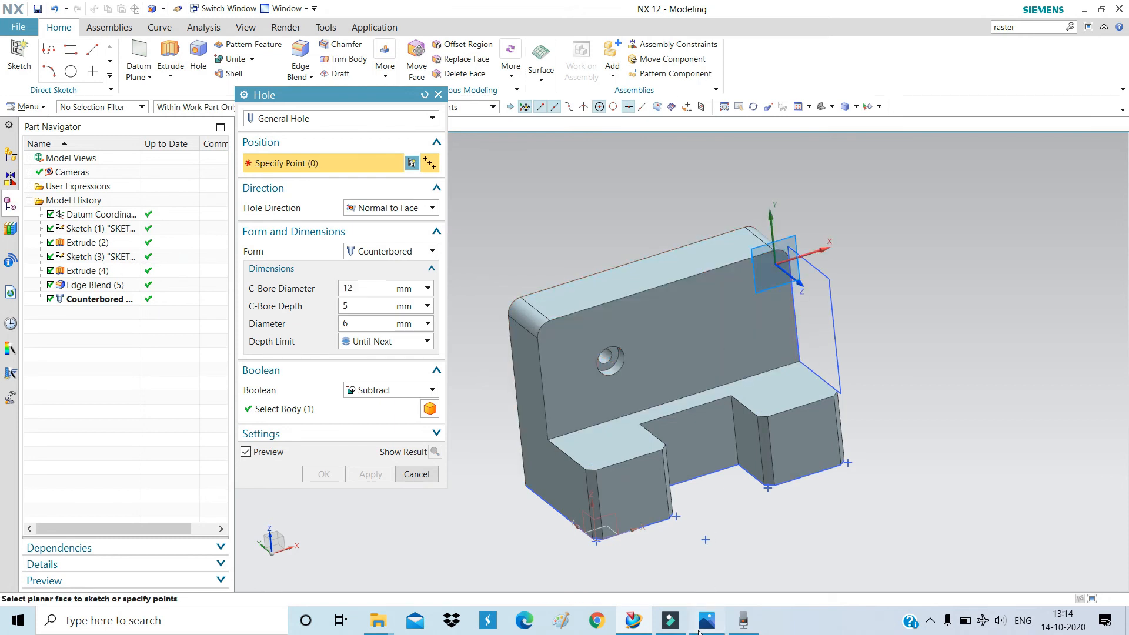
click(702, 625)
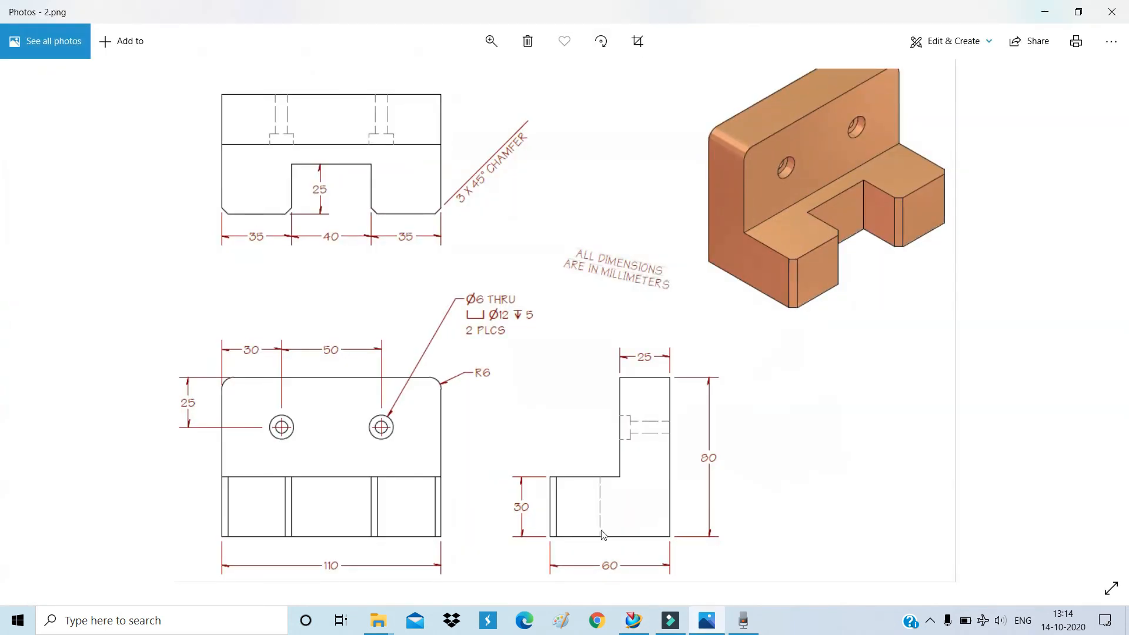
click(707, 621)
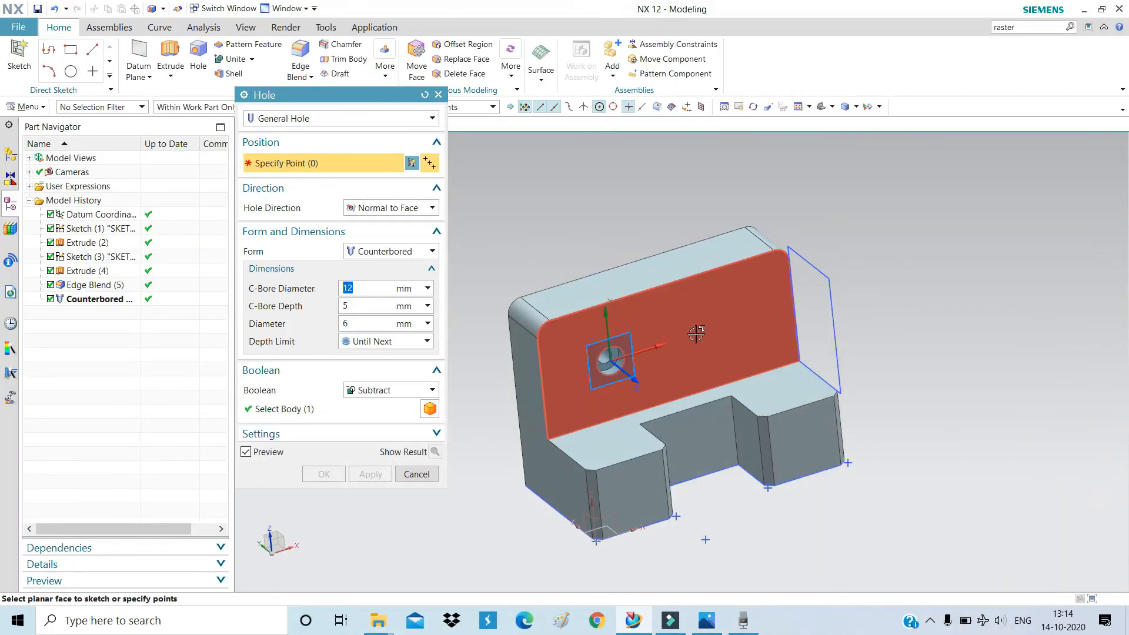
key(Escape)
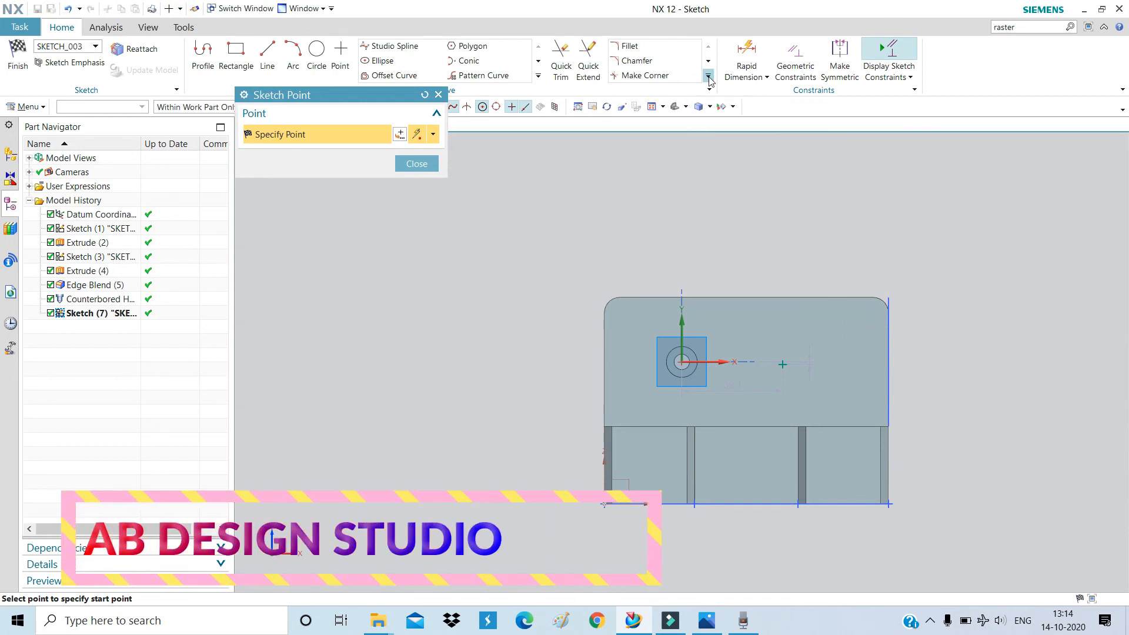
Dimension the second hole point 50 mm horizontally from the first hole's center with Rapid Dimension.
click(743, 52)
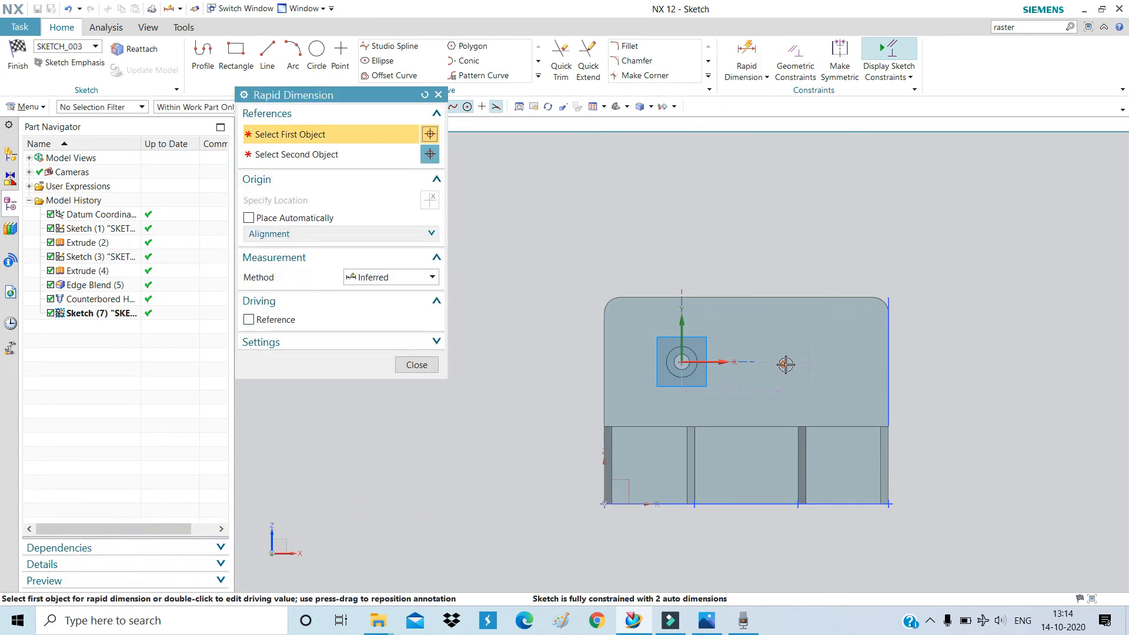
click(784, 365)
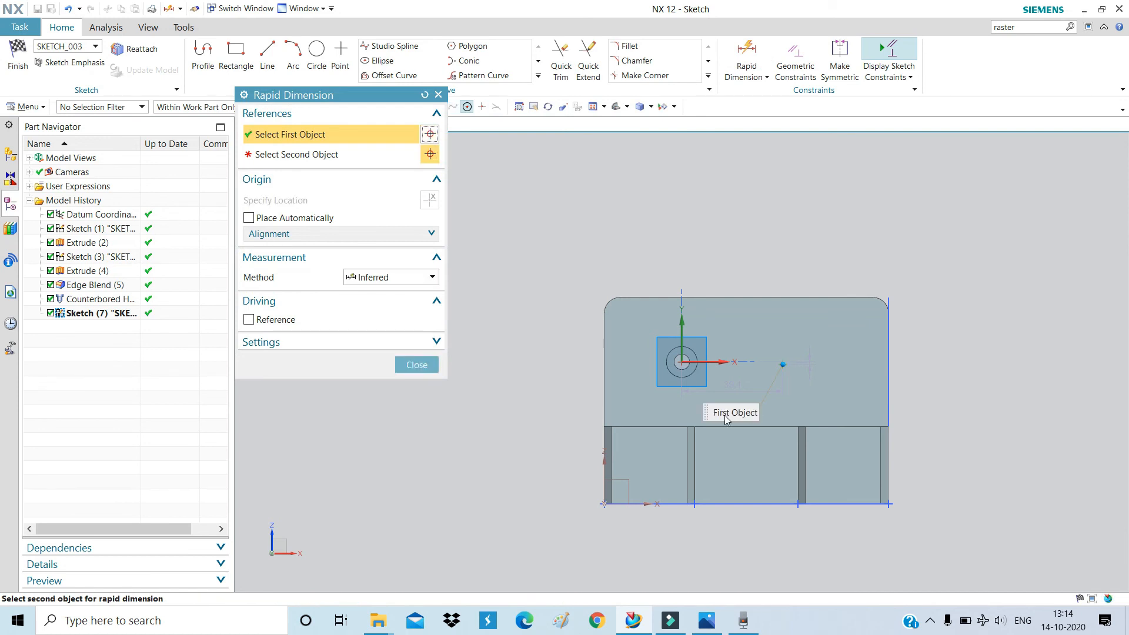
click(681, 362)
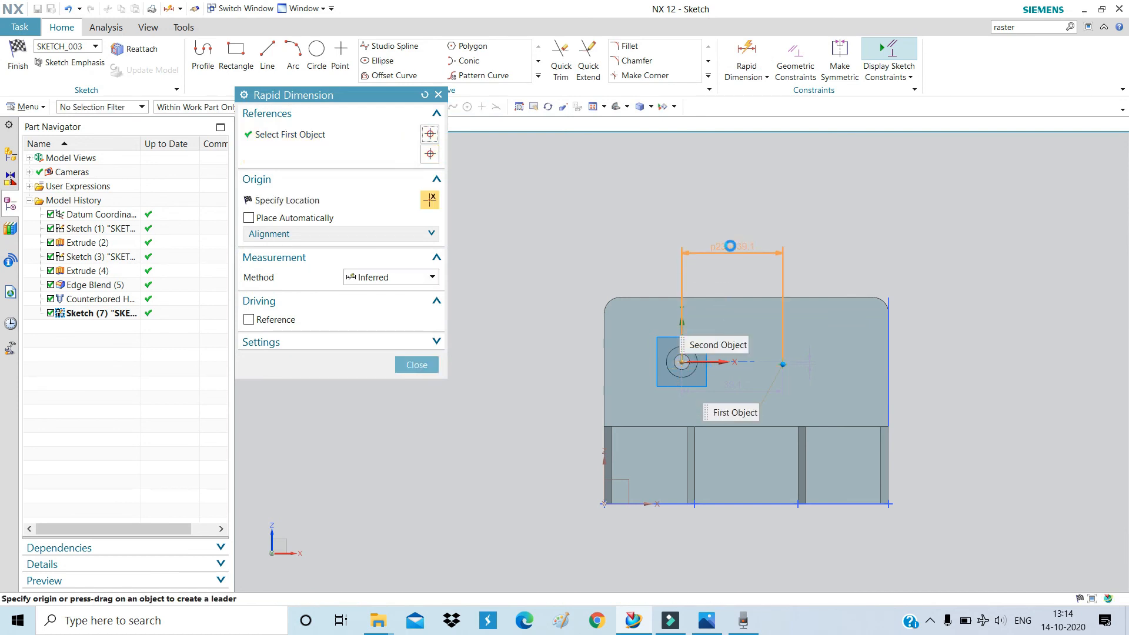
click(701, 290)
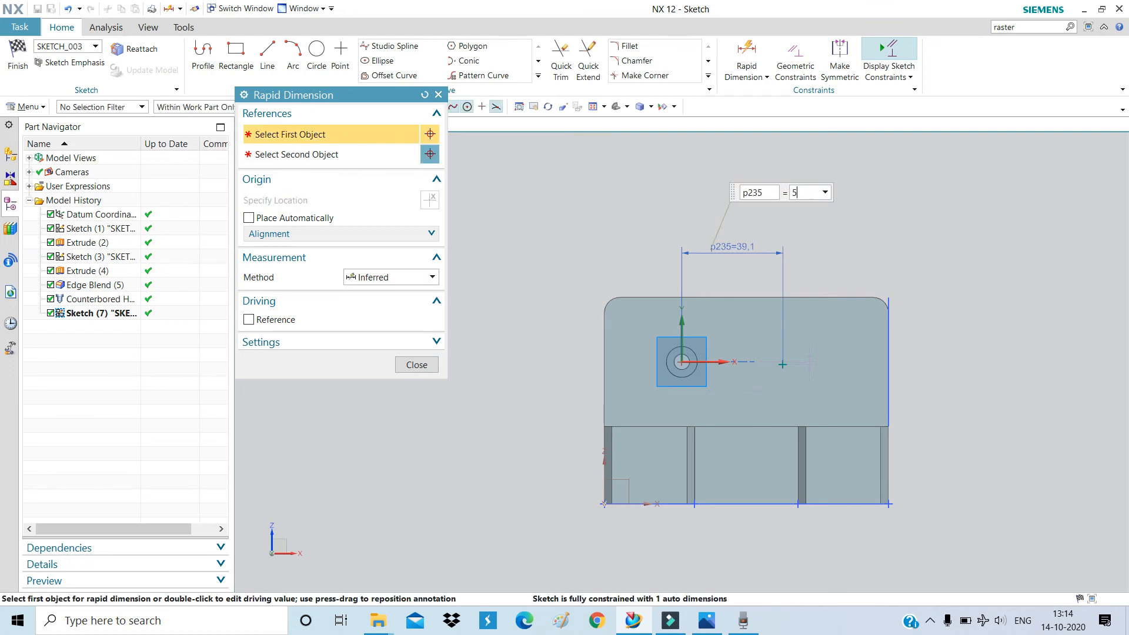
text(50)
key(Return)
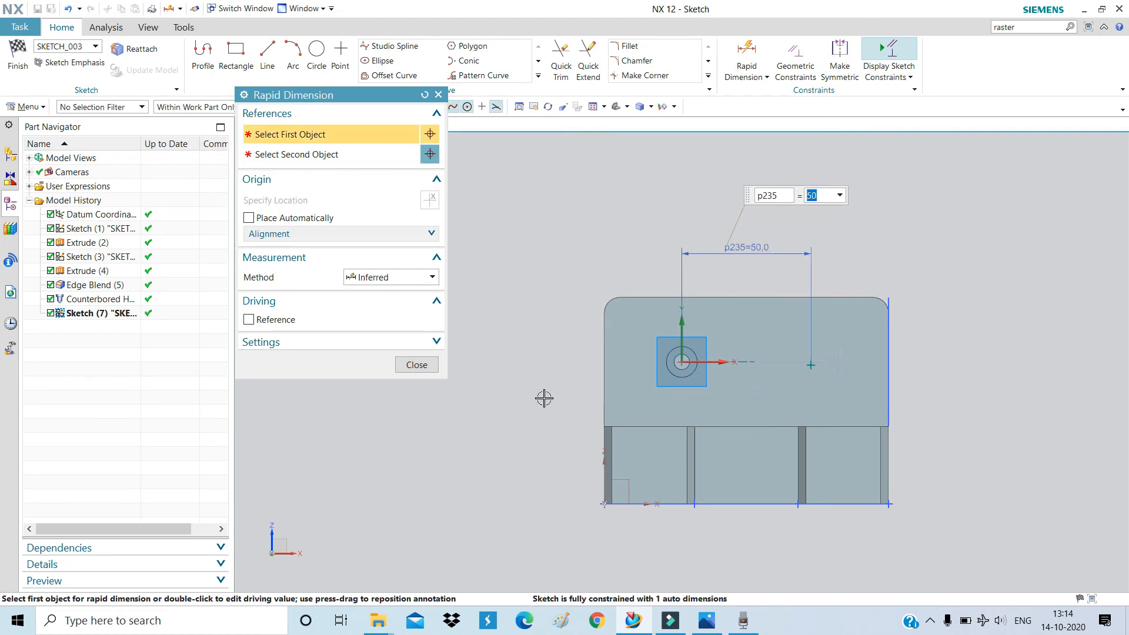
click(417, 365)
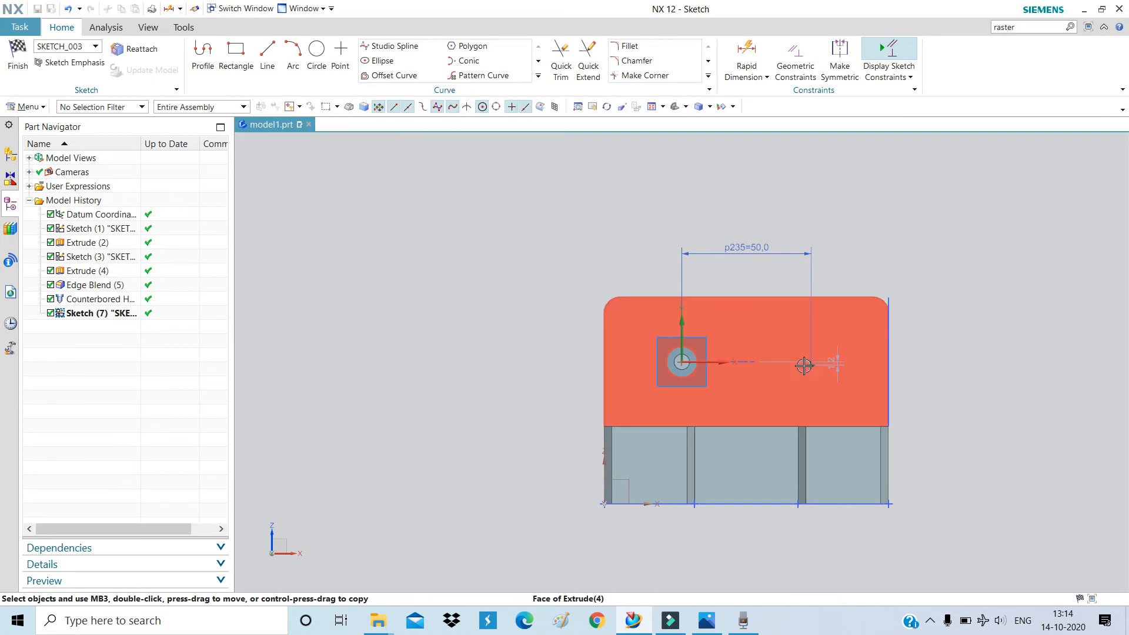
Constrain the second hole point onto the sketch's horizontal axis with a Point on Curve geometric constraint, level with the first hole's center.
scroll(806, 366, up, 5)
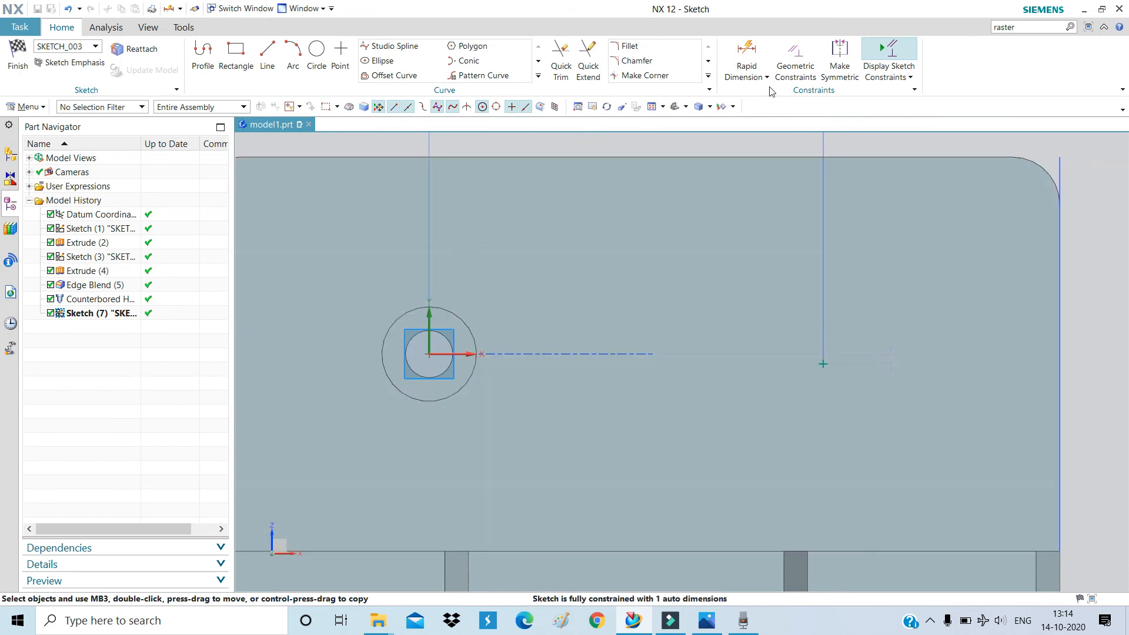
click(795, 59)
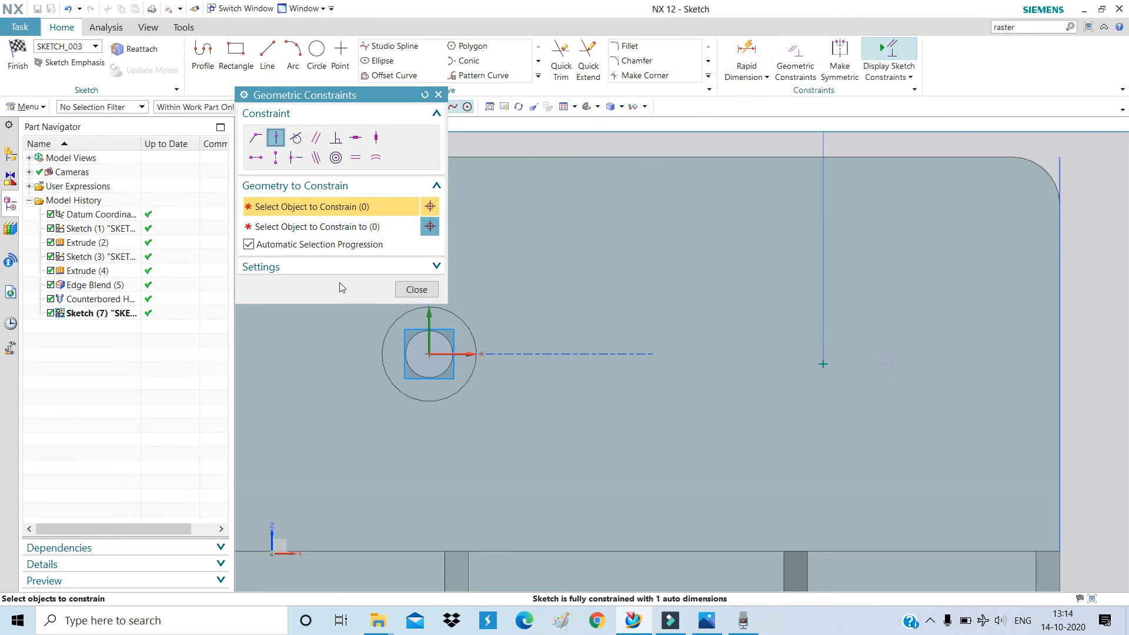
click(276, 139)
click(824, 363)
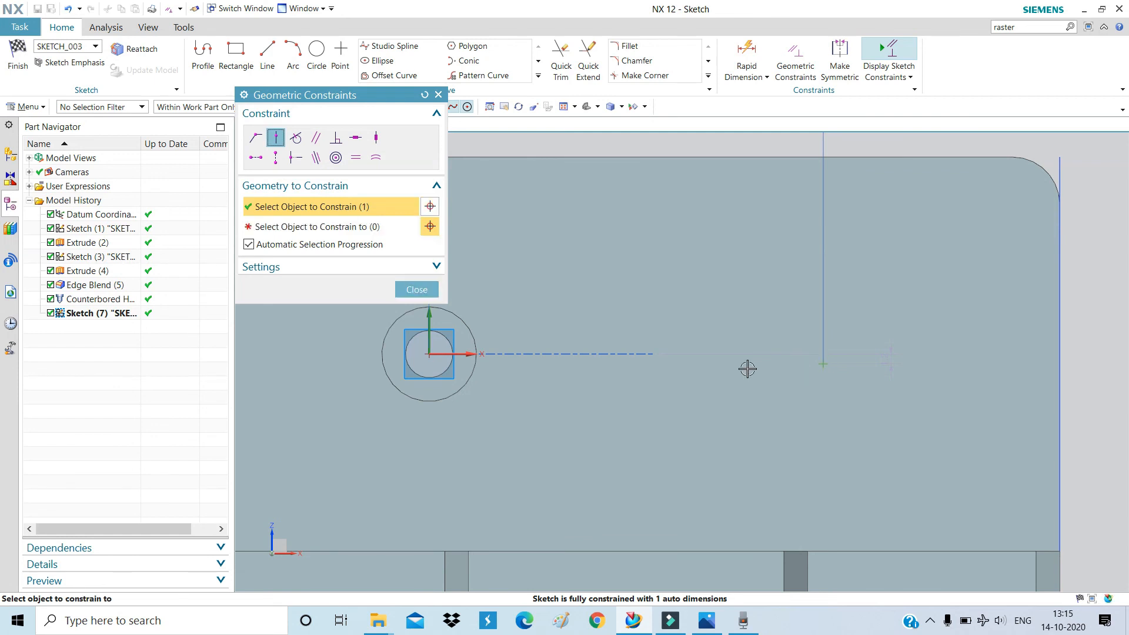
click(466, 354)
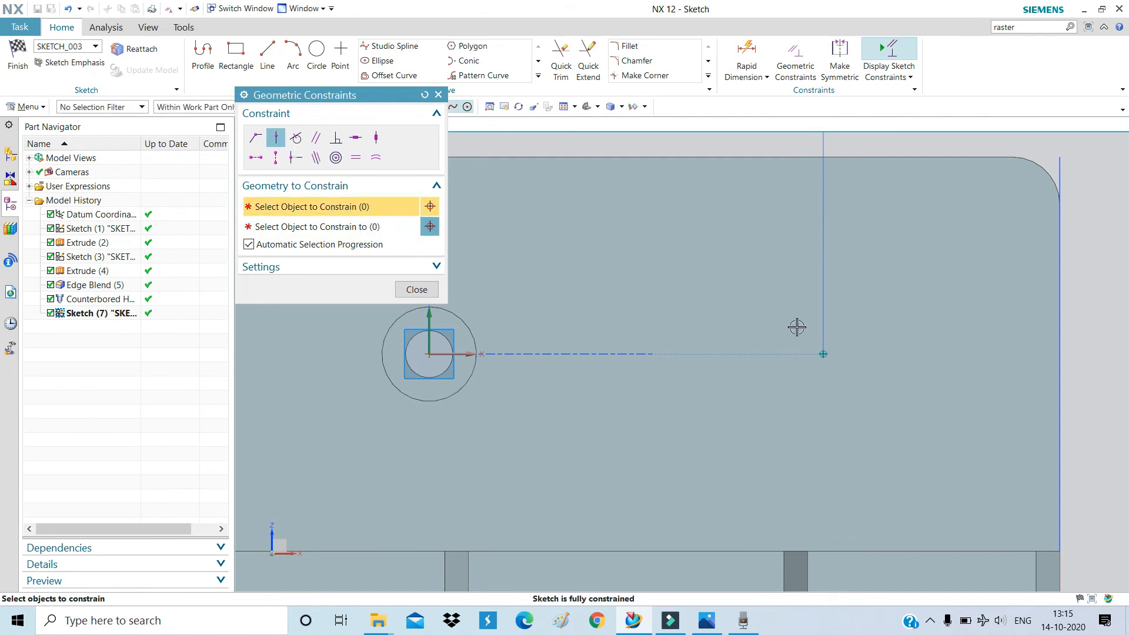
click(406, 293)
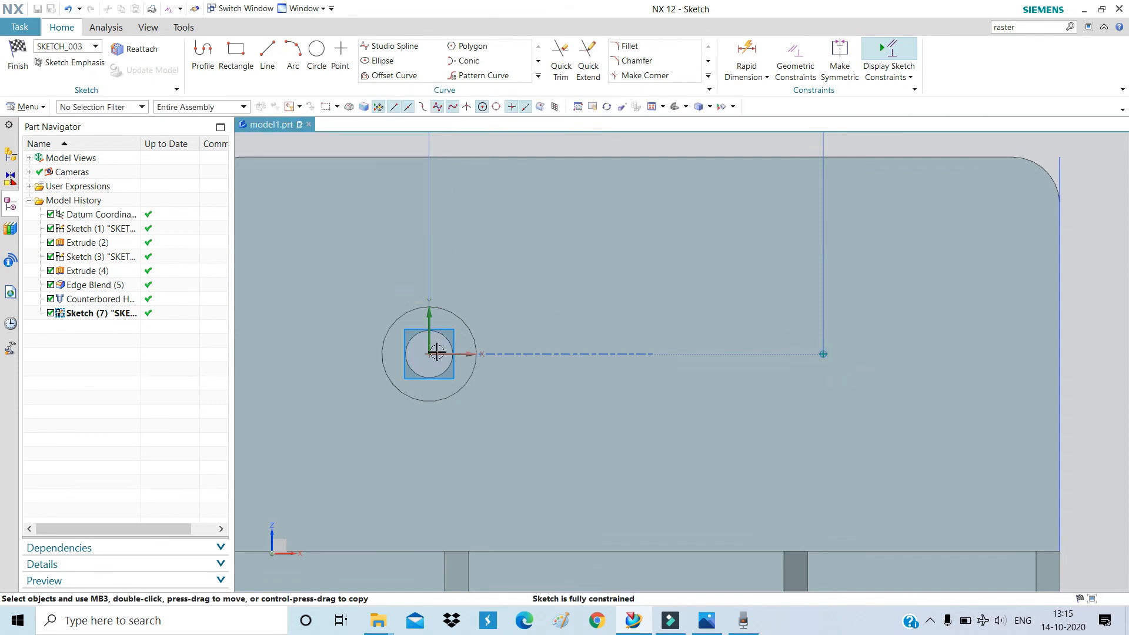
Finish the position sketch and create the second counterbored hole in the upright wall.
scroll(660, 369, down, 5)
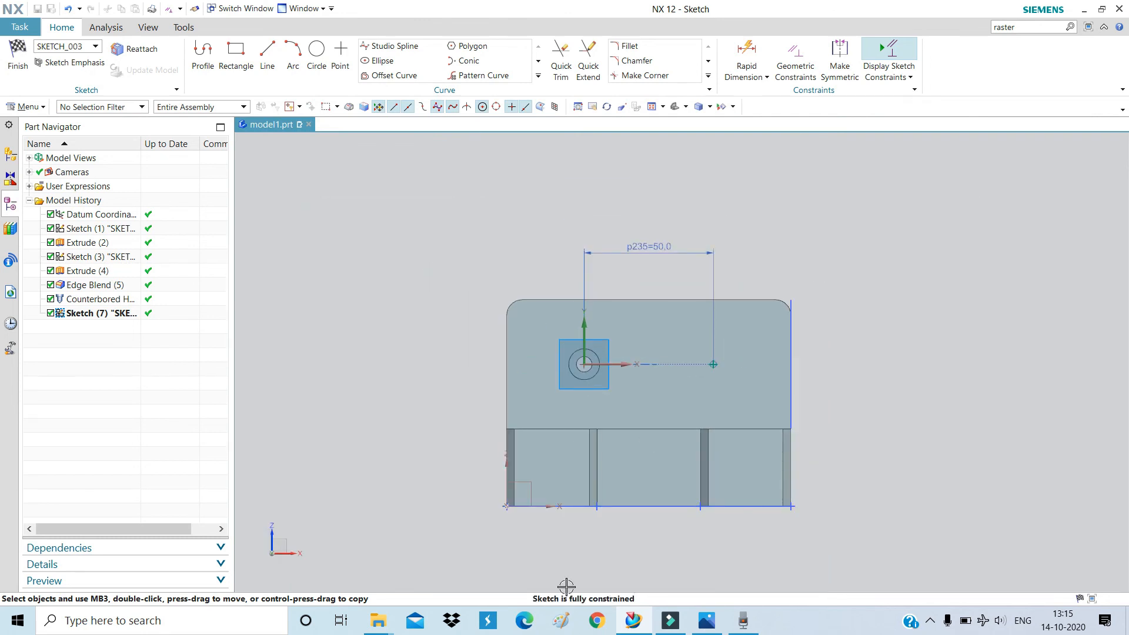
click(11, 63)
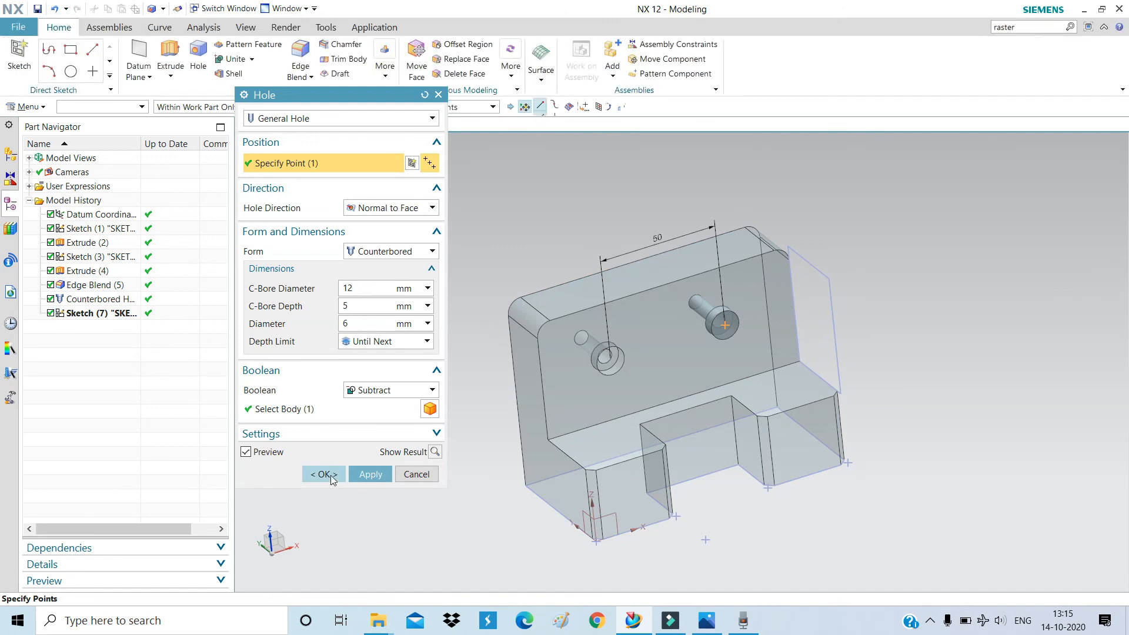
click(324, 474)
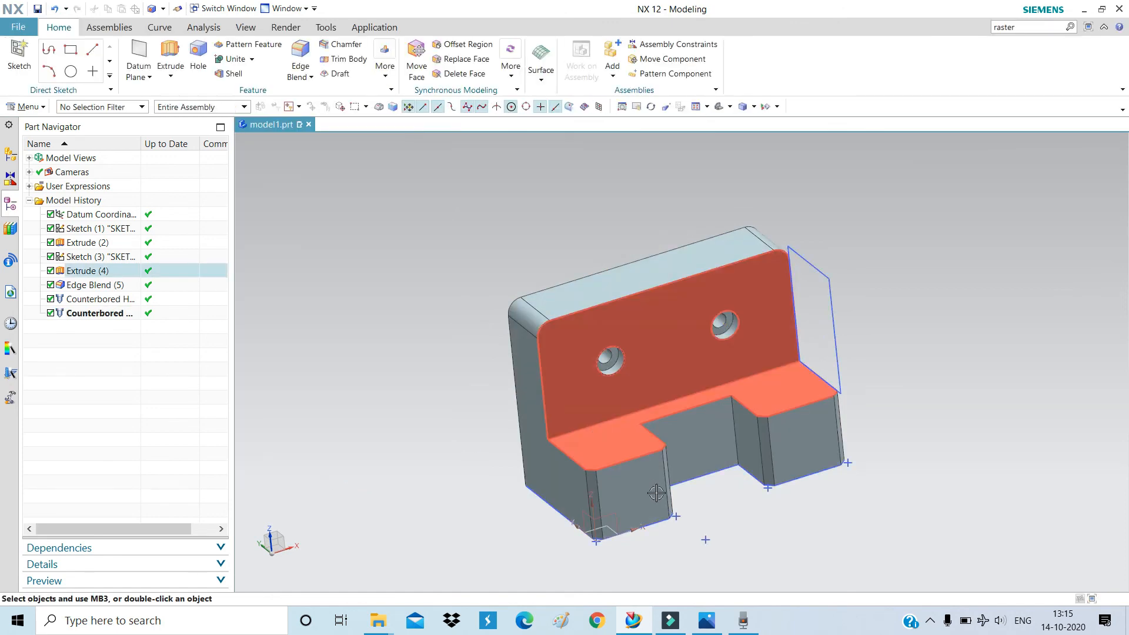